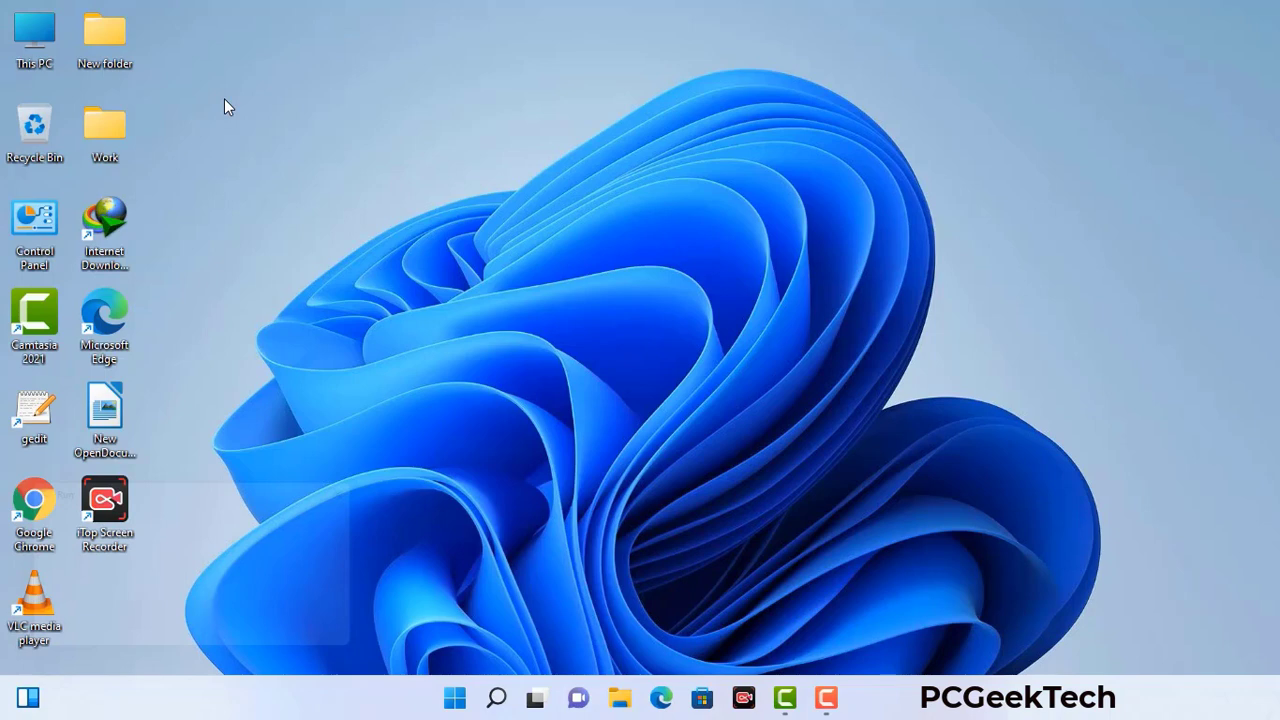
Step: Bring up the Run prompt with msconfig entered and move it to the desktop centre
key("super+r")
left_click_drag(218, 487, 563, 158)
Step: Launch System Configuration with msconfig and show its Boot settings
left_click(509, 251)
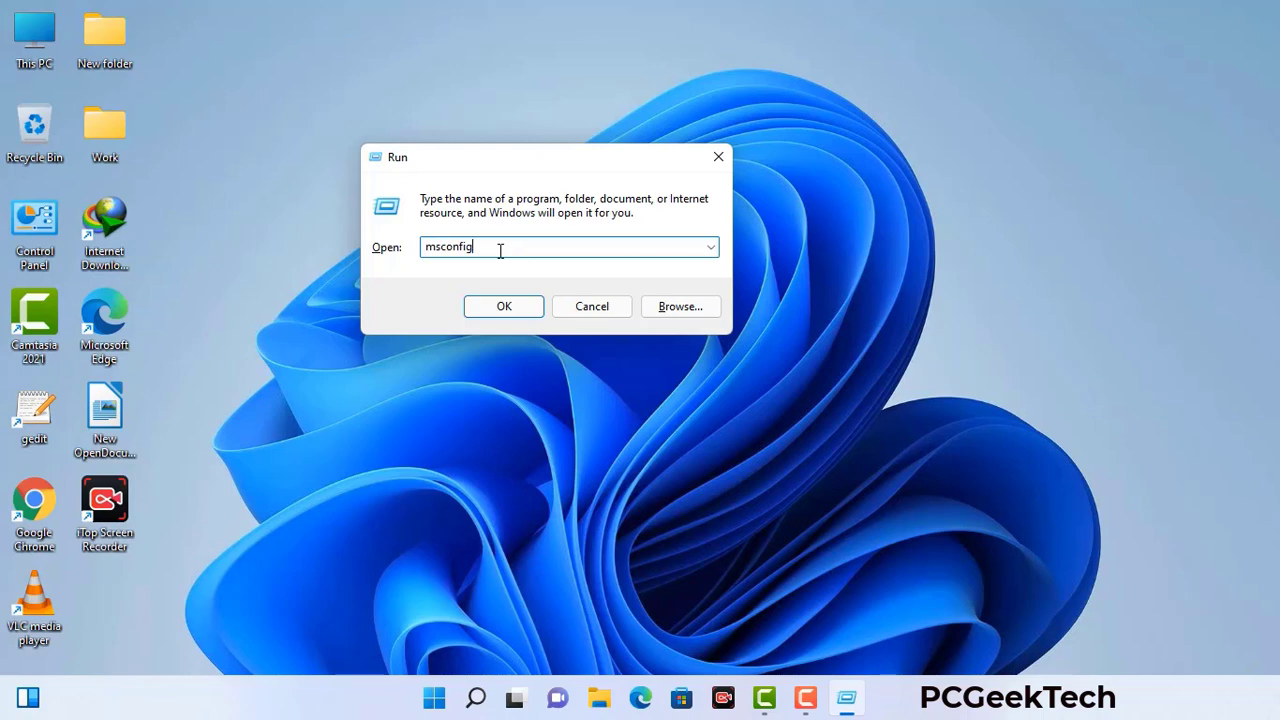
left_click(497, 312)
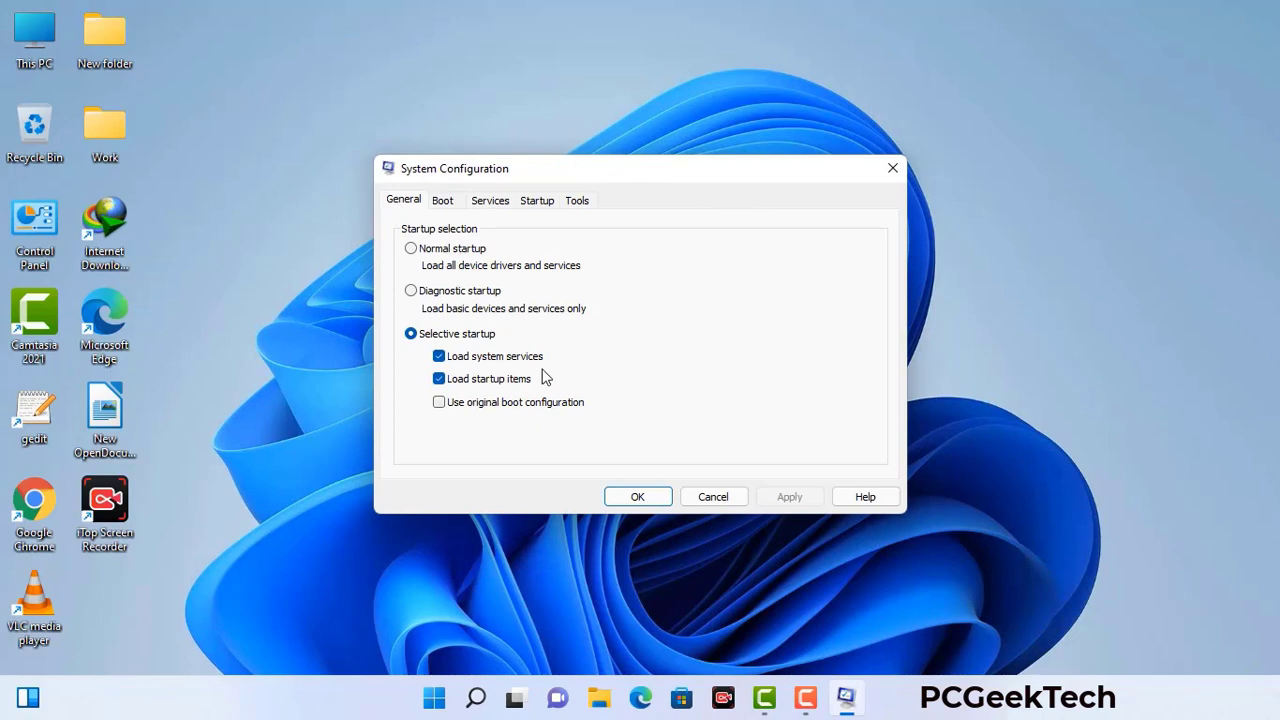
left_click(443, 202)
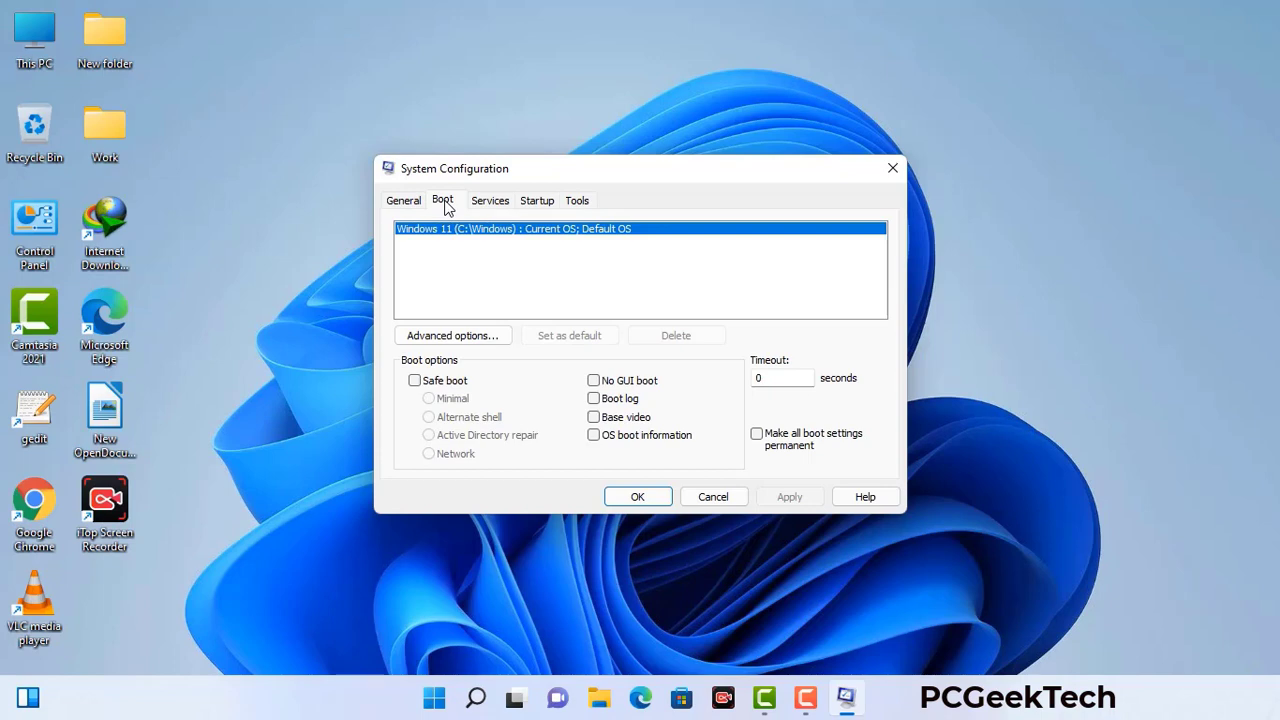
Step: Enable Safe boot with the Network option, apply it, and confirm the restart
left_click(414, 381)
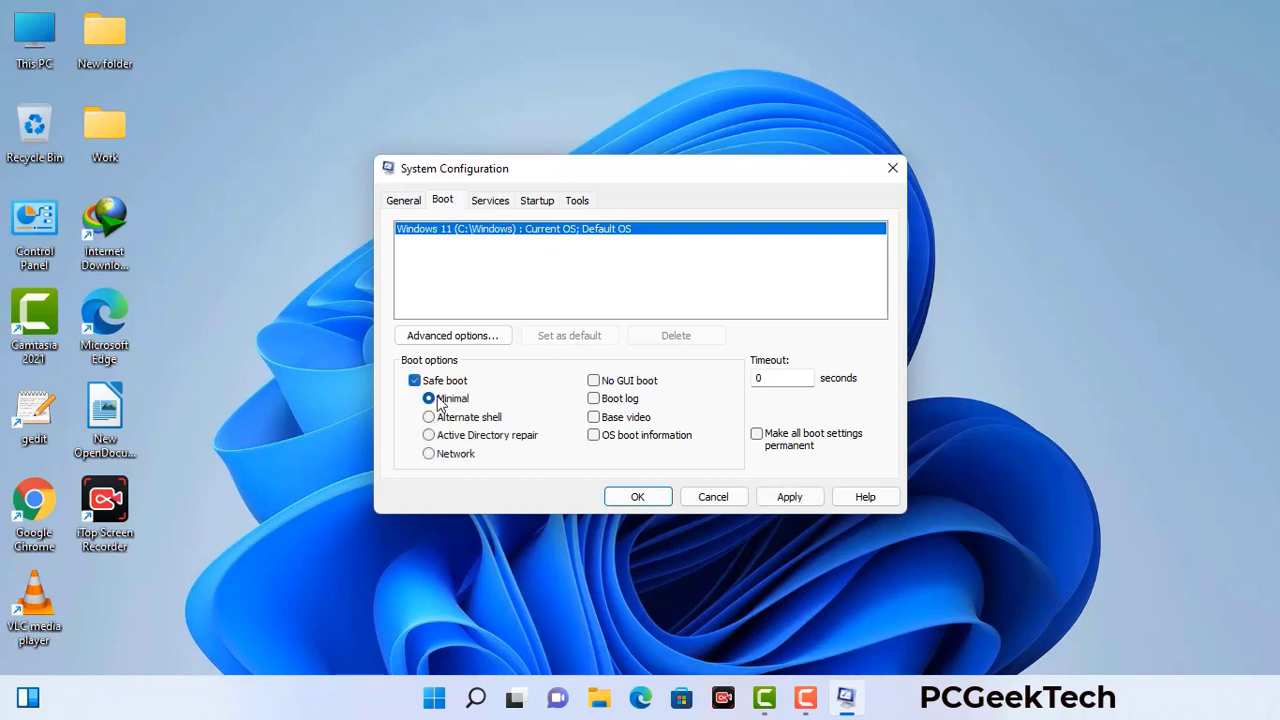
left_click(453, 456)
left_click(789, 498)
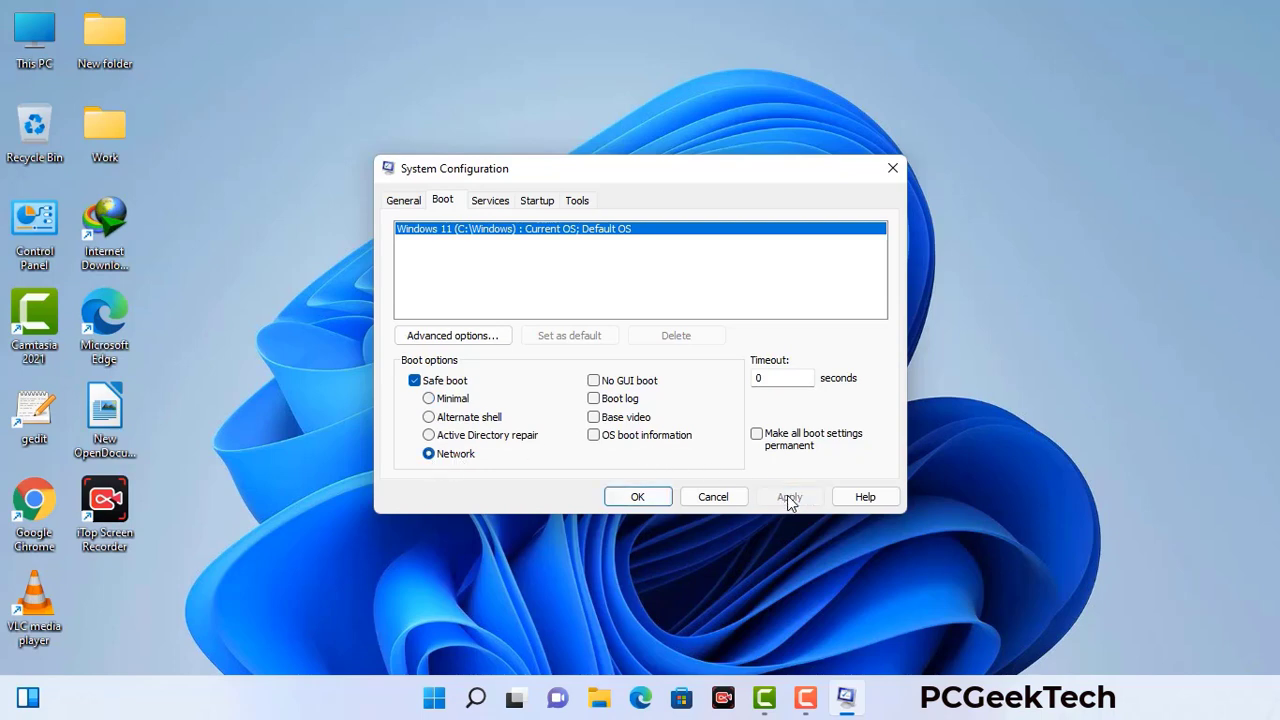
left_click(637, 497)
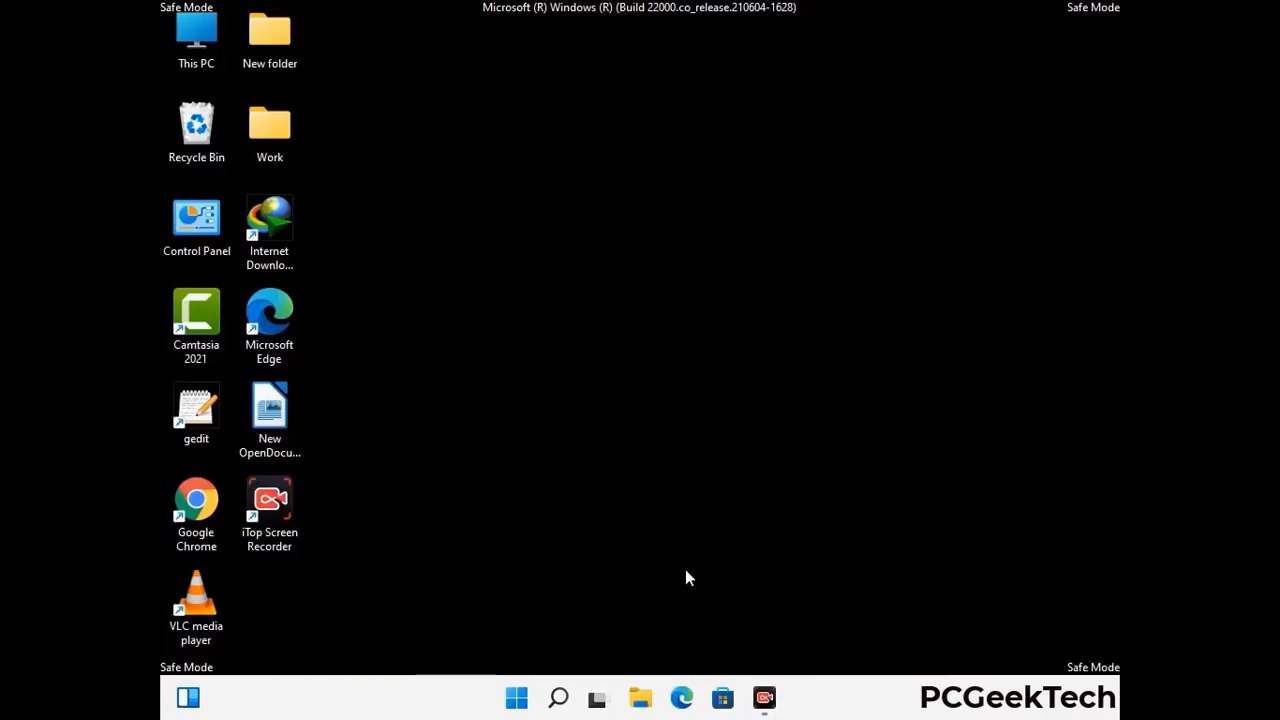
Step: Turn on 'Show hidden files, folders, and drives' in File Explorer Options, then close Control Panel
double_click(197, 240)
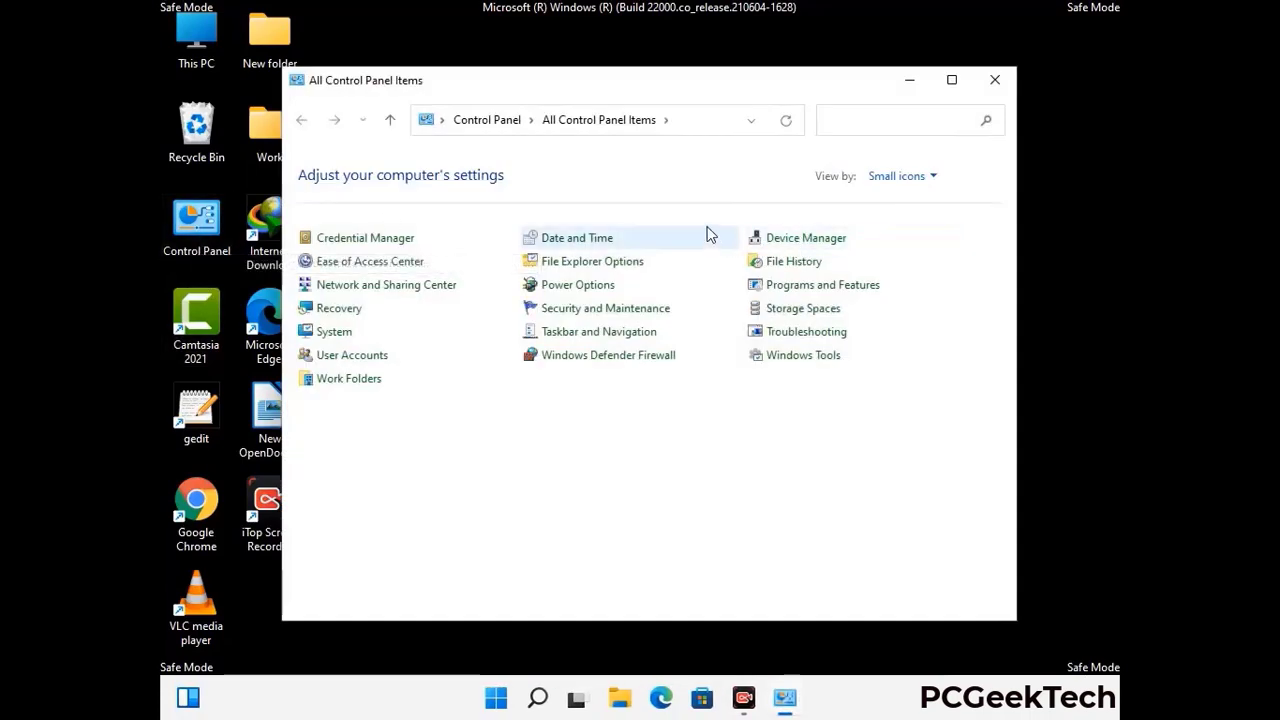
left_click(618, 270)
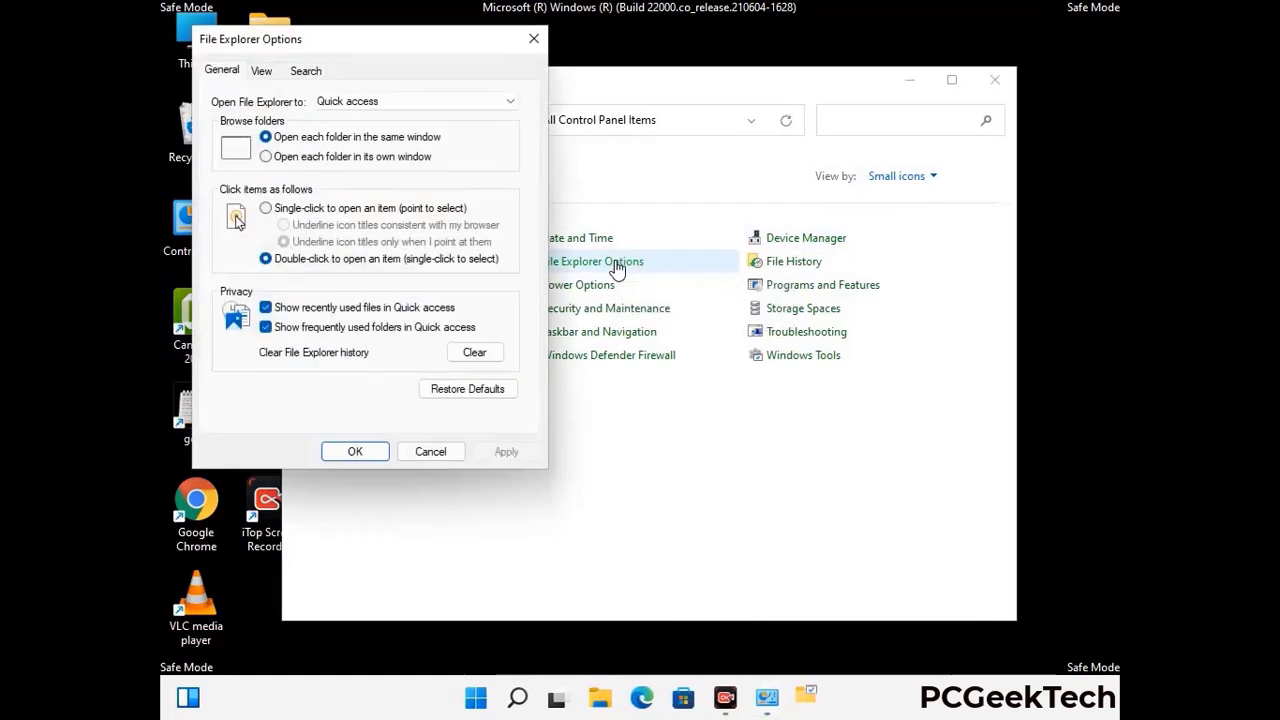
left_click(262, 71)
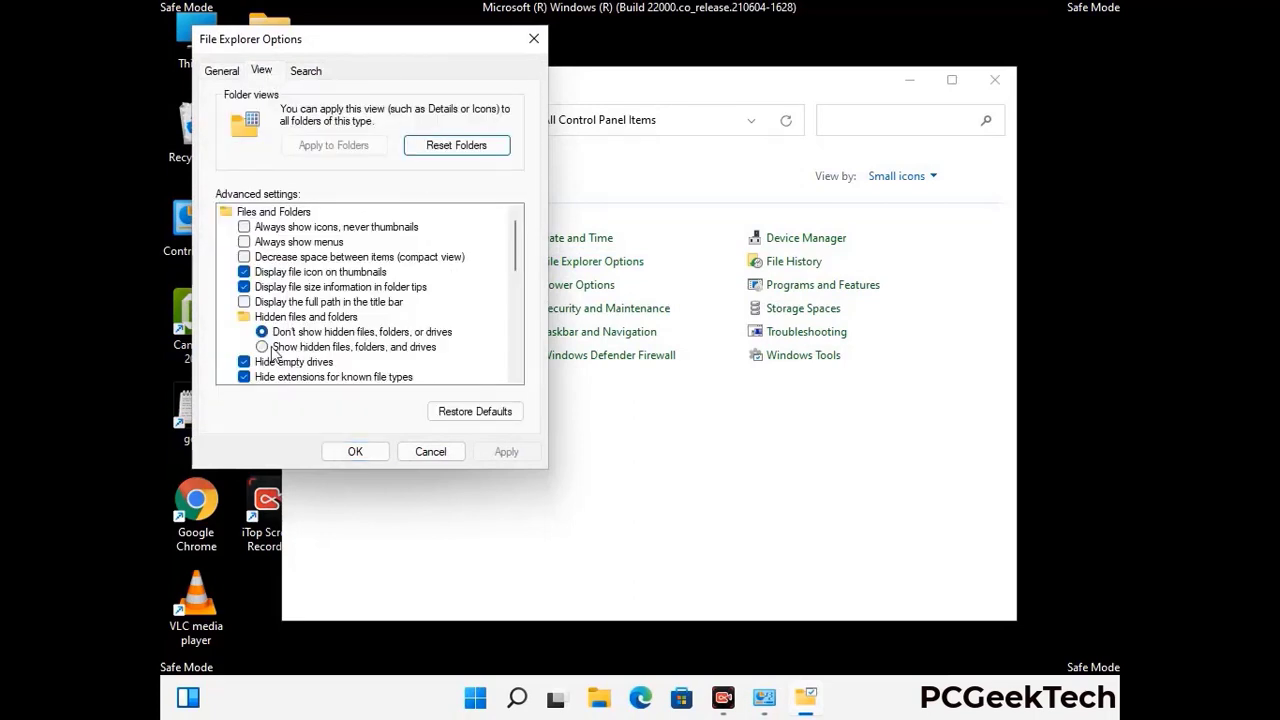
left_click(262, 347)
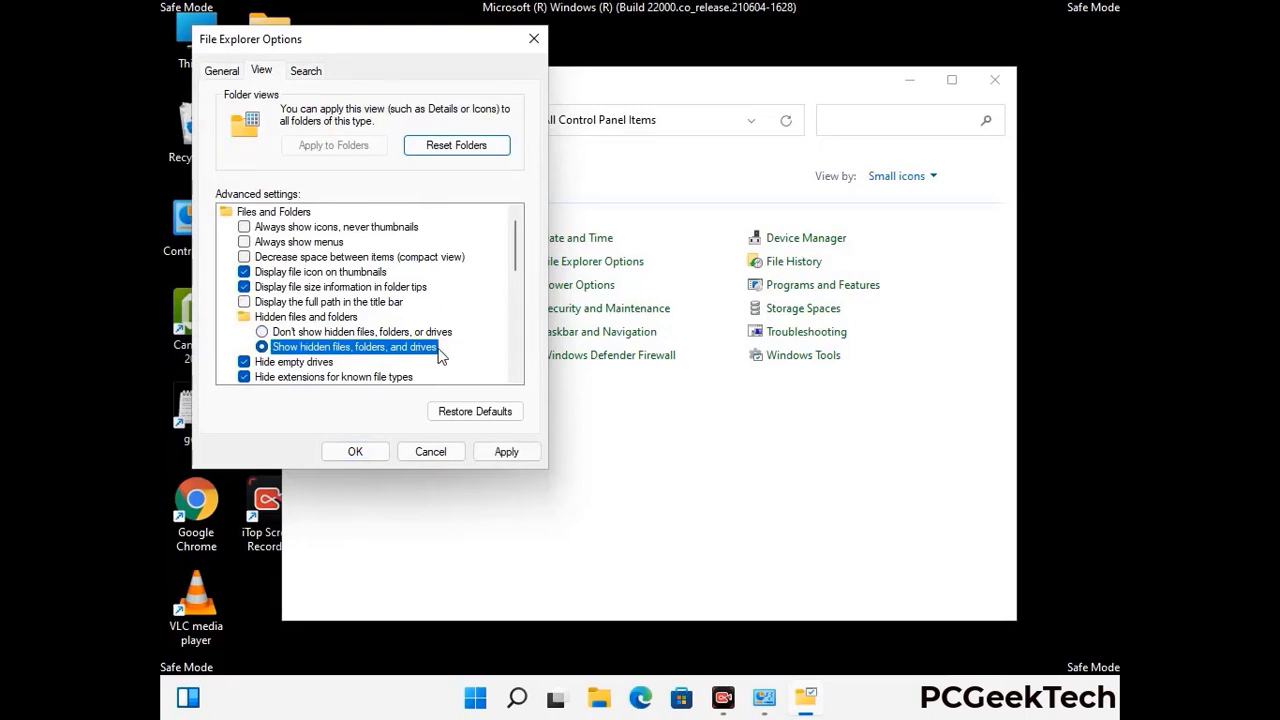
left_click(506, 452)
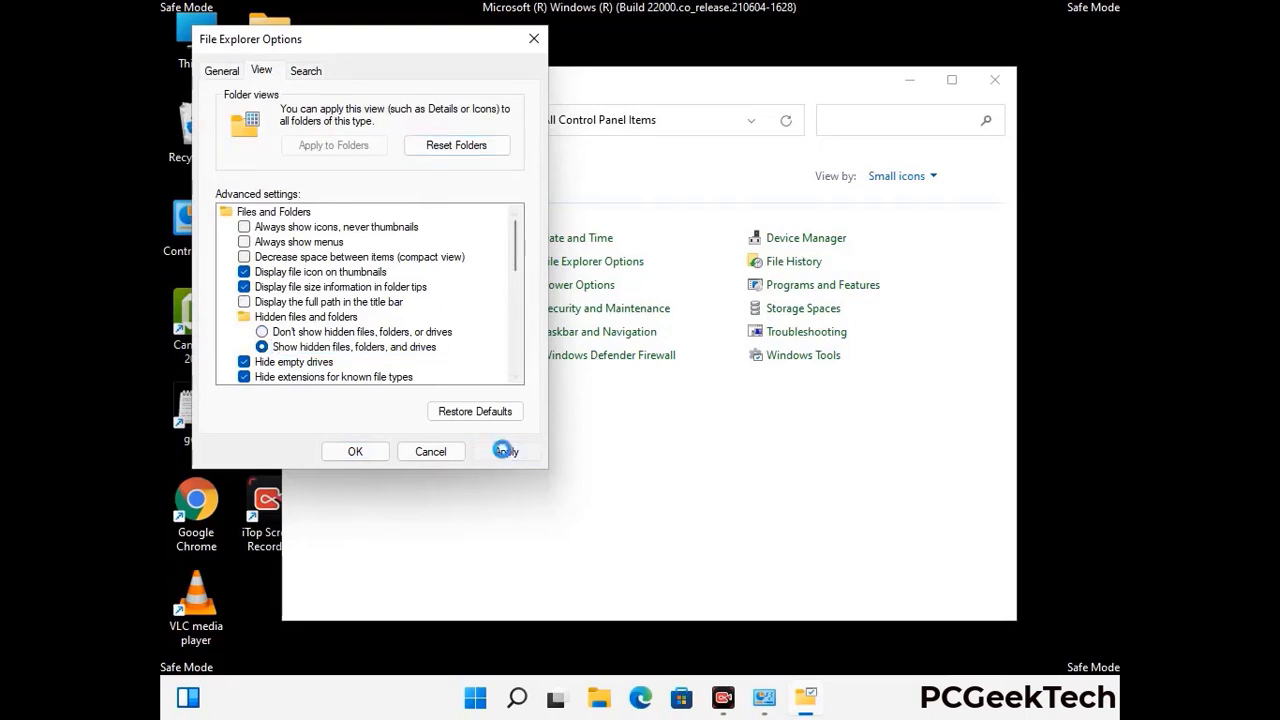
left_click(338, 454)
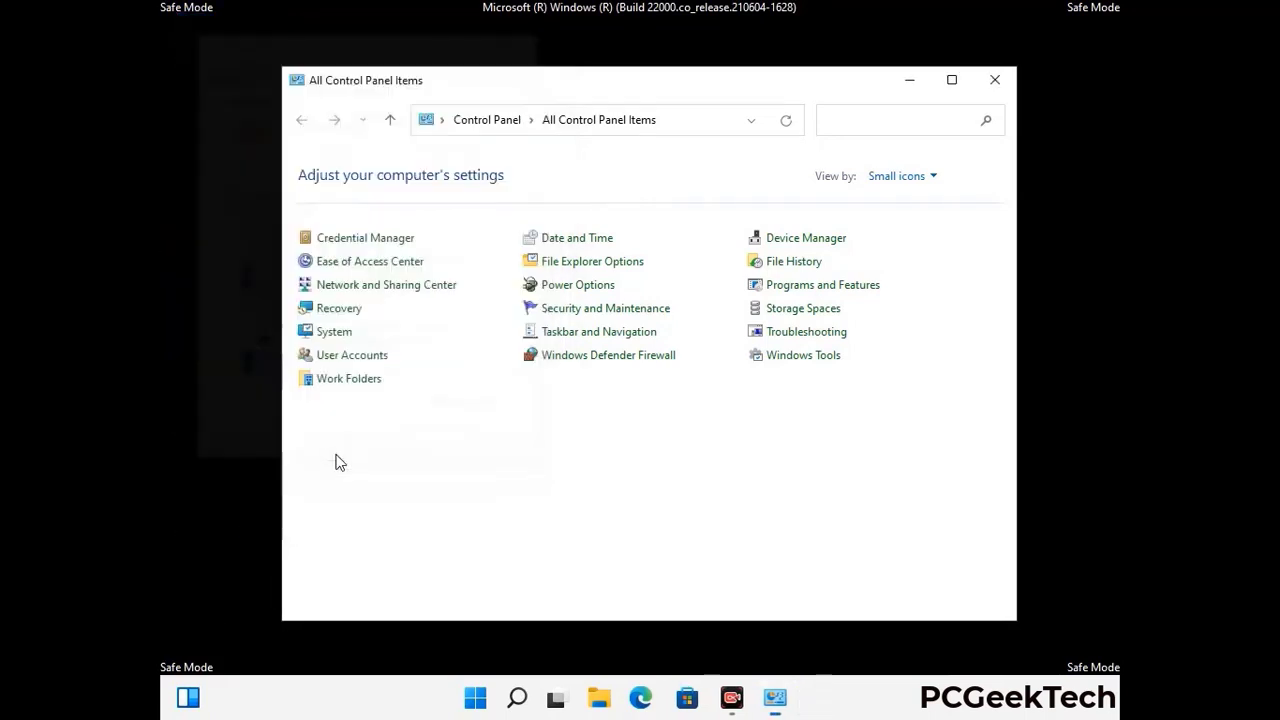
left_click(995, 80)
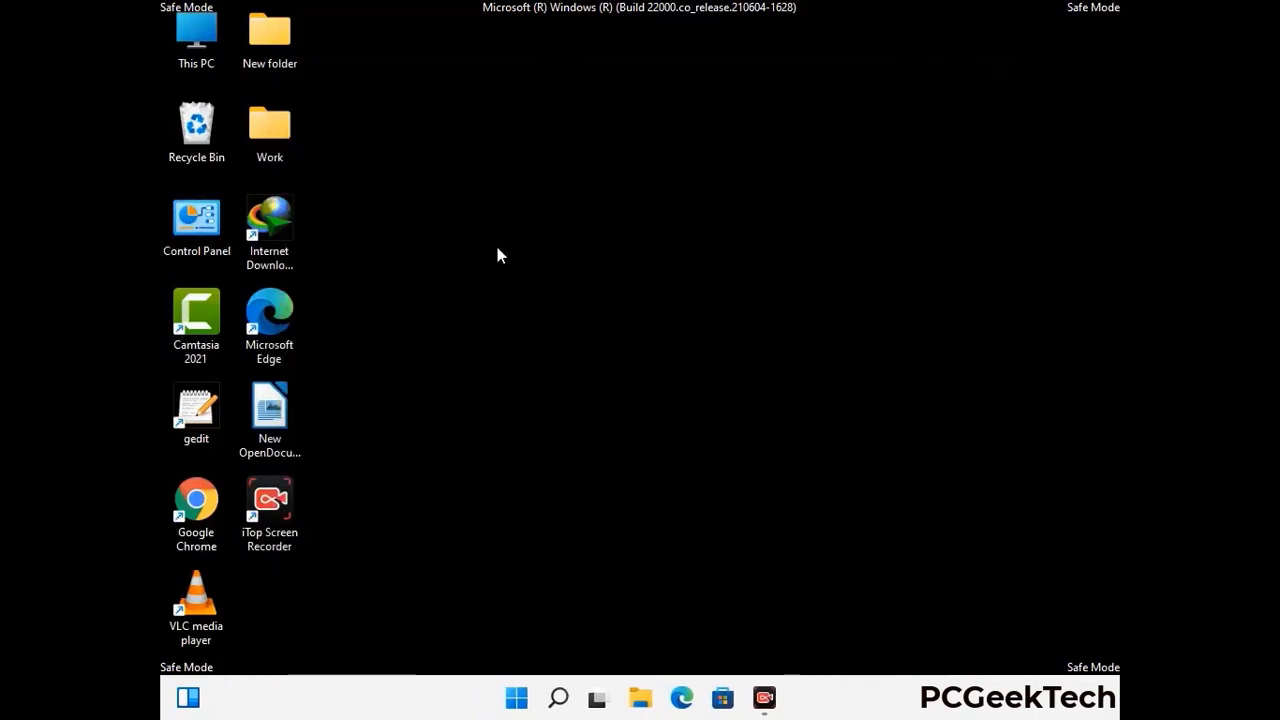
Step: Browse File Explorer to C:\Windows\System32\drivers\etc
double_click(190, 62)
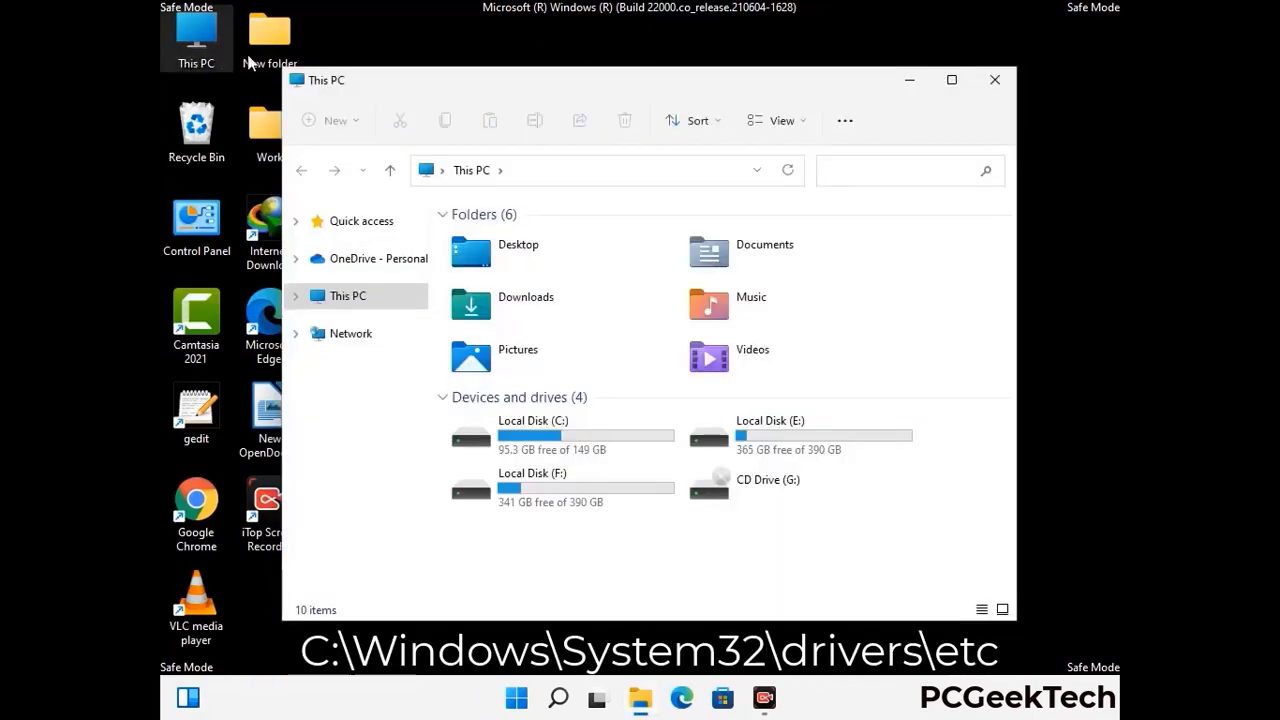
double_click(561, 438)
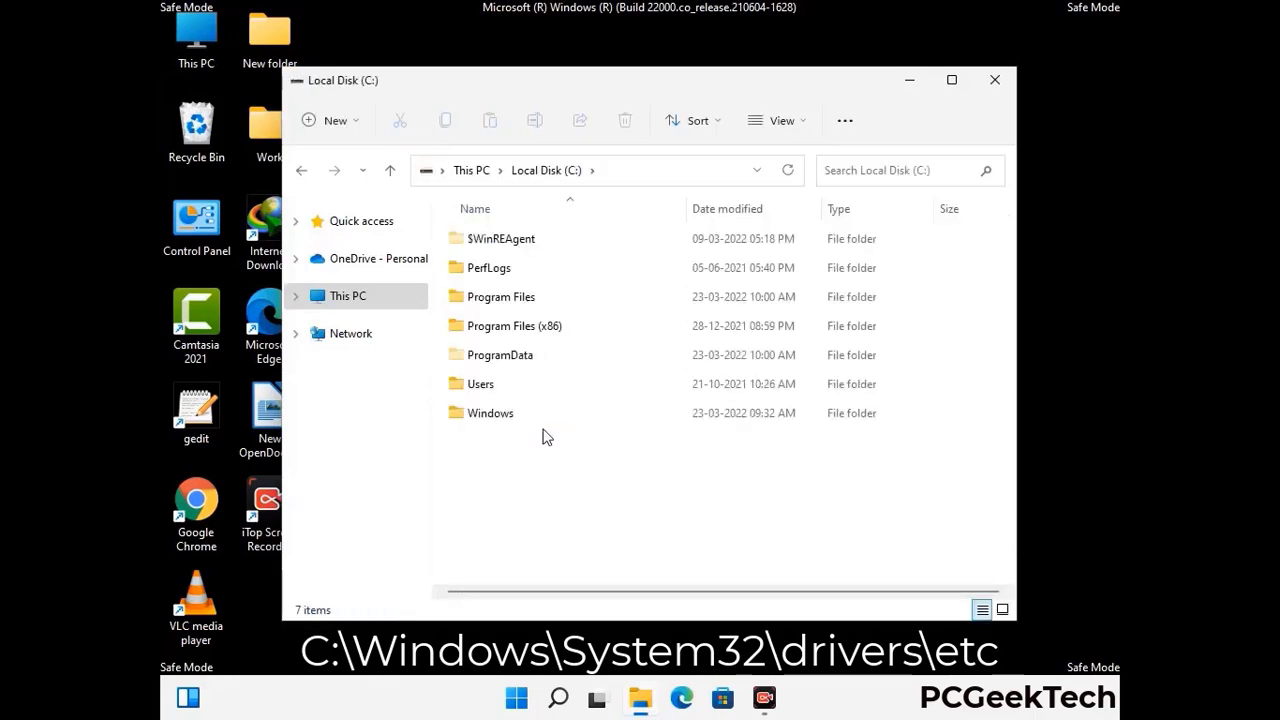
double_click(479, 420)
scroll(633, 432, "down", 5)
scroll(633, 432, "down", 12)
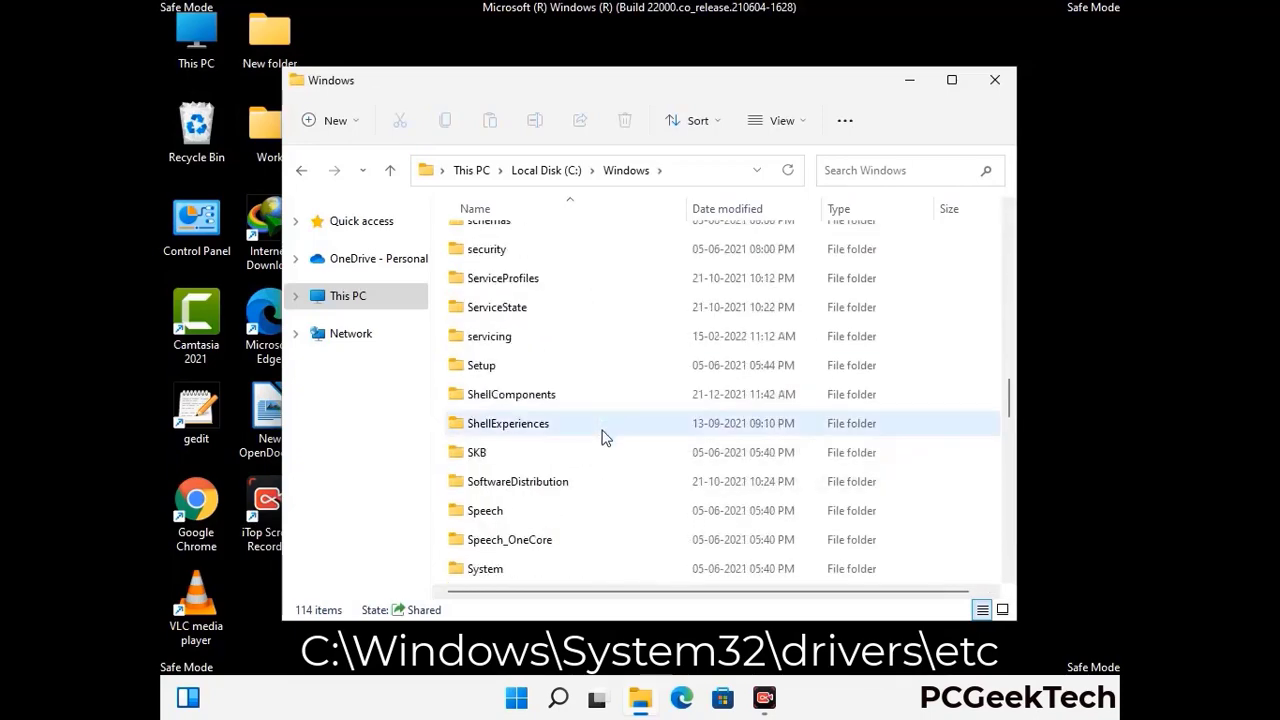
scroll(605, 437, "down", 2)
double_click(489, 423)
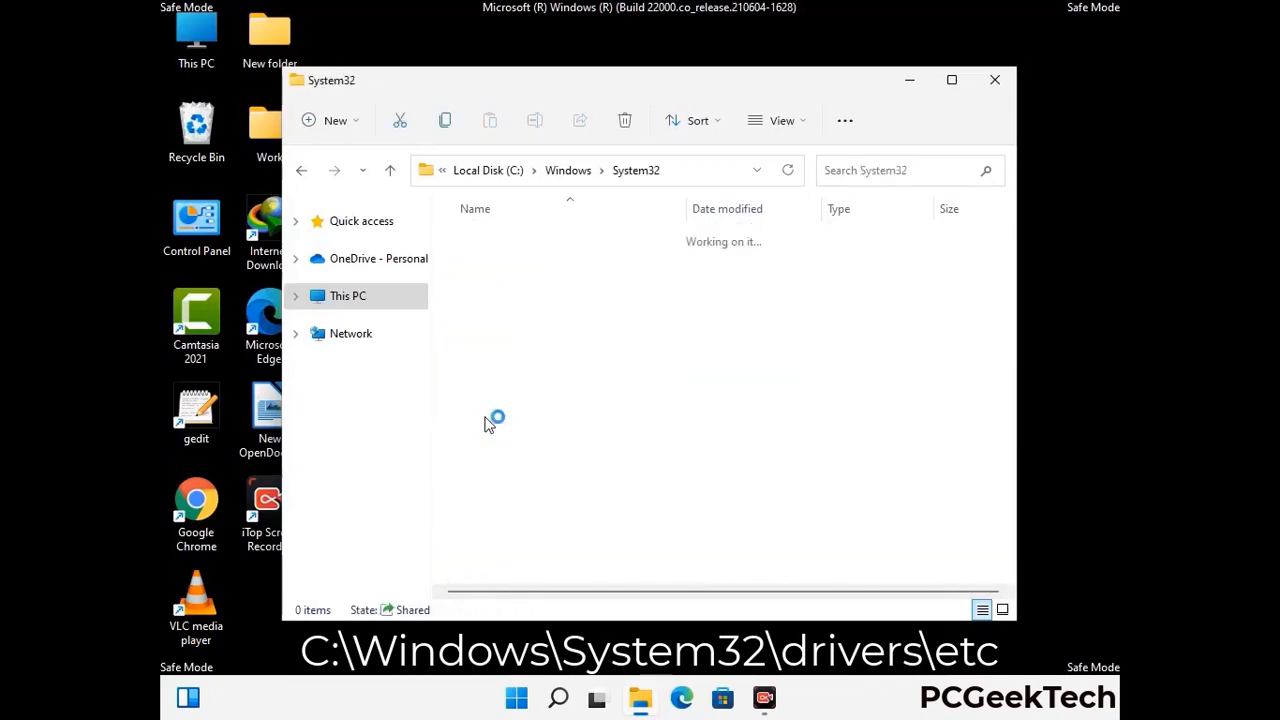
scroll(550, 437, "down", 5)
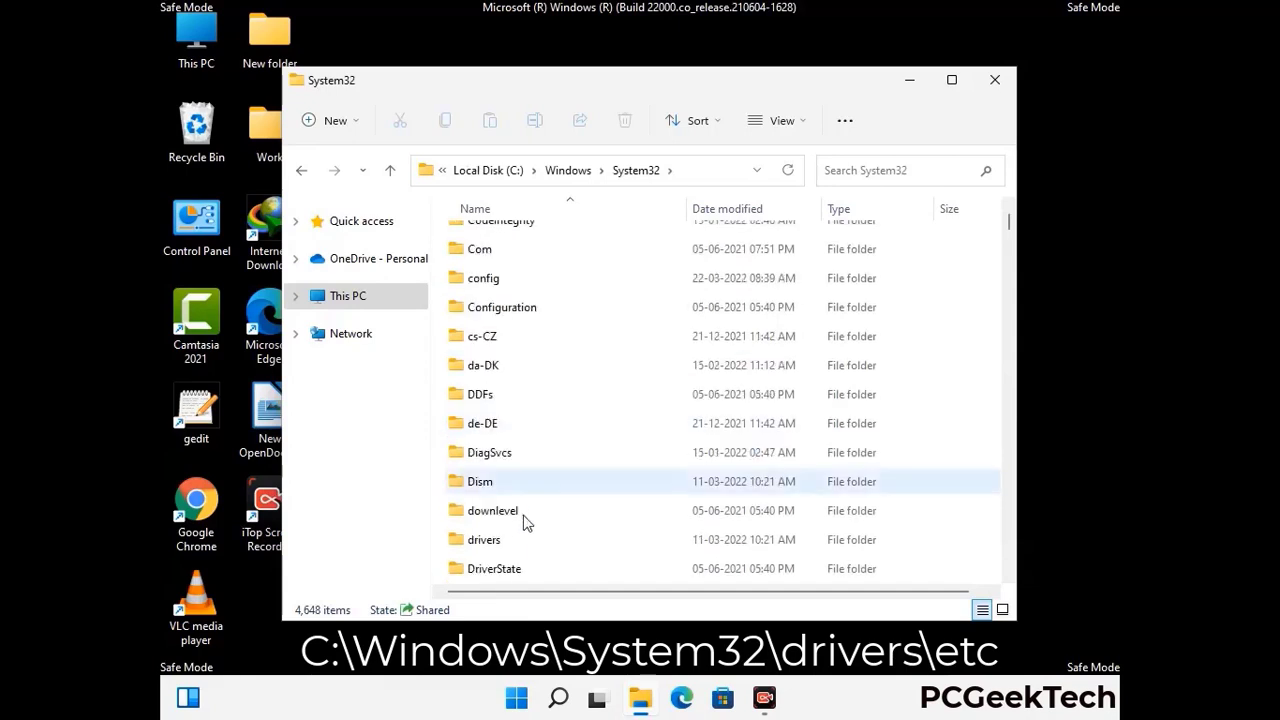
double_click(490, 542)
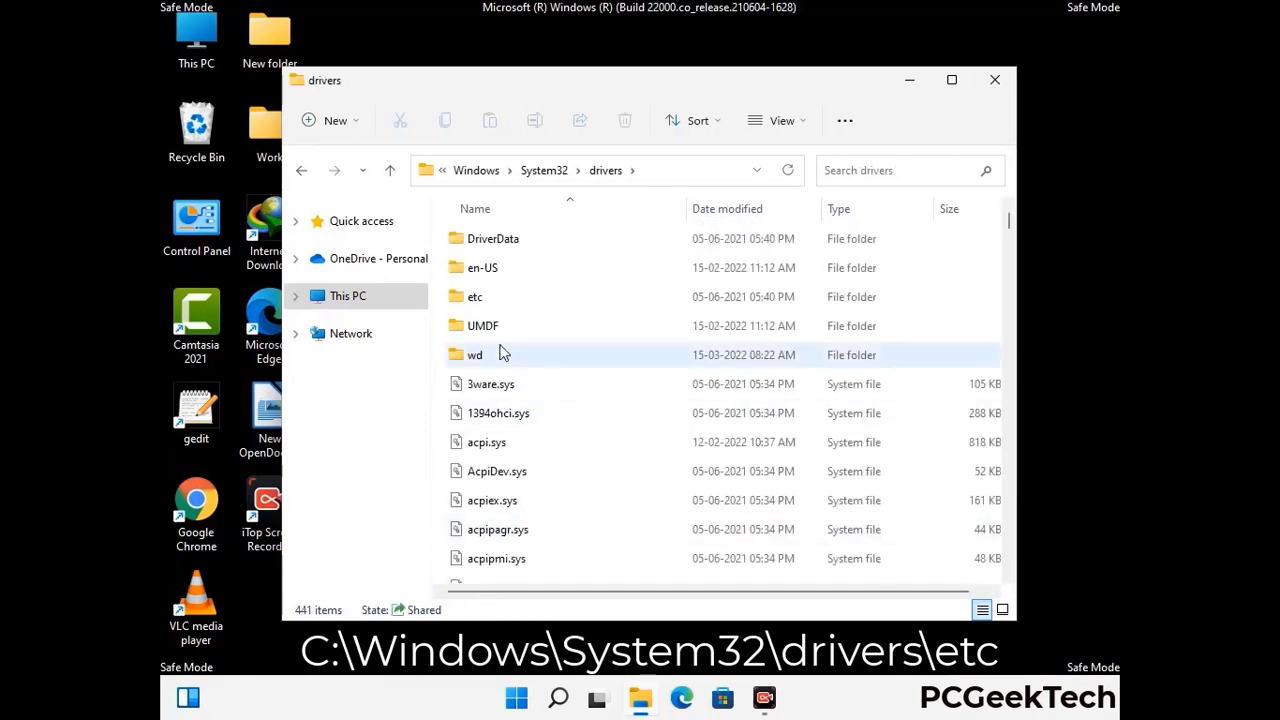
double_click(474, 297)
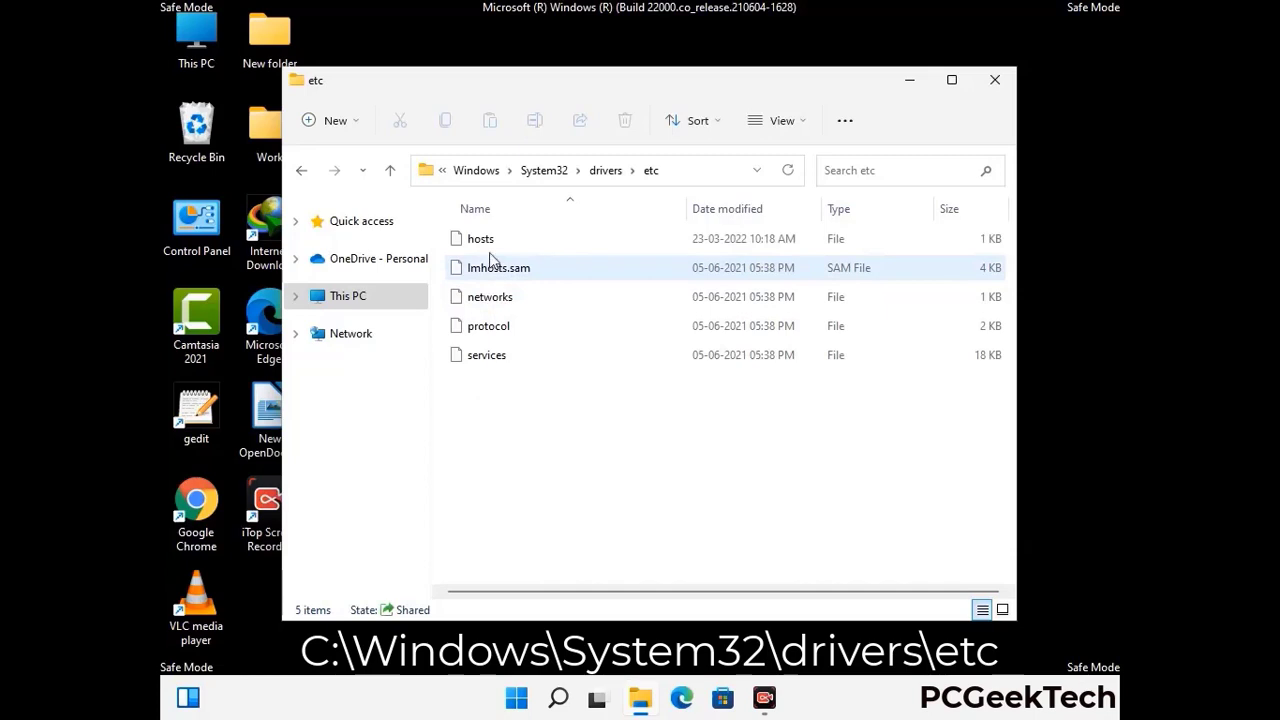
Step: Open the hosts file with Notepad
left_click(490, 240)
double_click(490, 250)
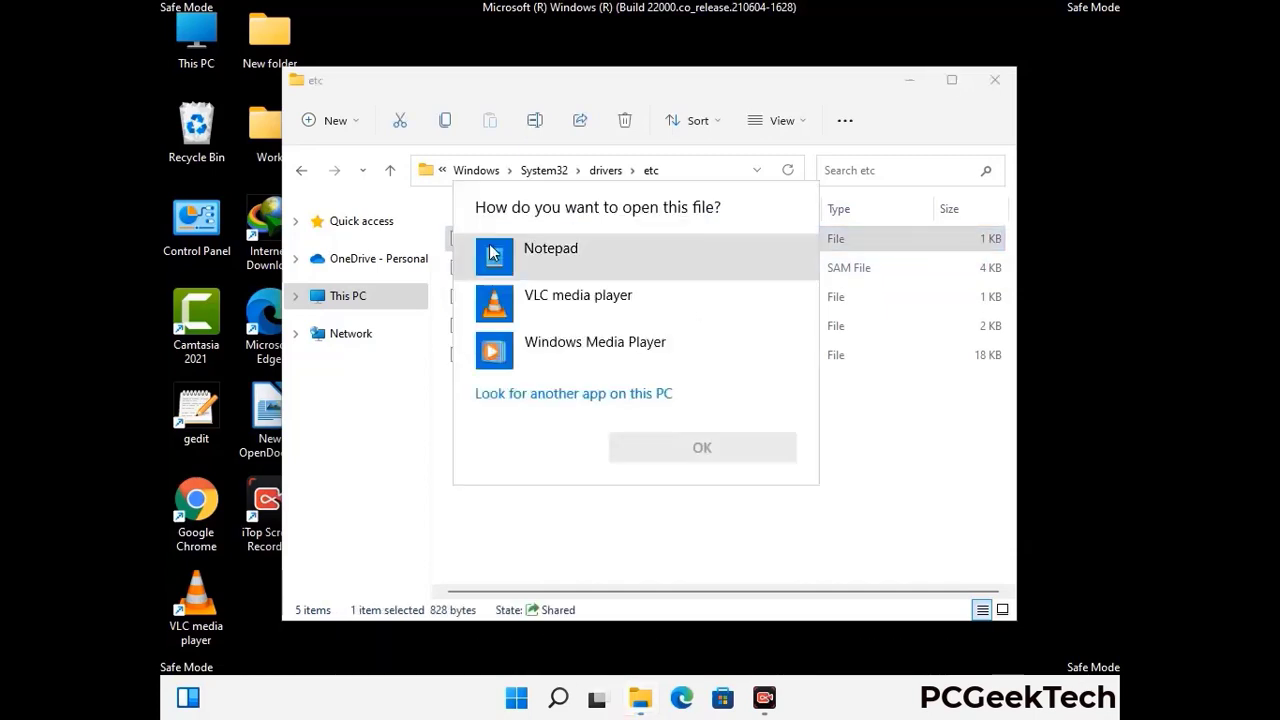
left_click(580, 256)
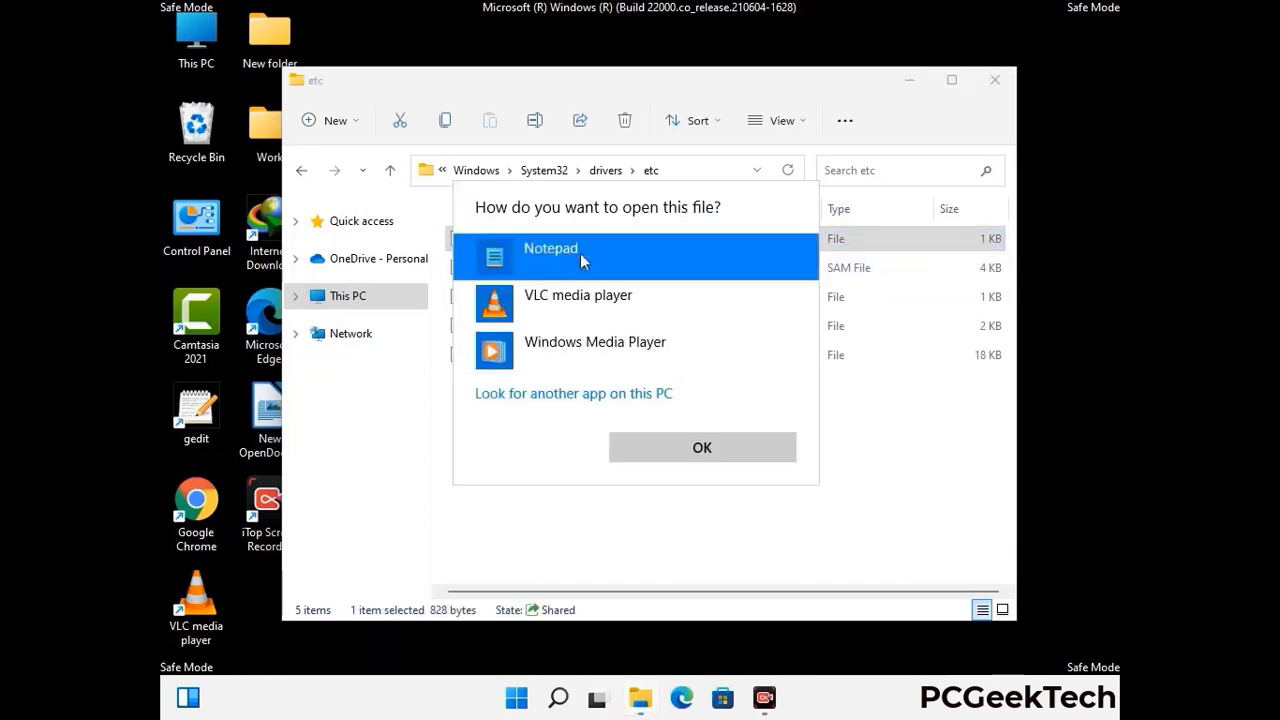
left_click(704, 449)
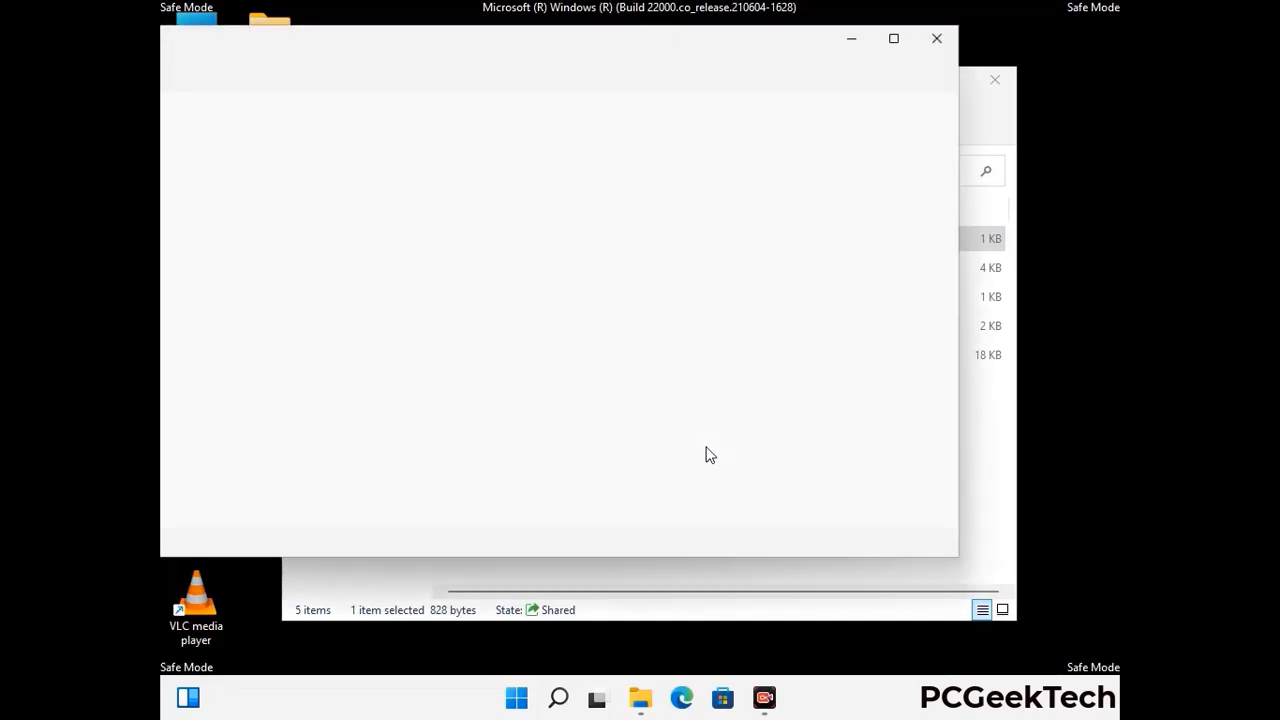
Step: Add an empty line at the end of the hosts file and save it
left_click_drag(560, 56, 668, 57)
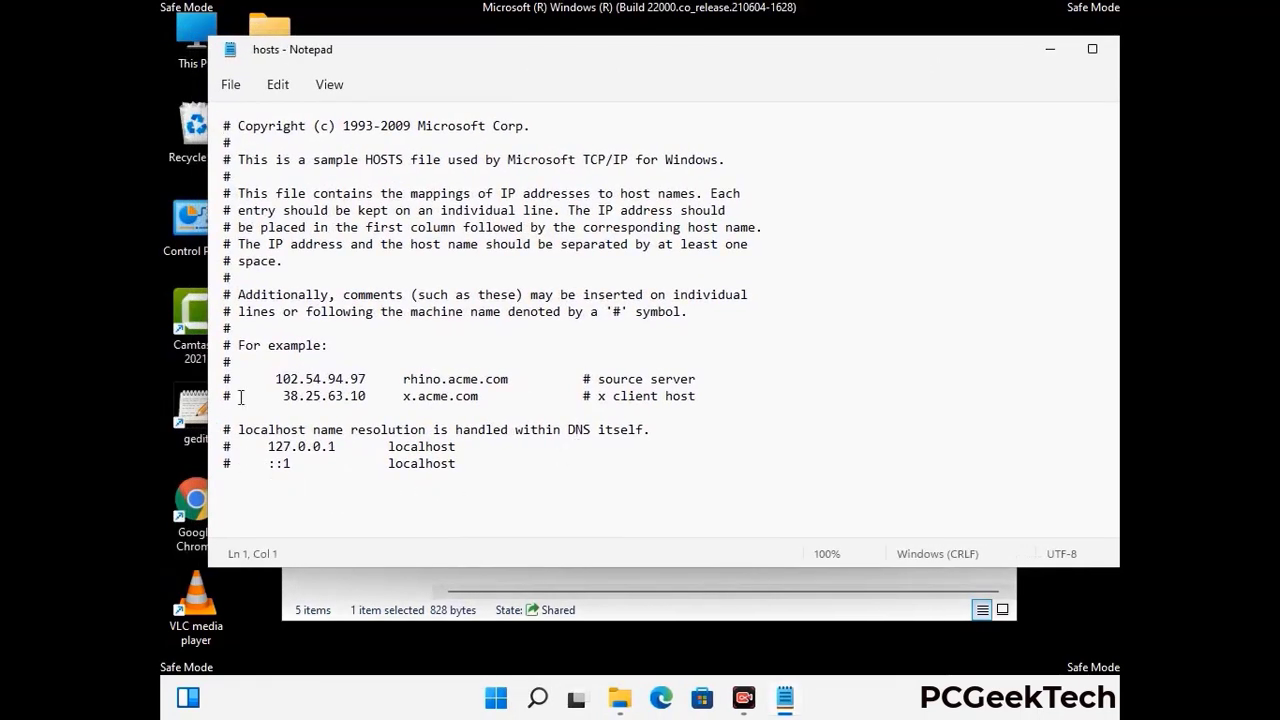
left_click(479, 468)
key("Return")
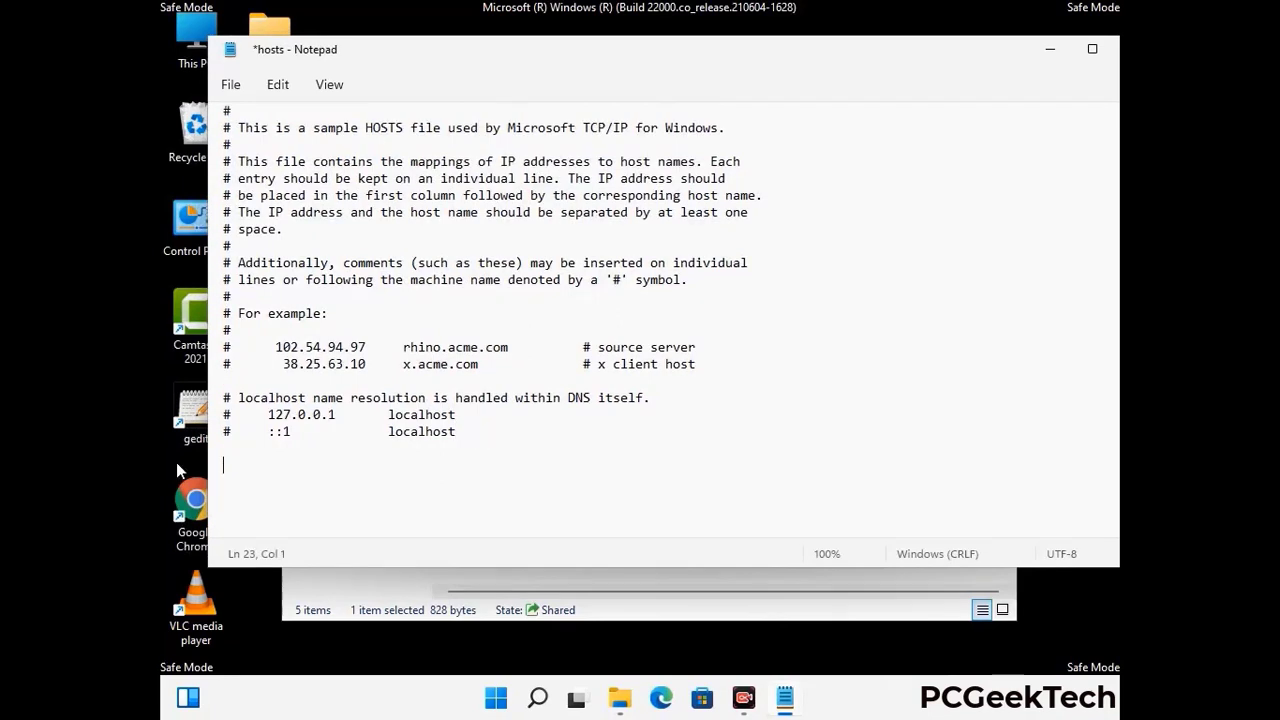
left_click(230, 84)
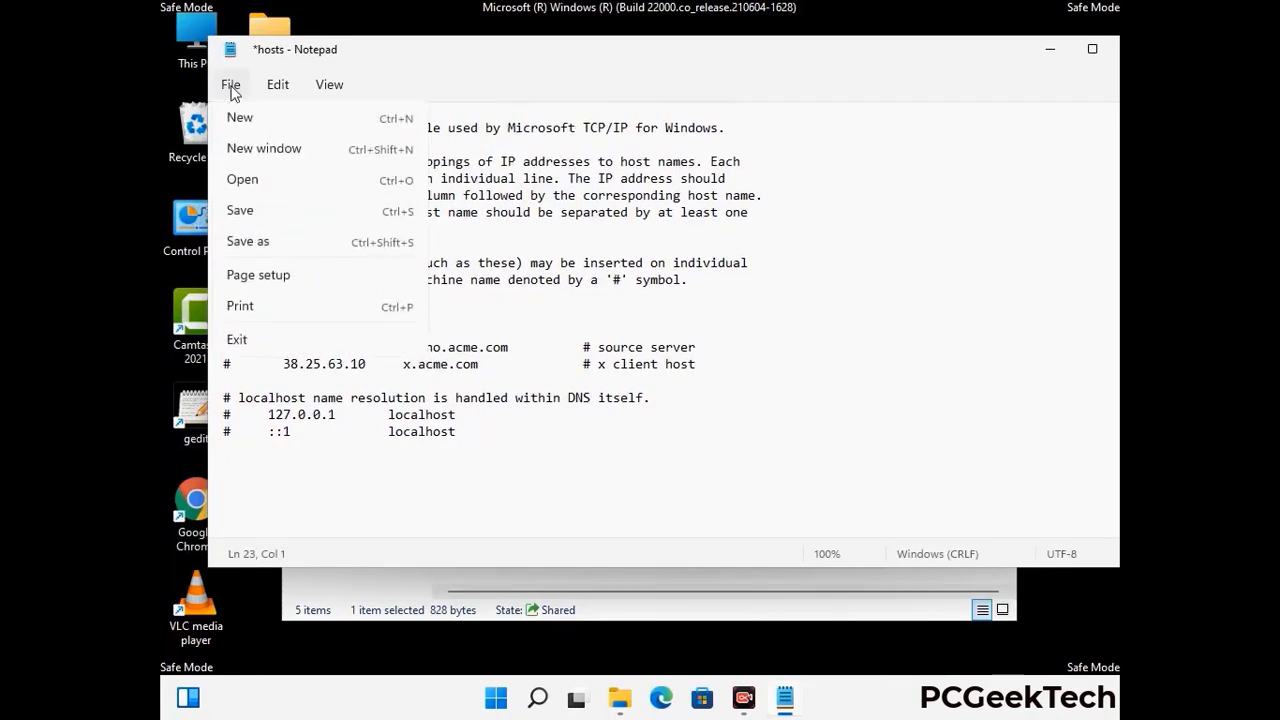
left_click(240, 213)
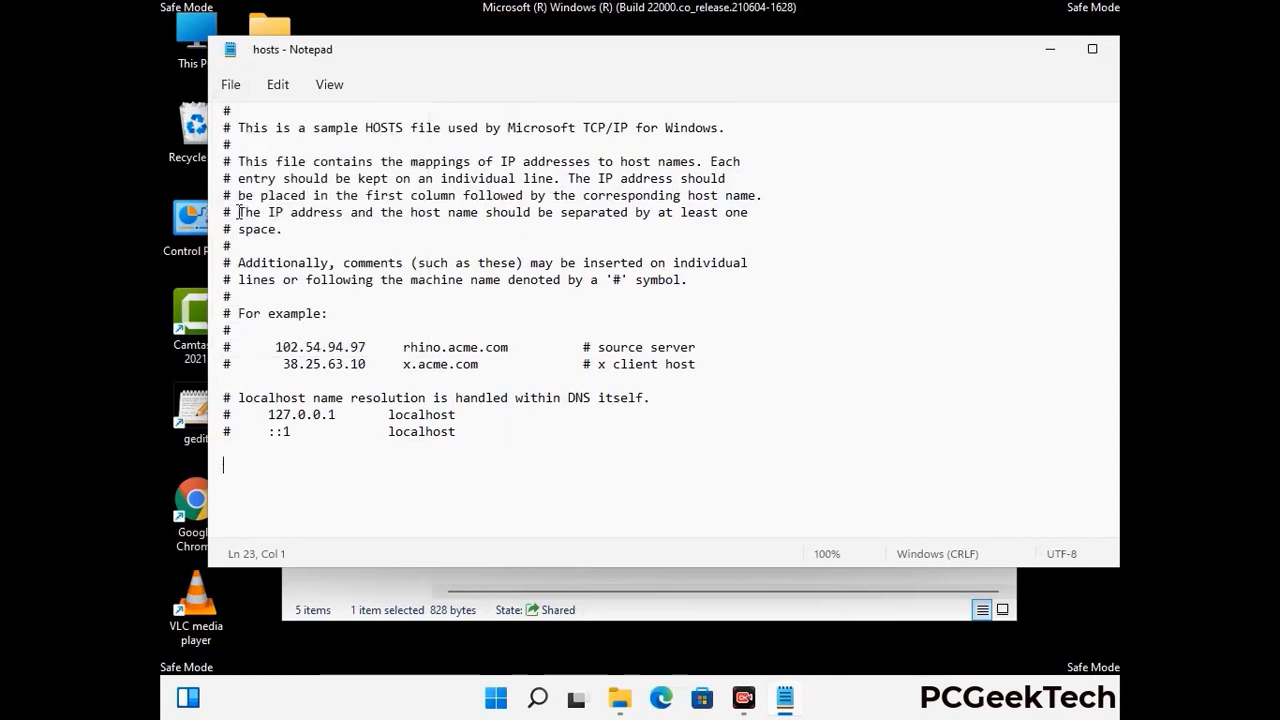
Step: Close Notepad and the etc folder window
left_click_drag(968, 60, 816, 64)
left_click(987, 57)
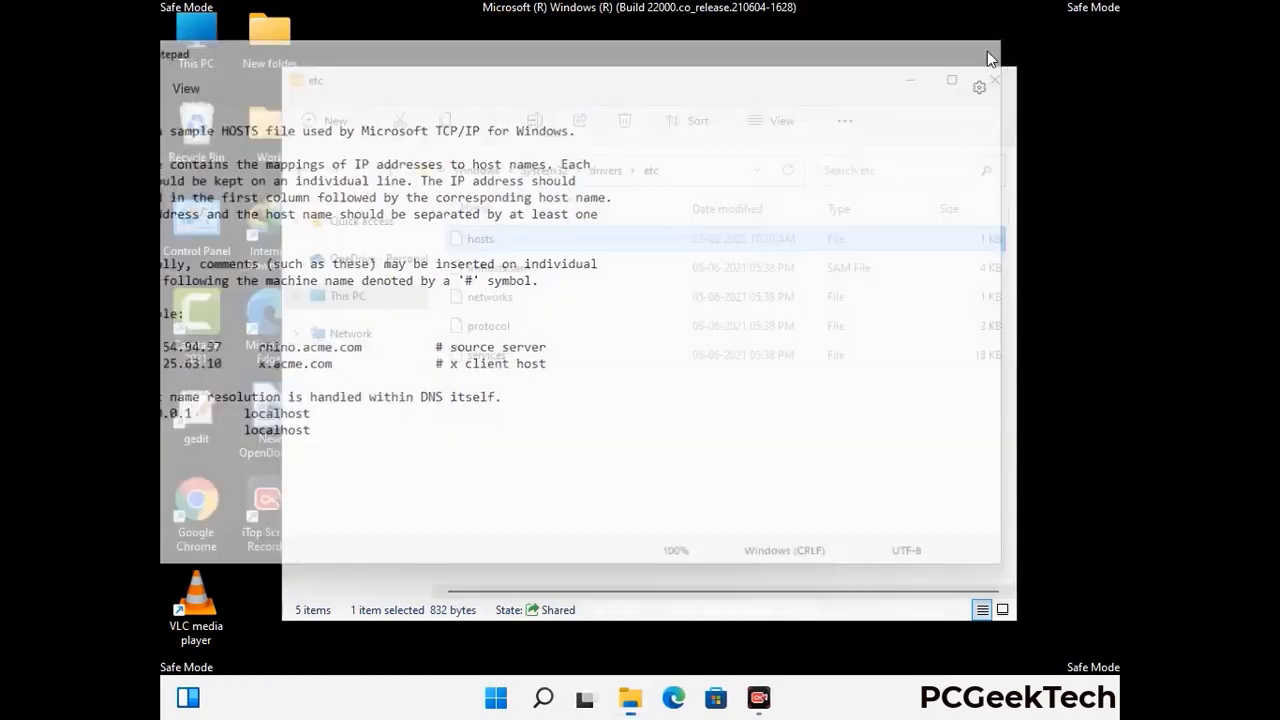
left_click(995, 78)
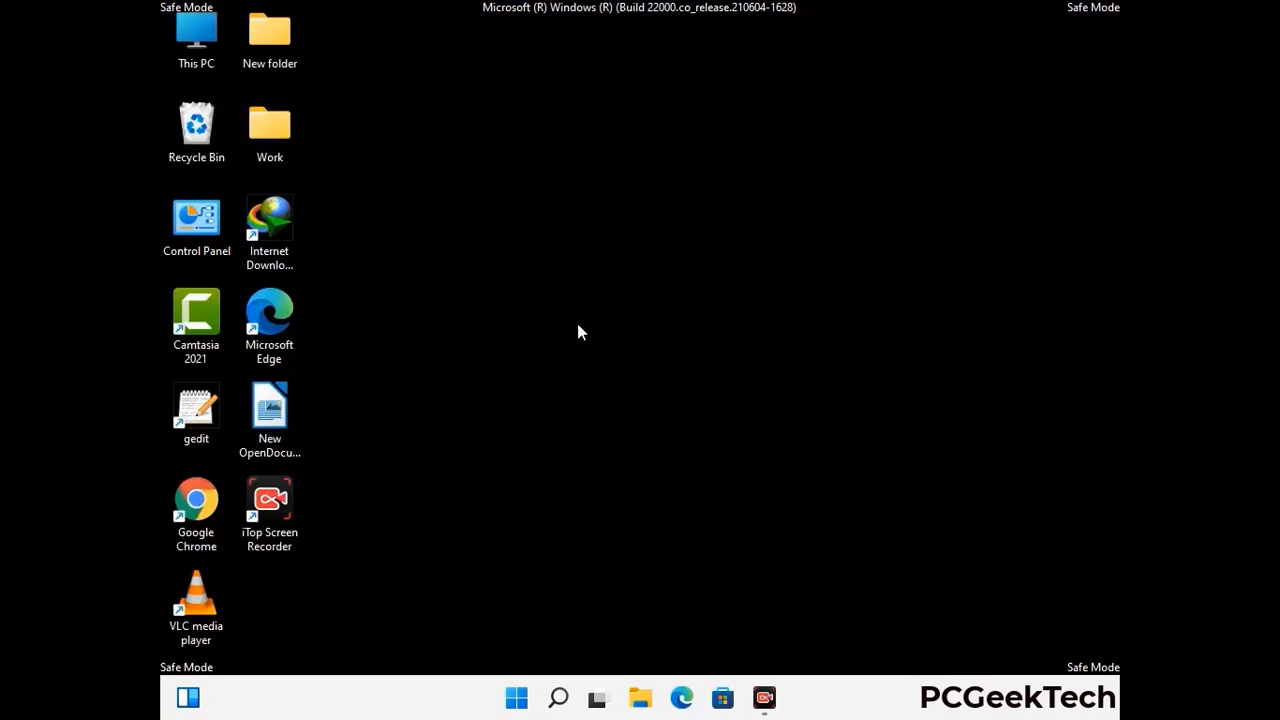
Step: Open the Roaming AppData folder by running %appdata%
key("super+r")
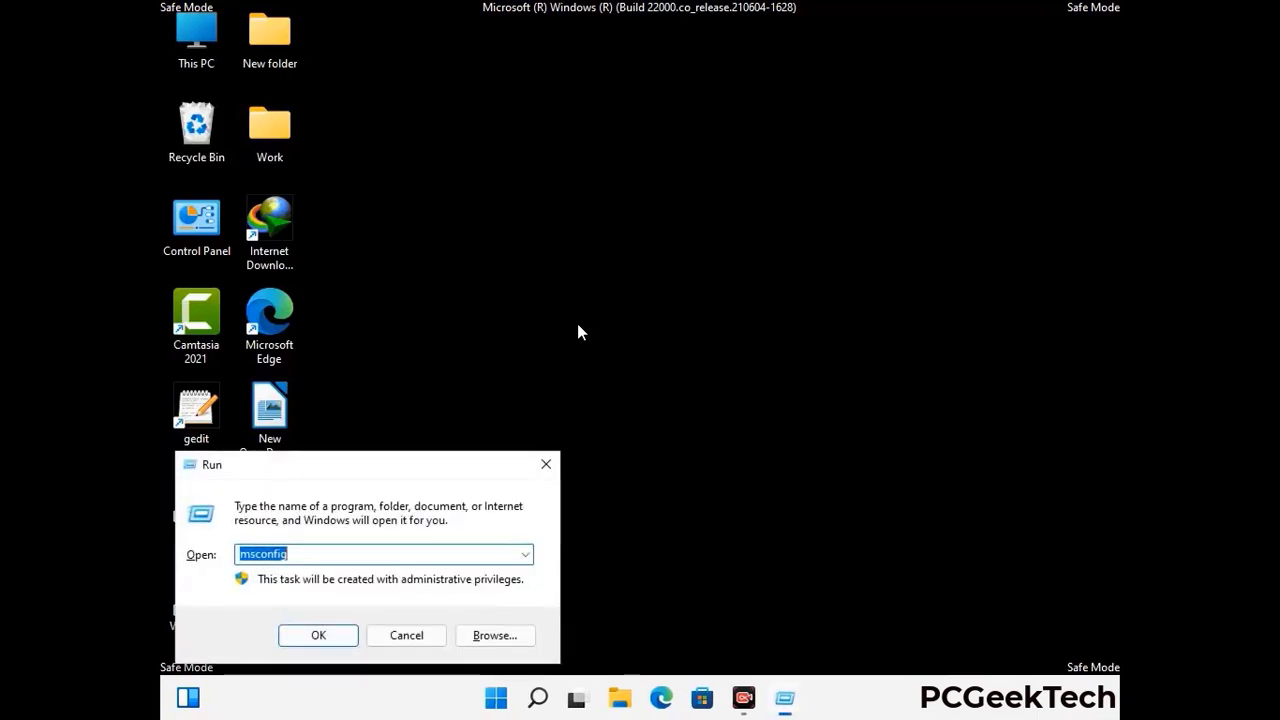
left_click_drag(367, 462, 597, 199)
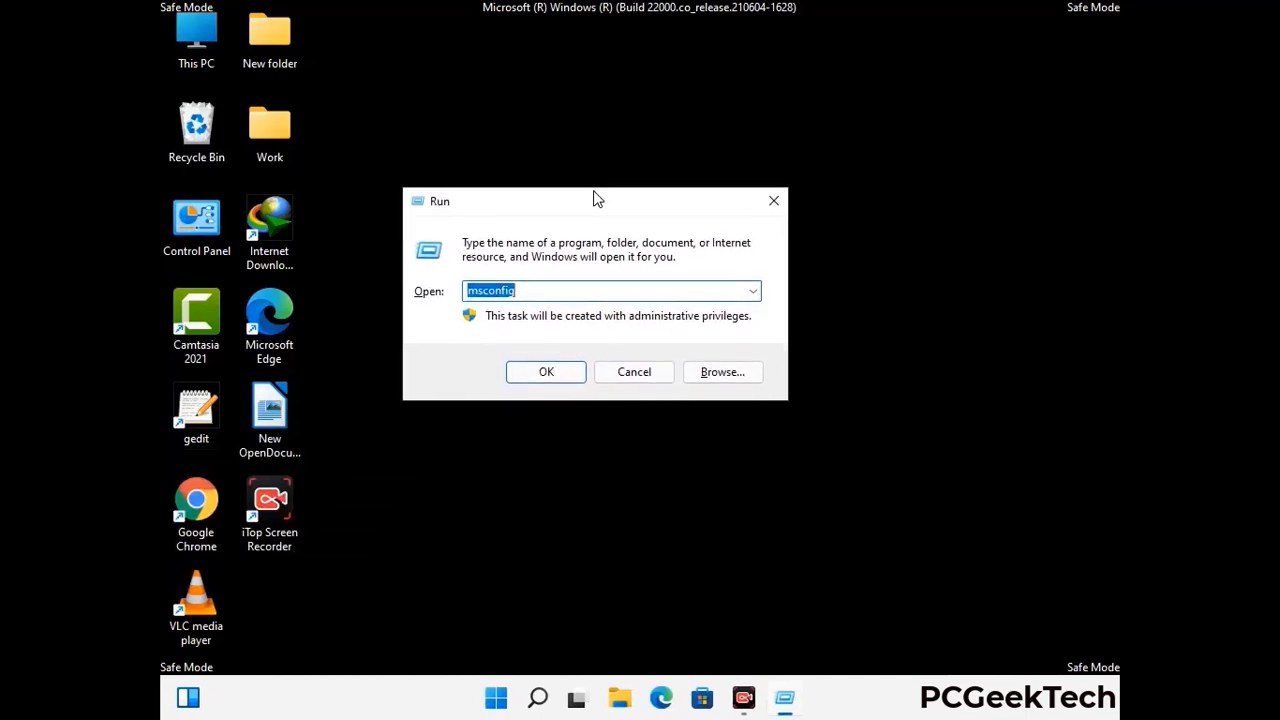
type("%")
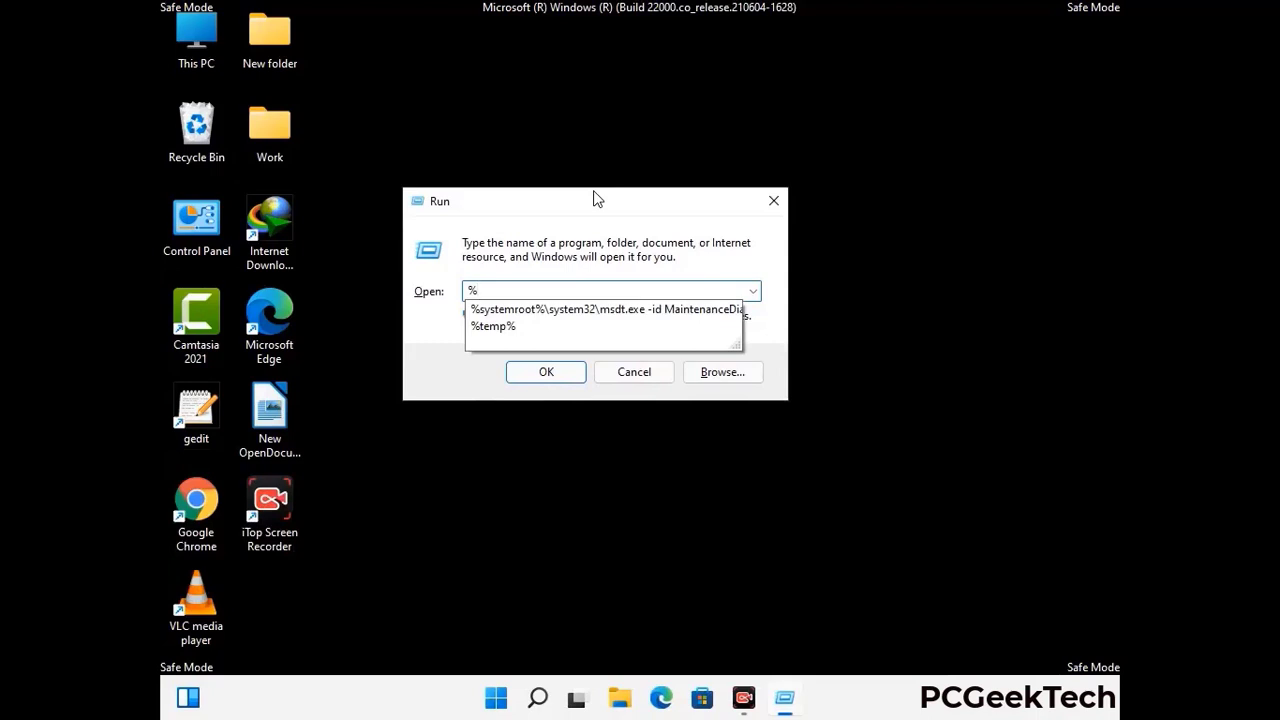
type("appdata%")
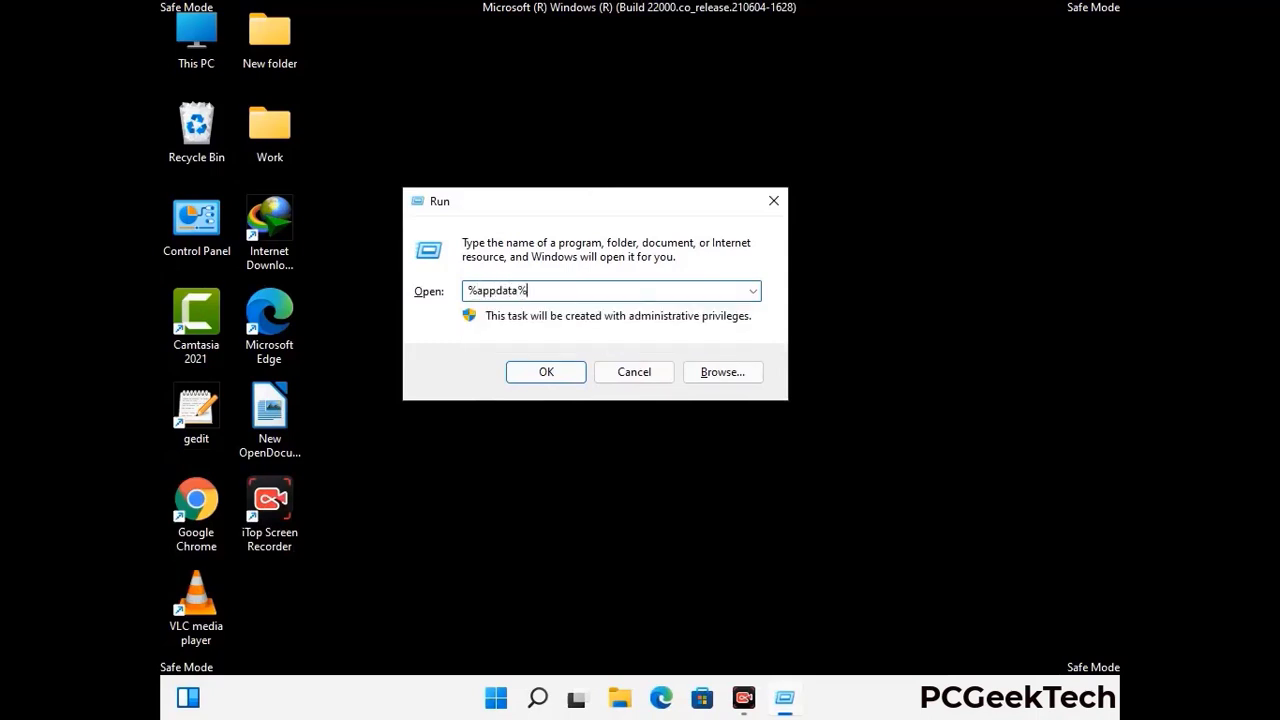
key("Return")
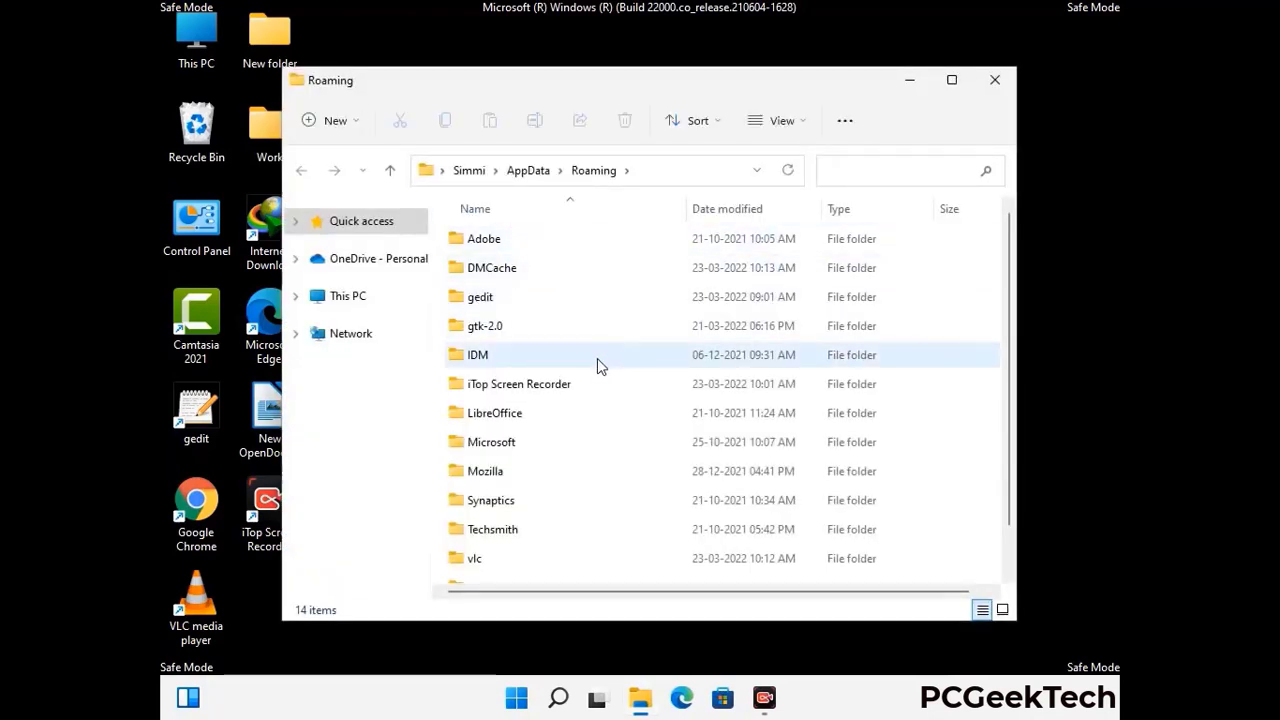
Step: Delete the Zoom folder from Roaming and close the window
scroll(595, 380, "down", 1)
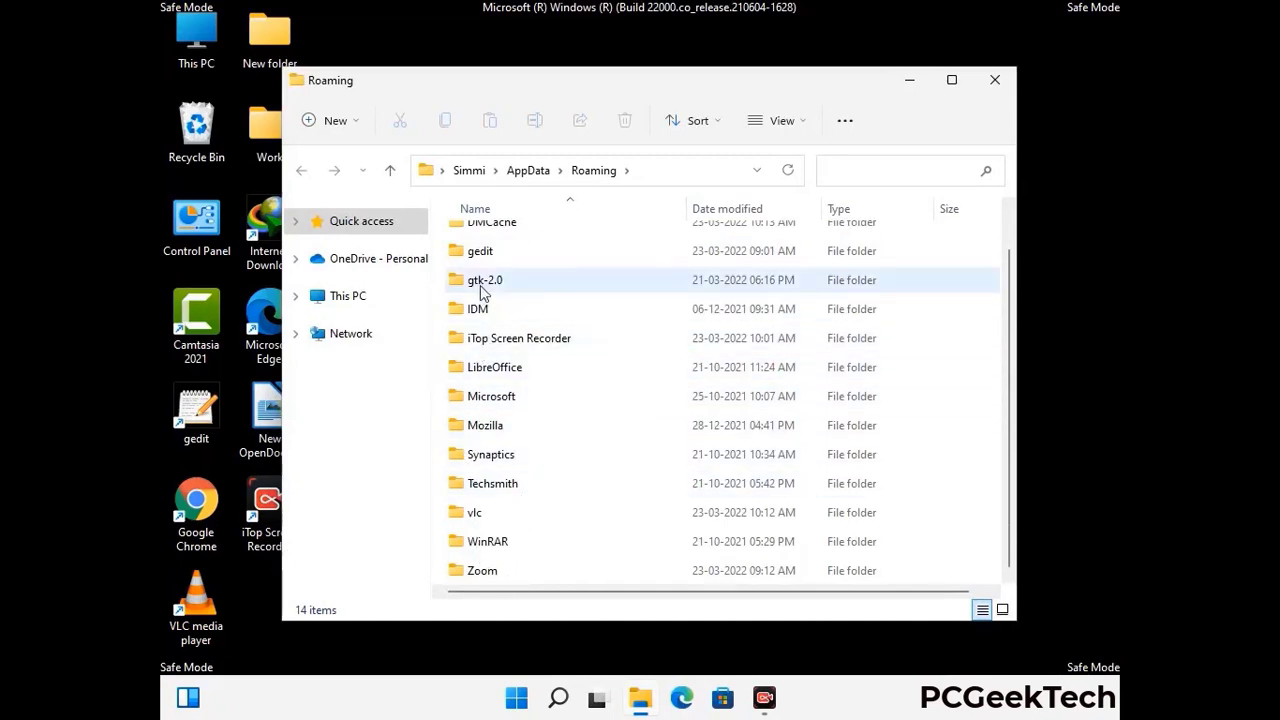
scroll(481, 310, "up", 1)
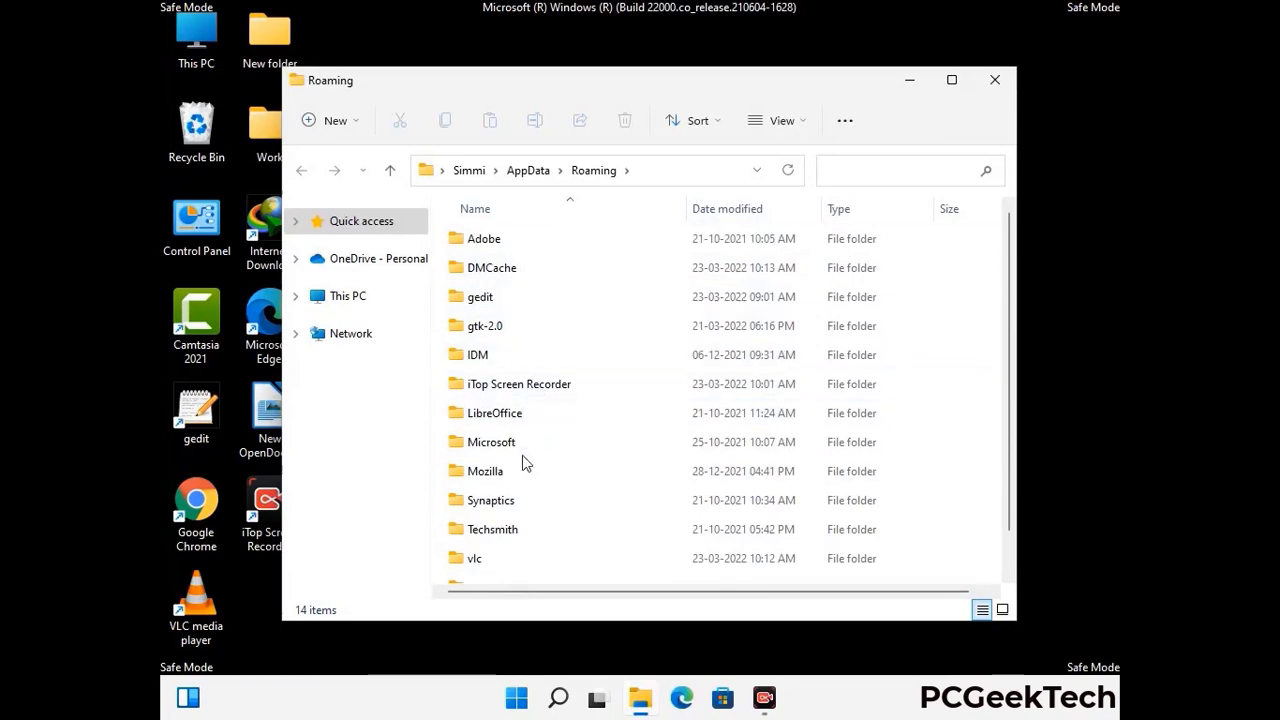
scroll(523, 466, "down", 1)
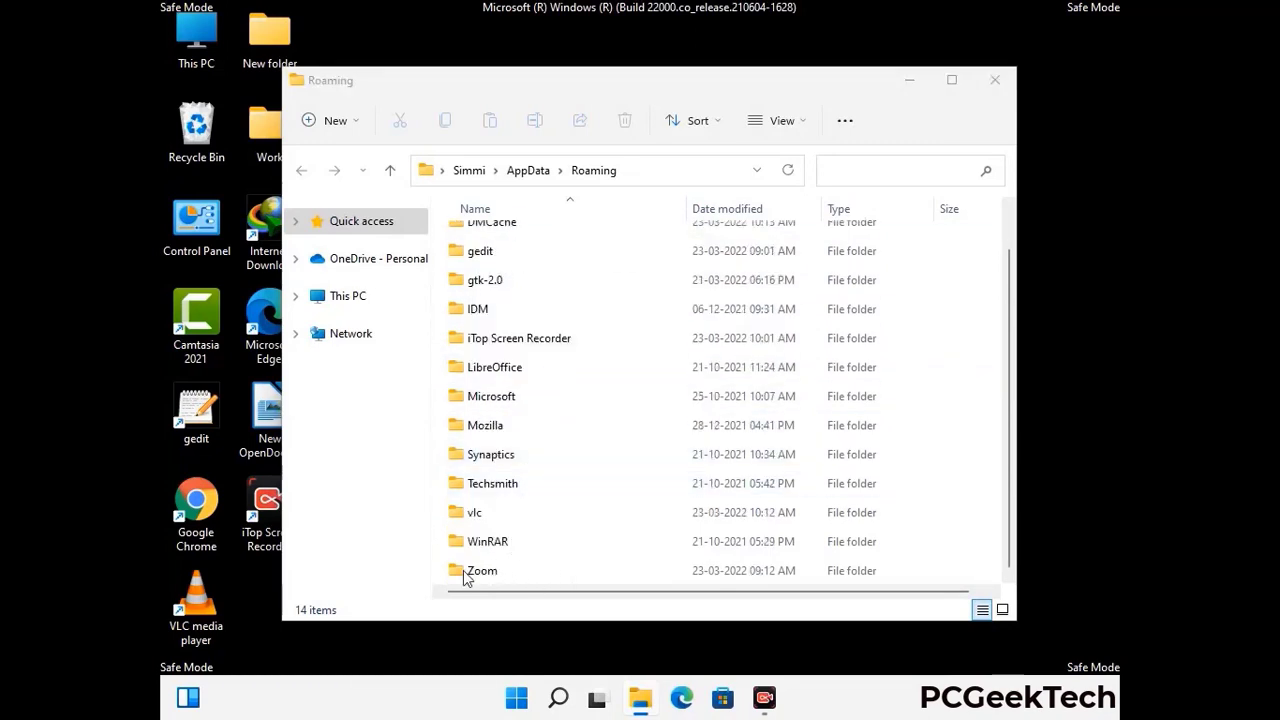
left_click(716, 566)
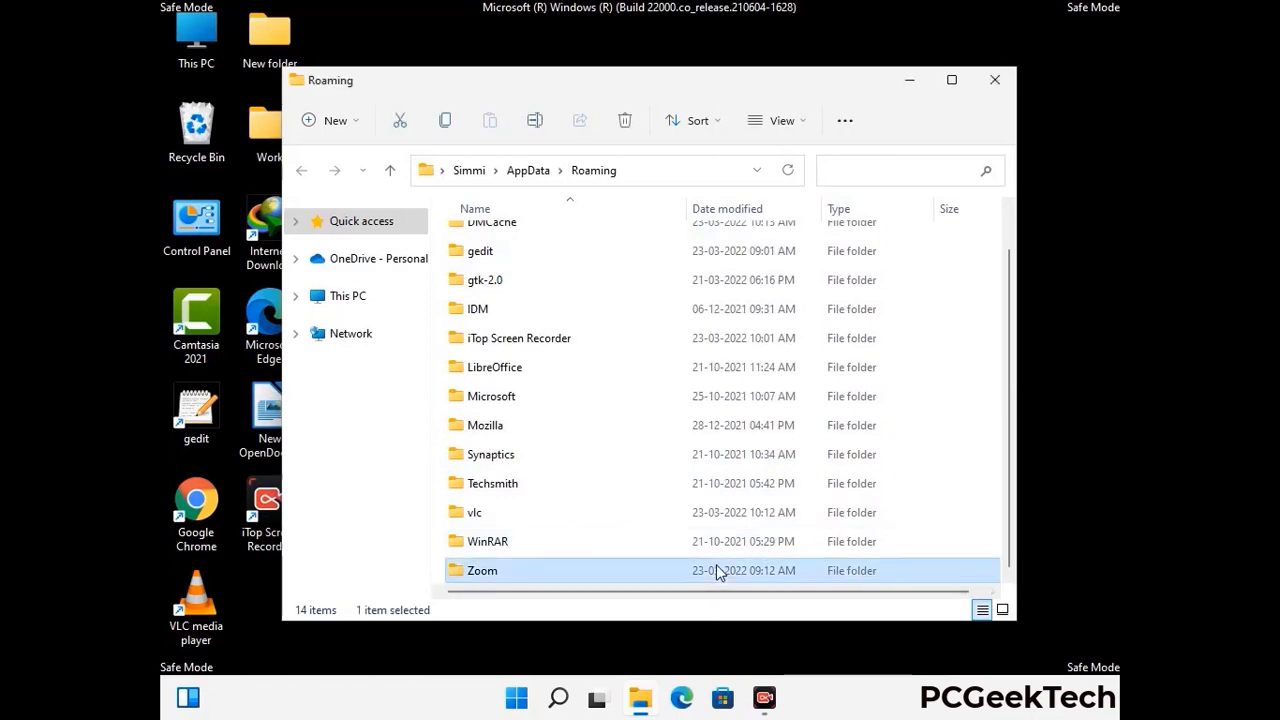
left_click(625, 121)
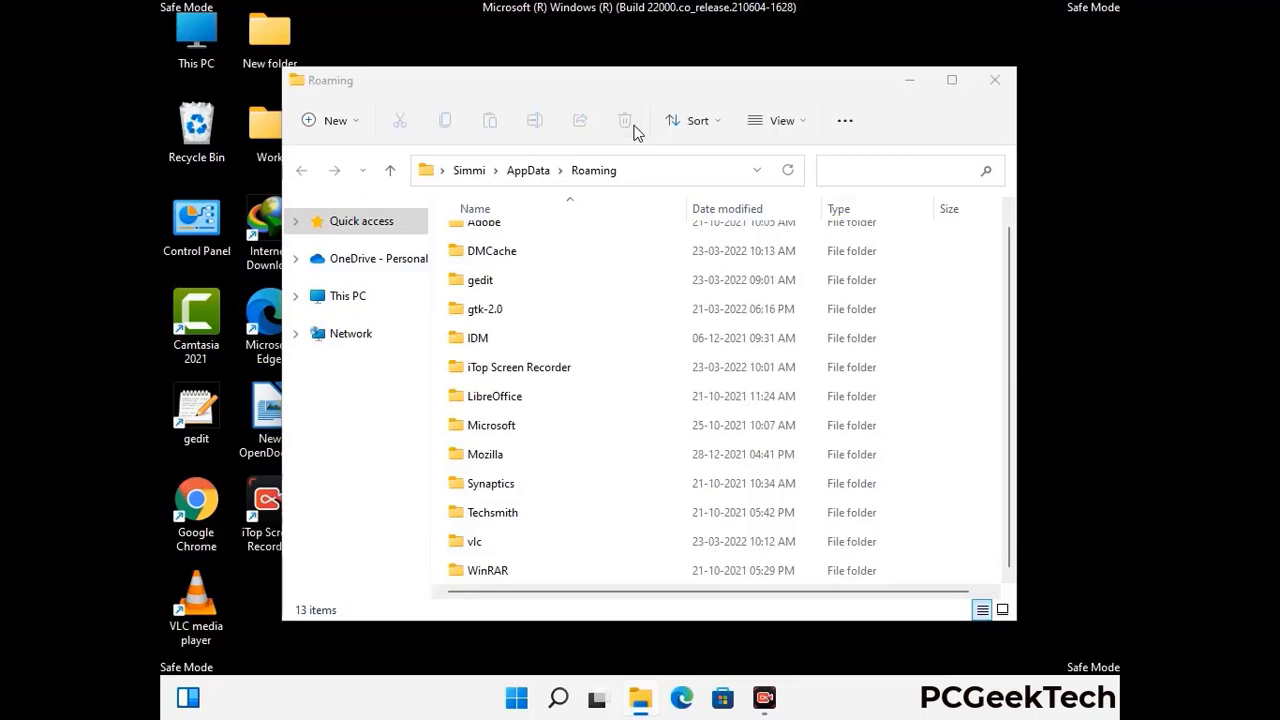
left_click(993, 82)
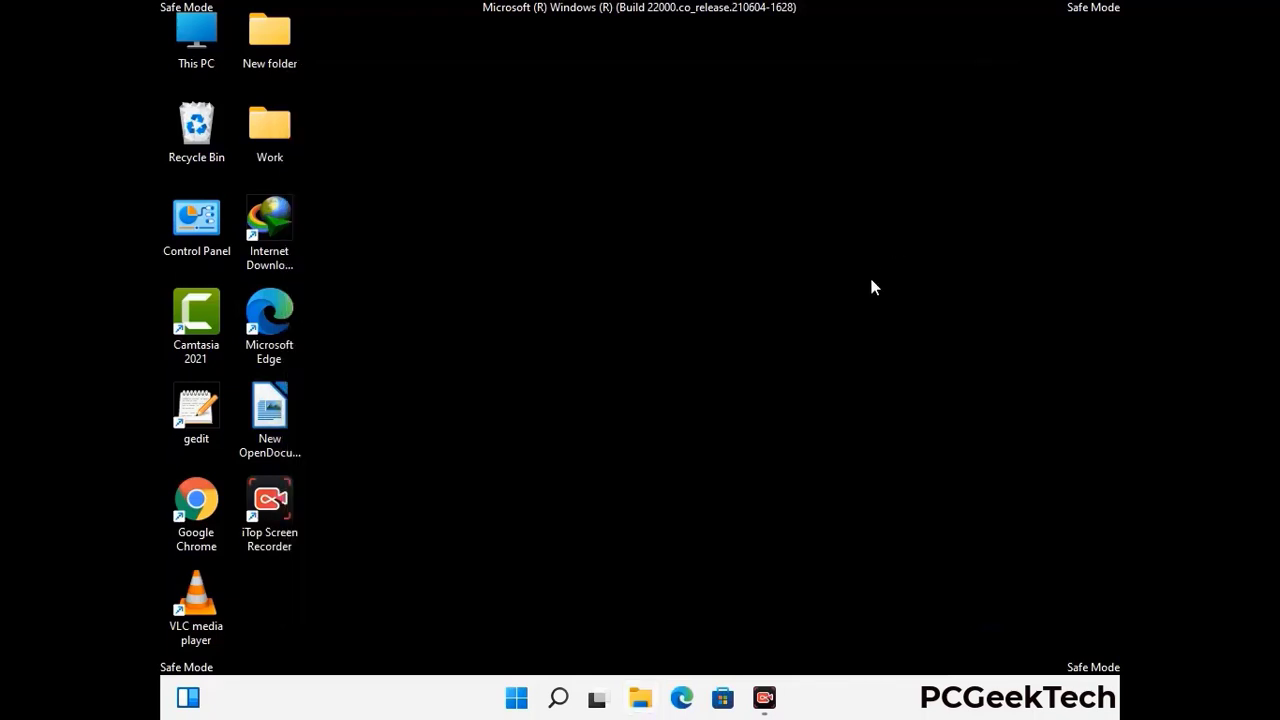
Step: Open the Local AppData folder by running %LocalAppData%
key("super+r")
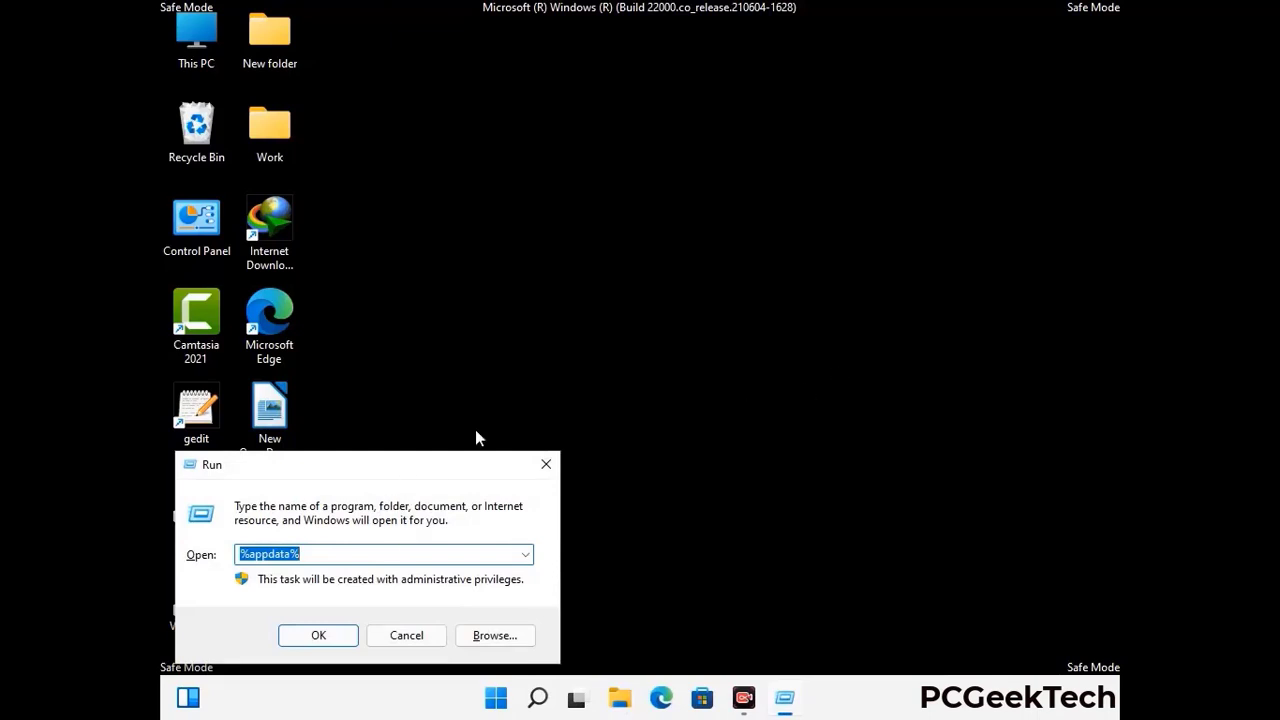
left_click_drag(400, 475, 671, 253)
type("%Local")
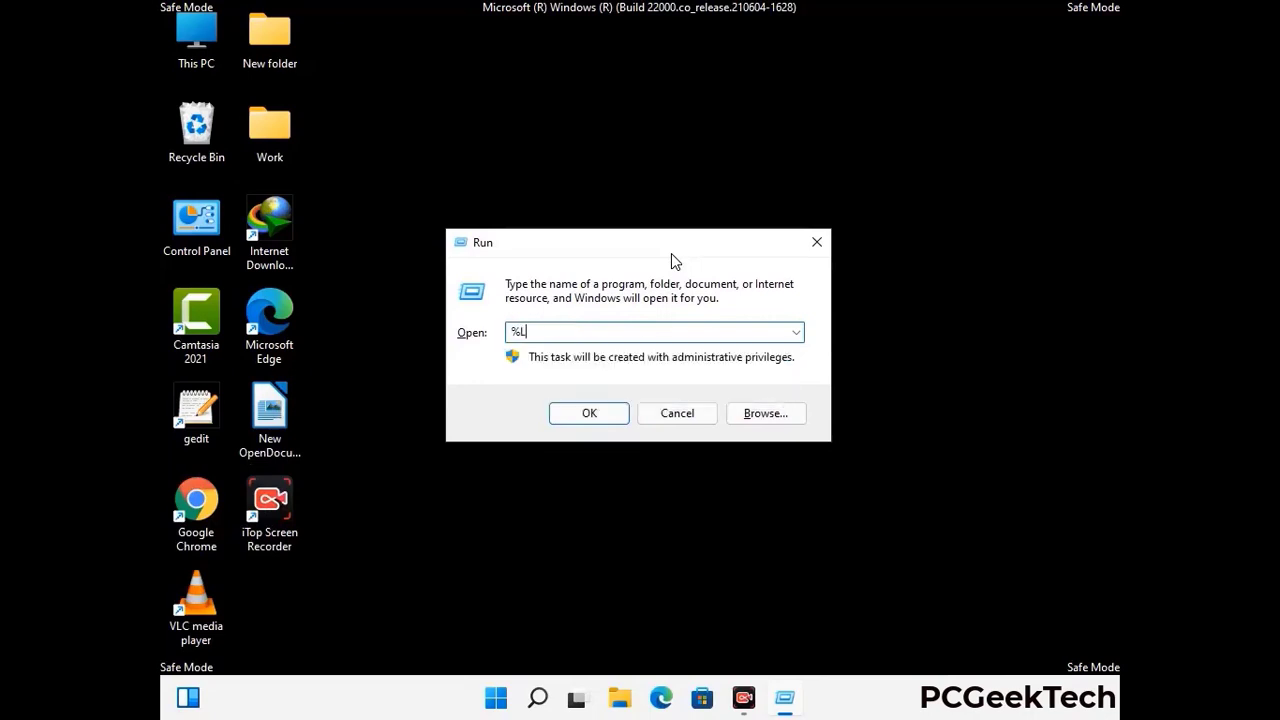
type("App")
key("Return")
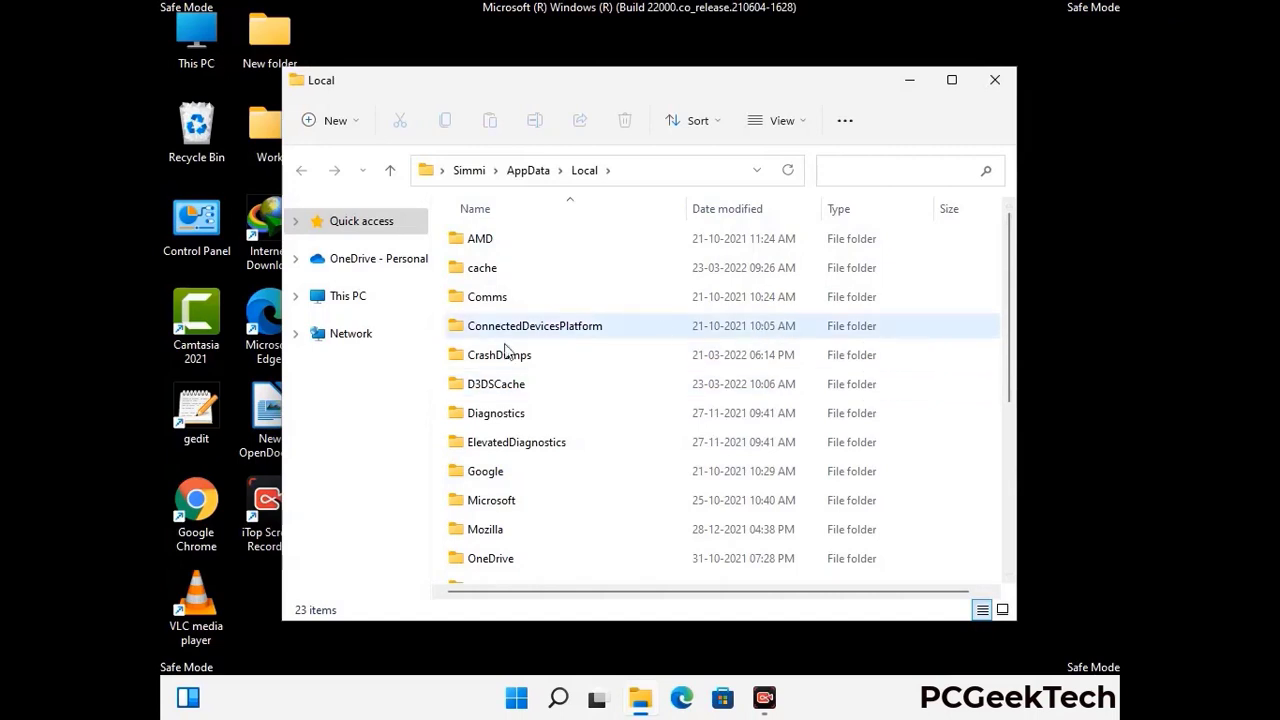
Step: Delete the Mozilla folder from AppData\Local and close the window
scroll(534, 449, "down", 1)
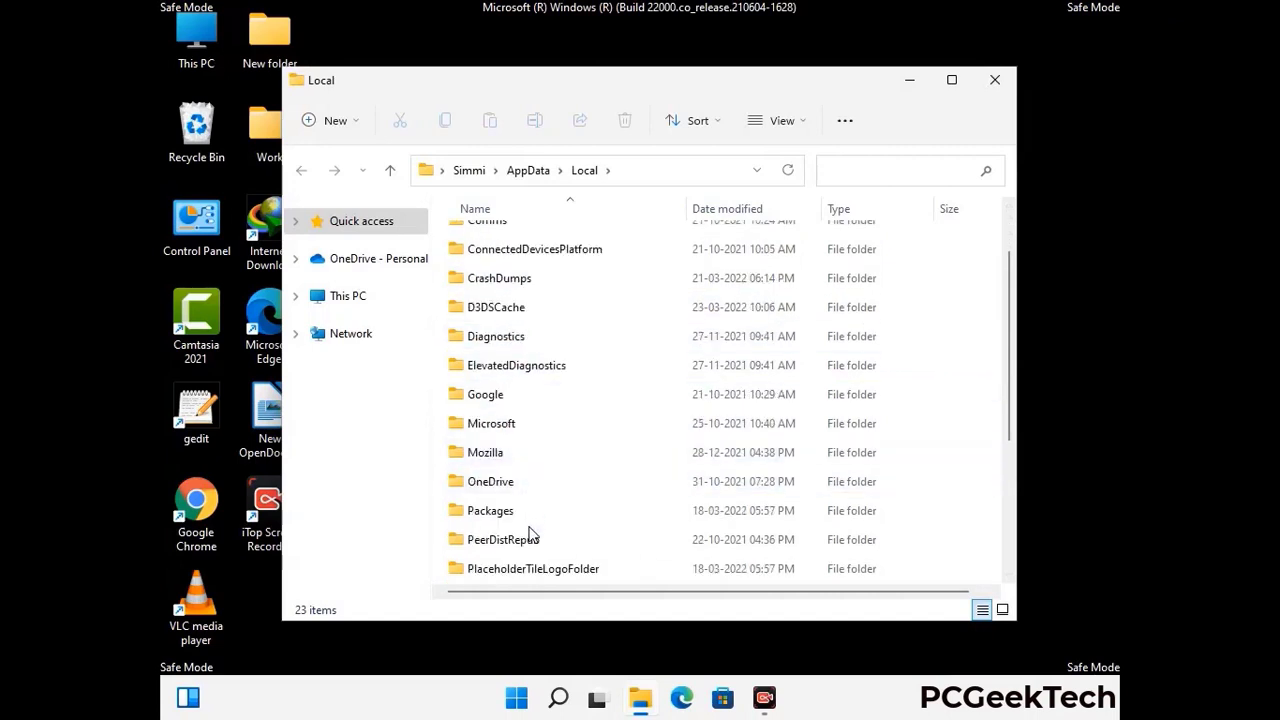
left_click(497, 456)
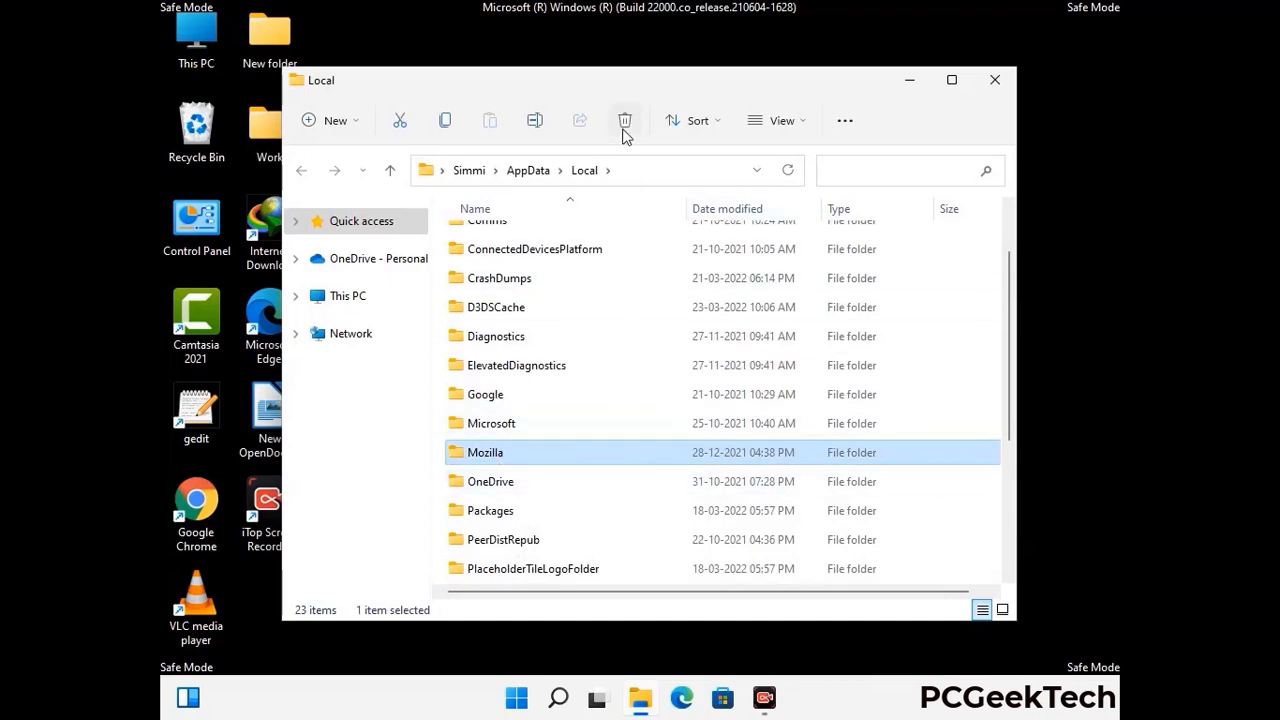
key("Tab")
left_click(623, 128)
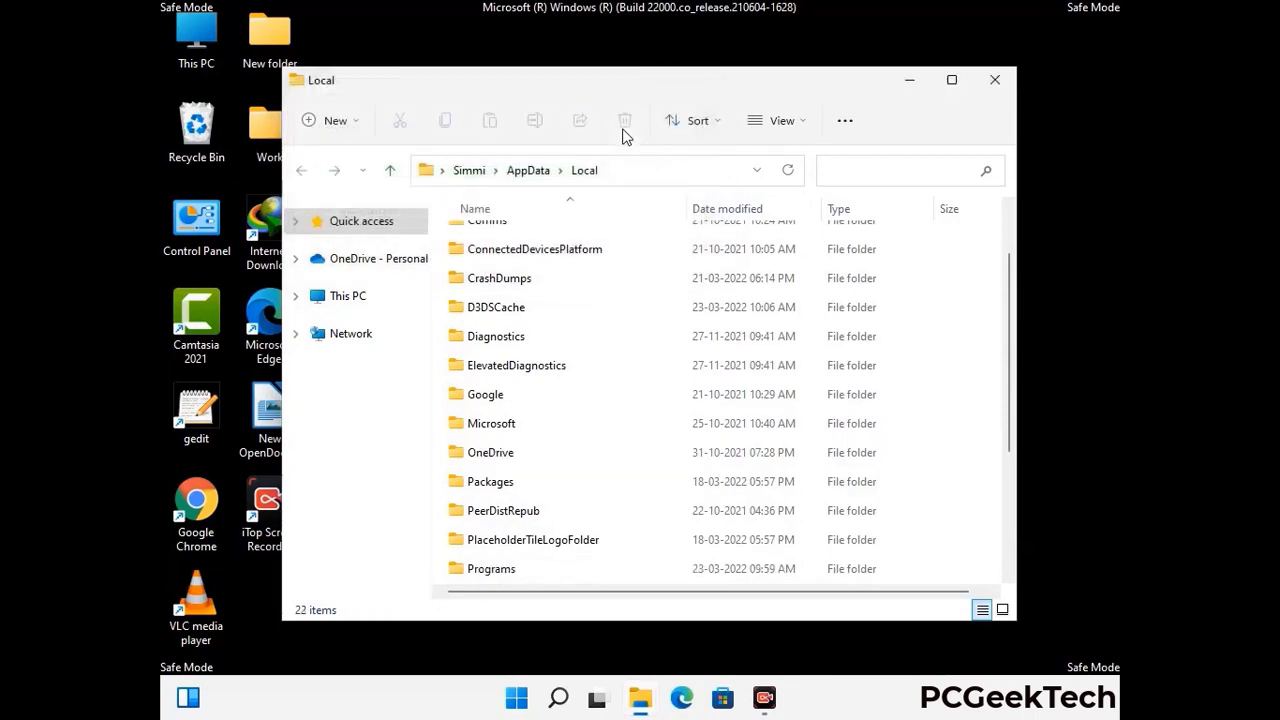
left_click(996, 90)
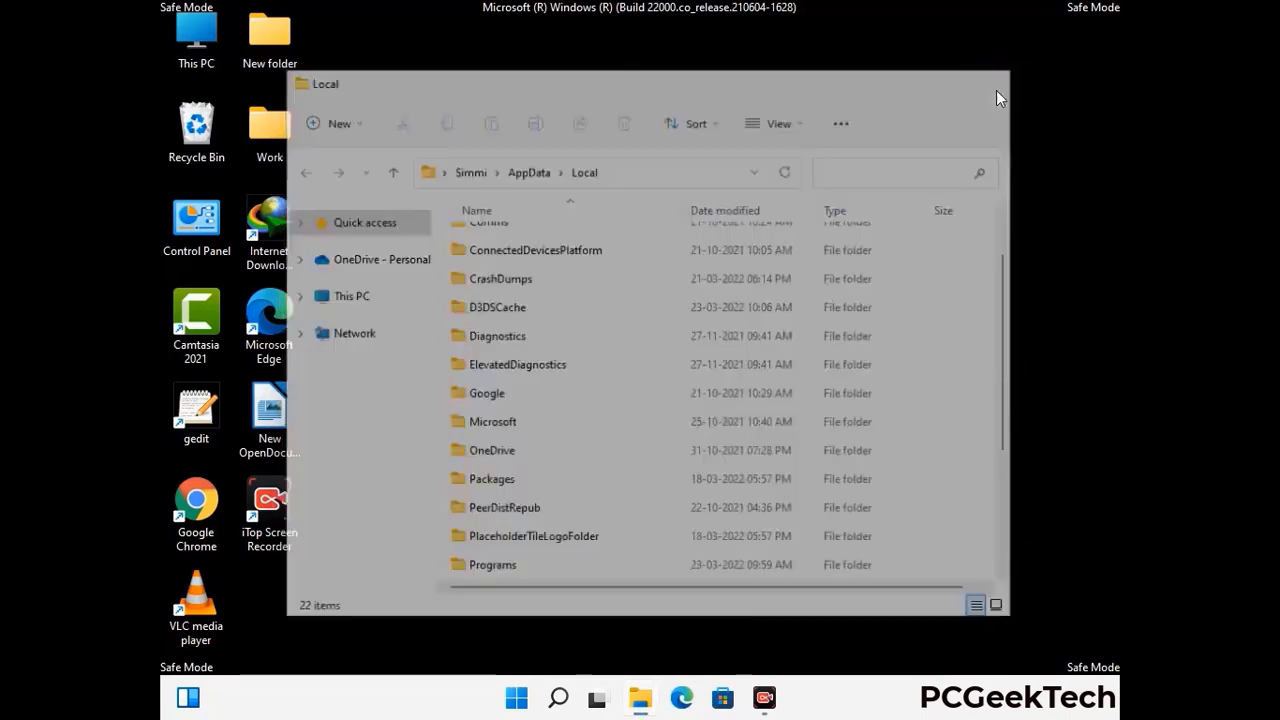
Step: Open C:\ProgramData by running %ProgramData%
key("super+r")
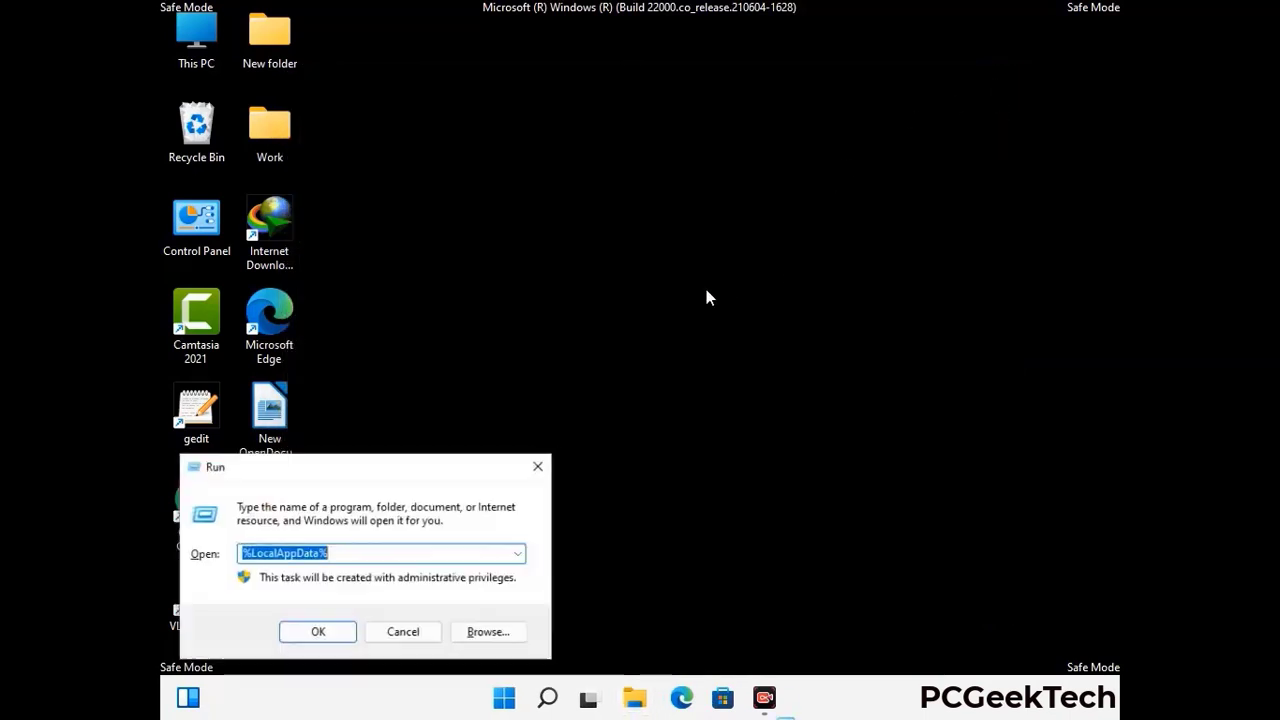
left_click_drag(326, 480, 587, 268)
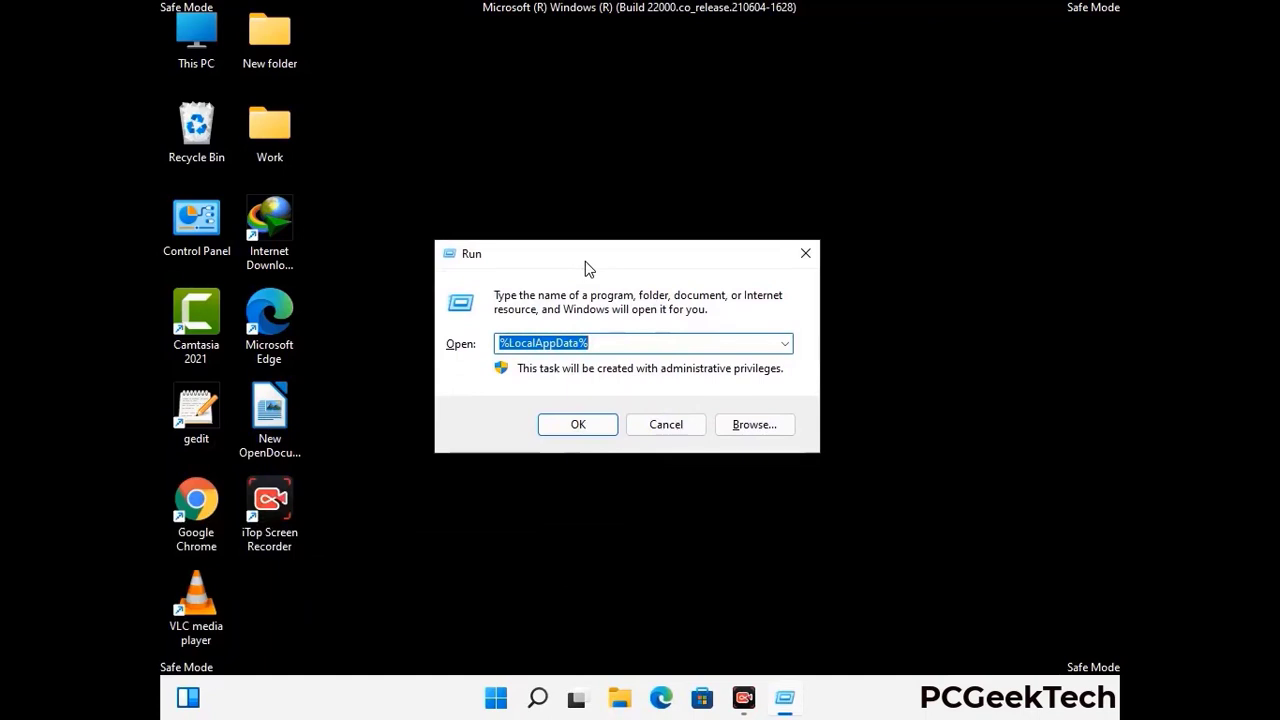
type("%")
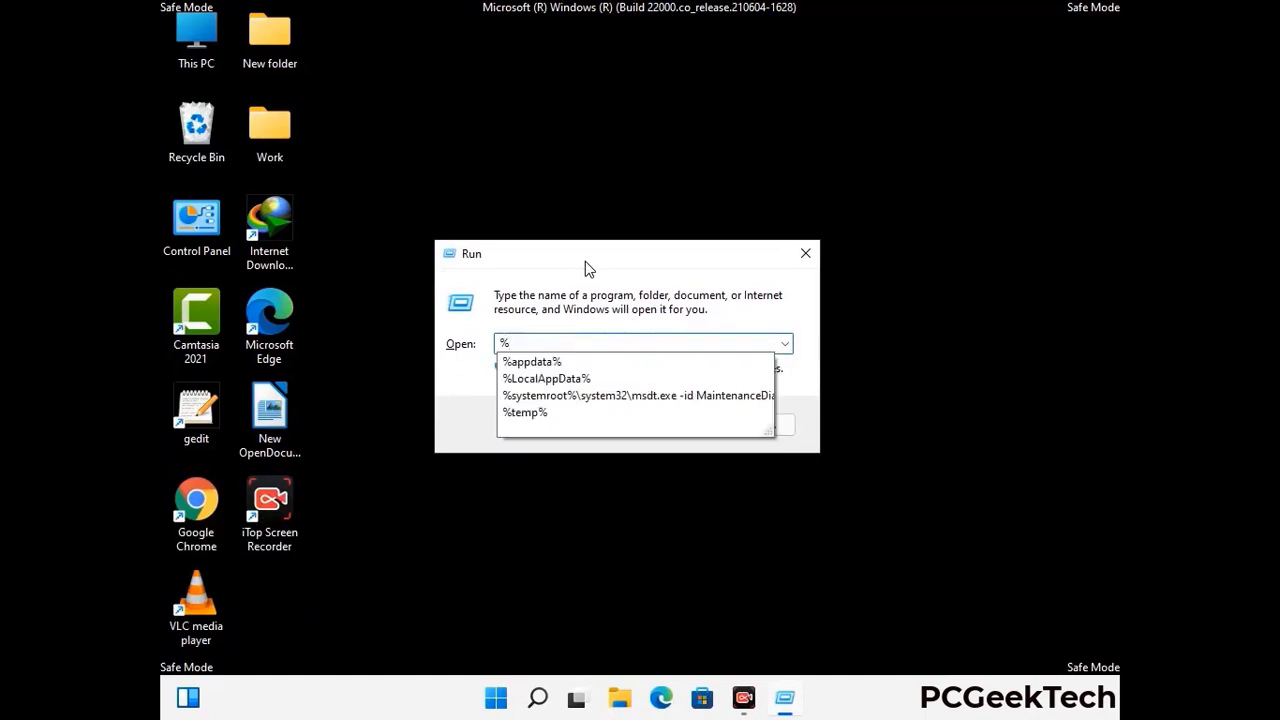
type("ProgramData%")
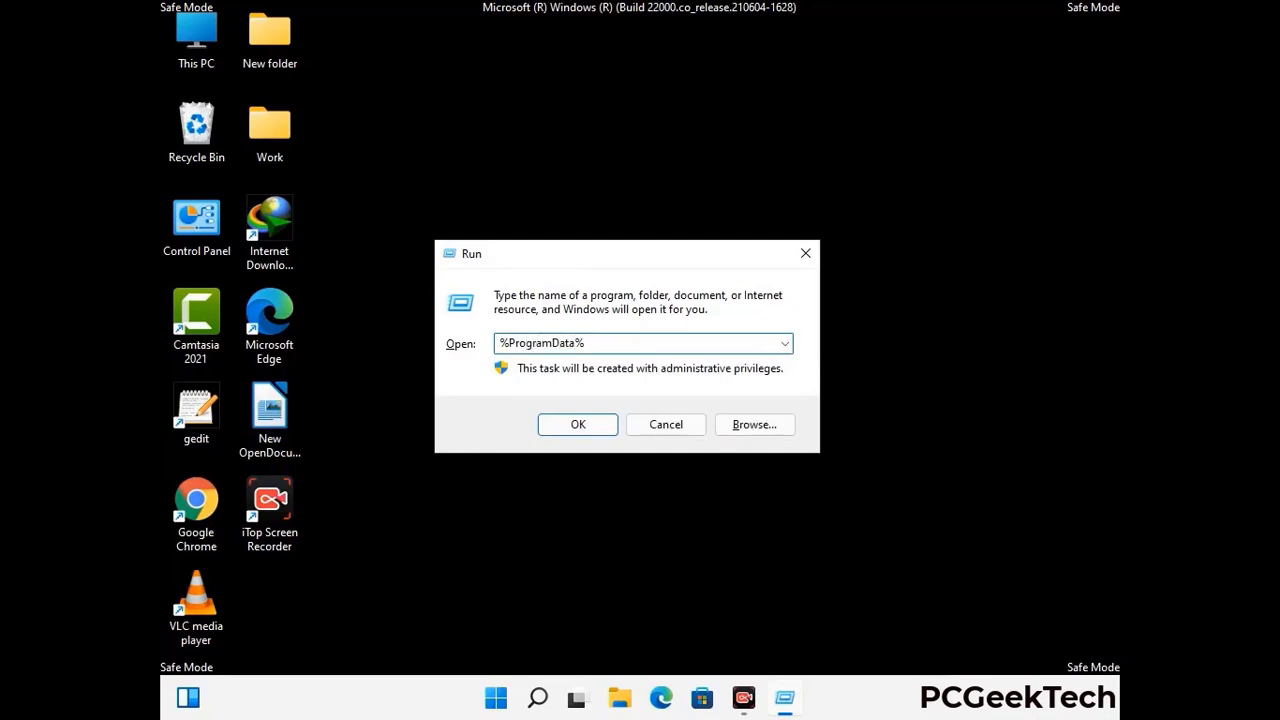
key("Return")
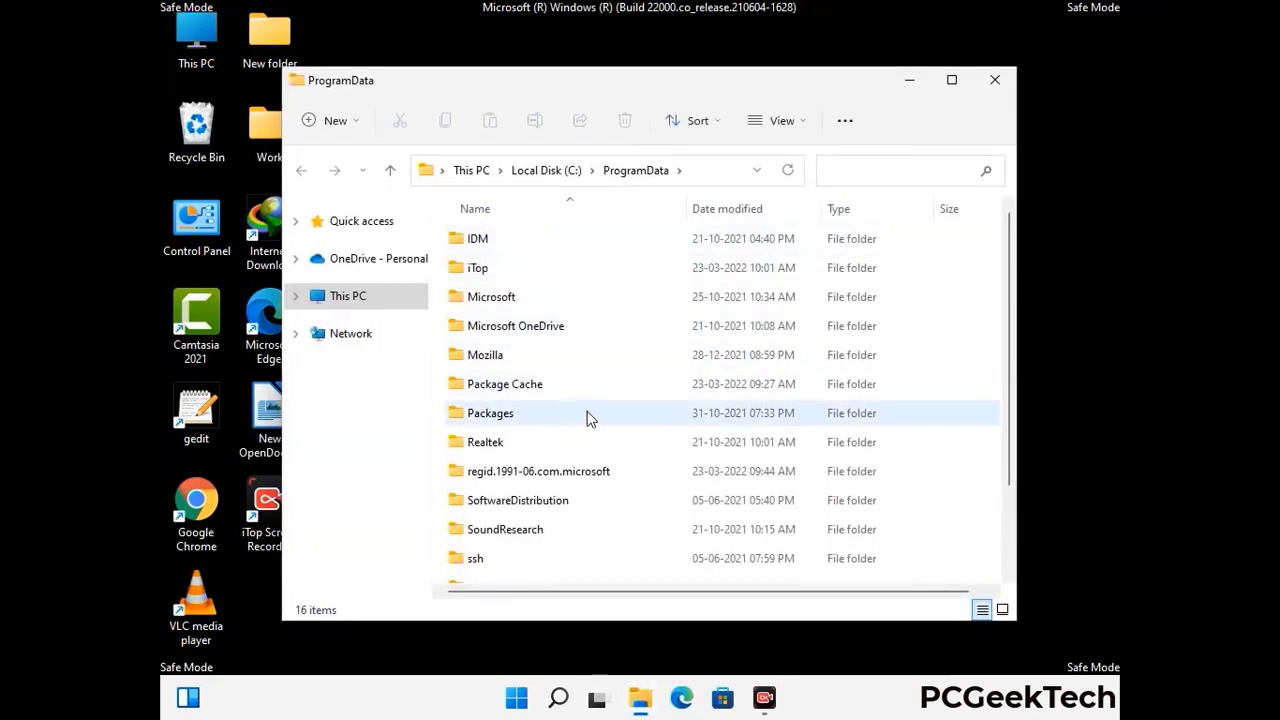
Step: Delete the Mozilla folder from ProgramData, leaving 15 items
scroll(588, 423, "down", 1)
scroll(587, 426, "down", 1)
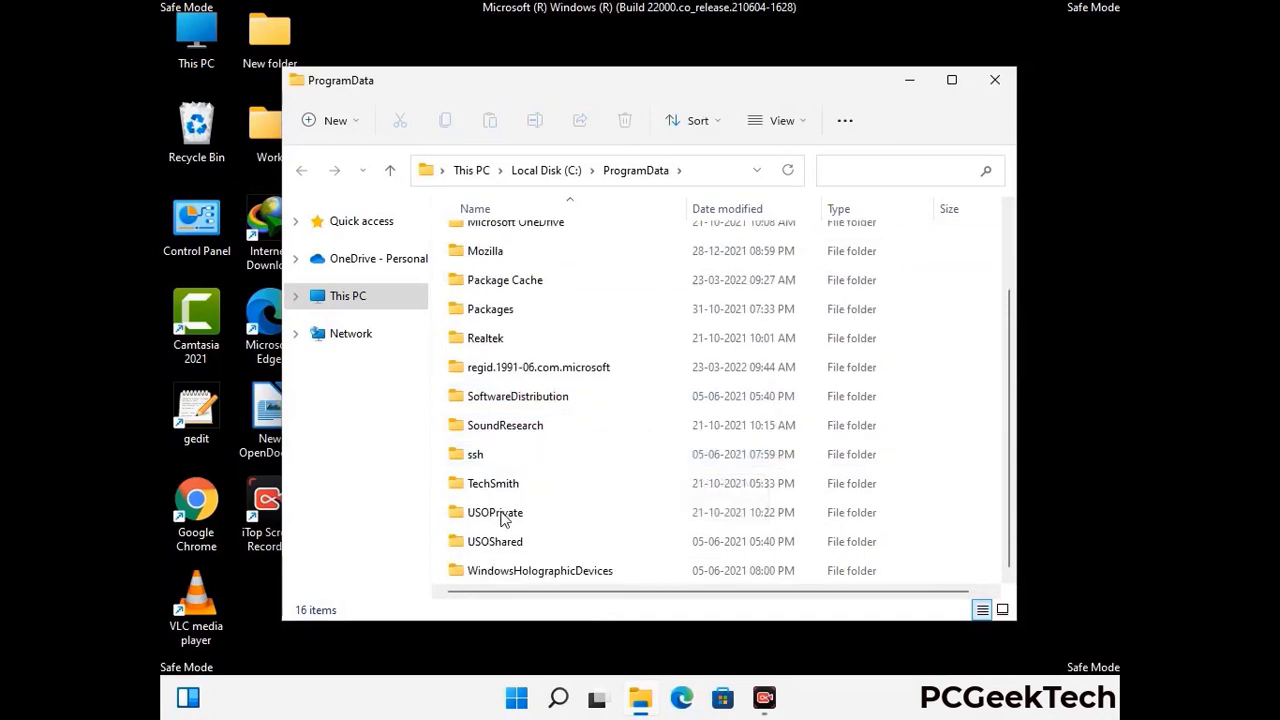
left_click(494, 251)
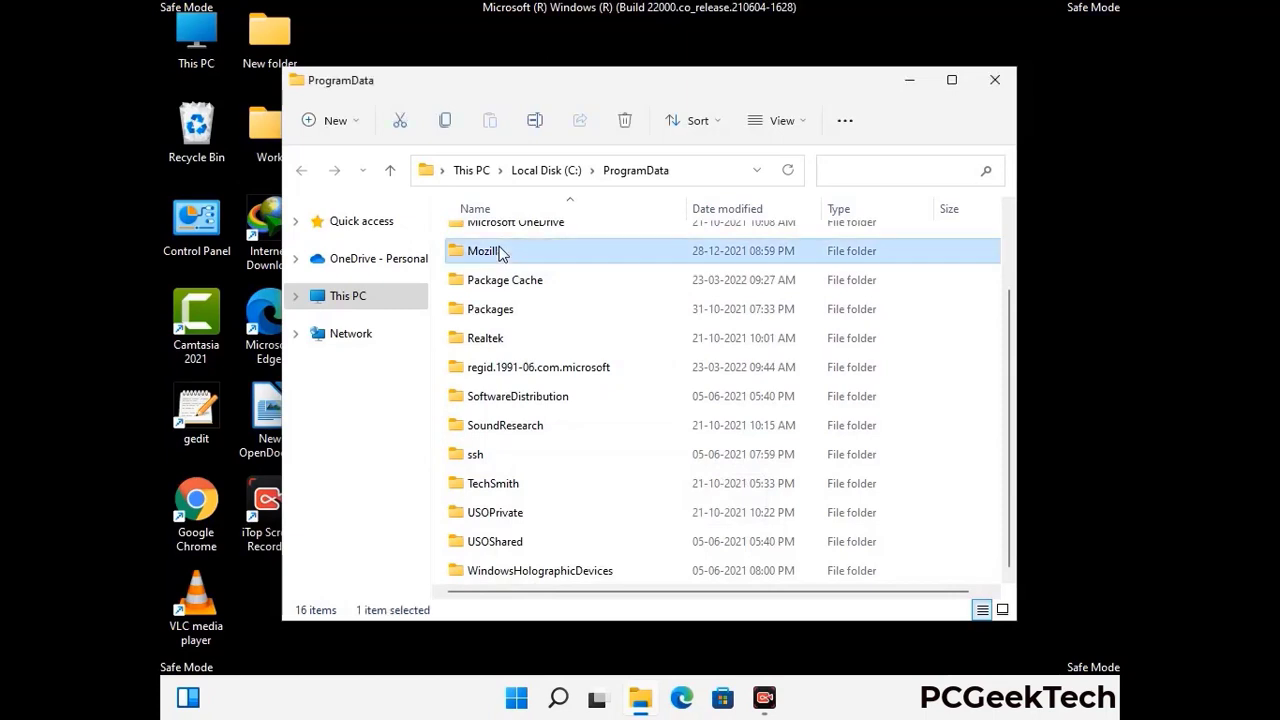
left_click(630, 122)
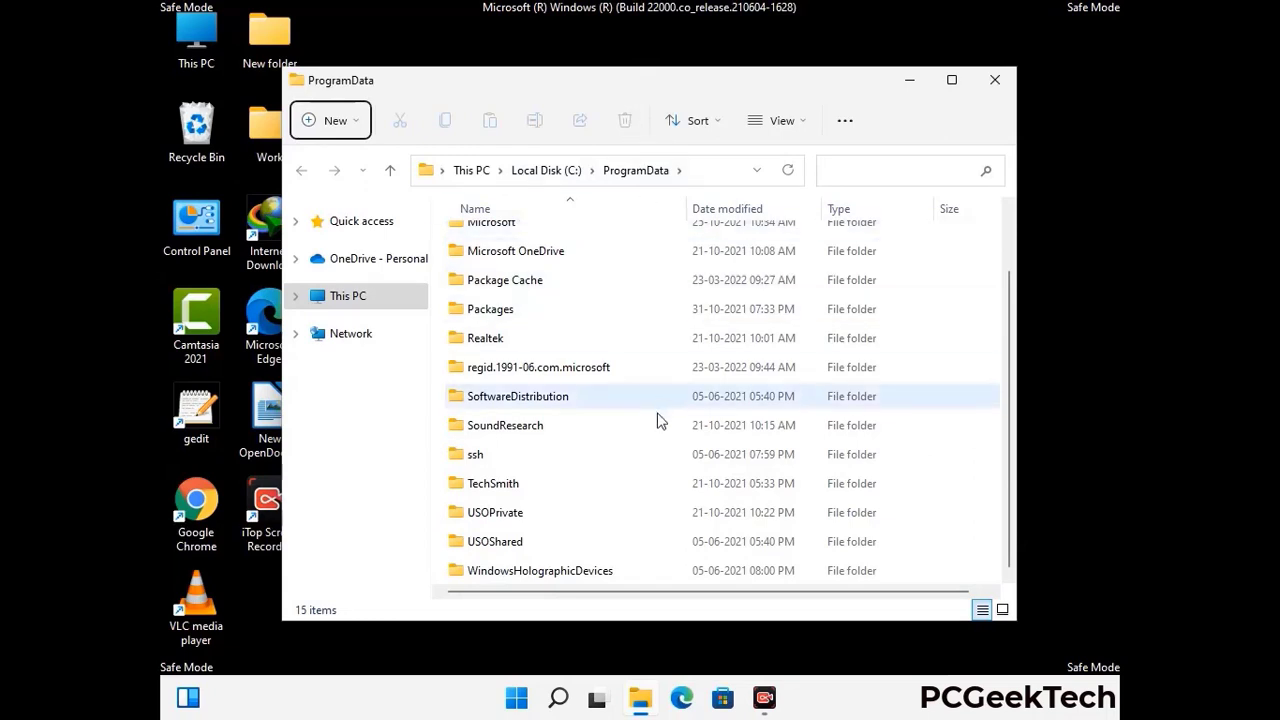
scroll(658, 422, "up", 1)
left_click(1000, 82)
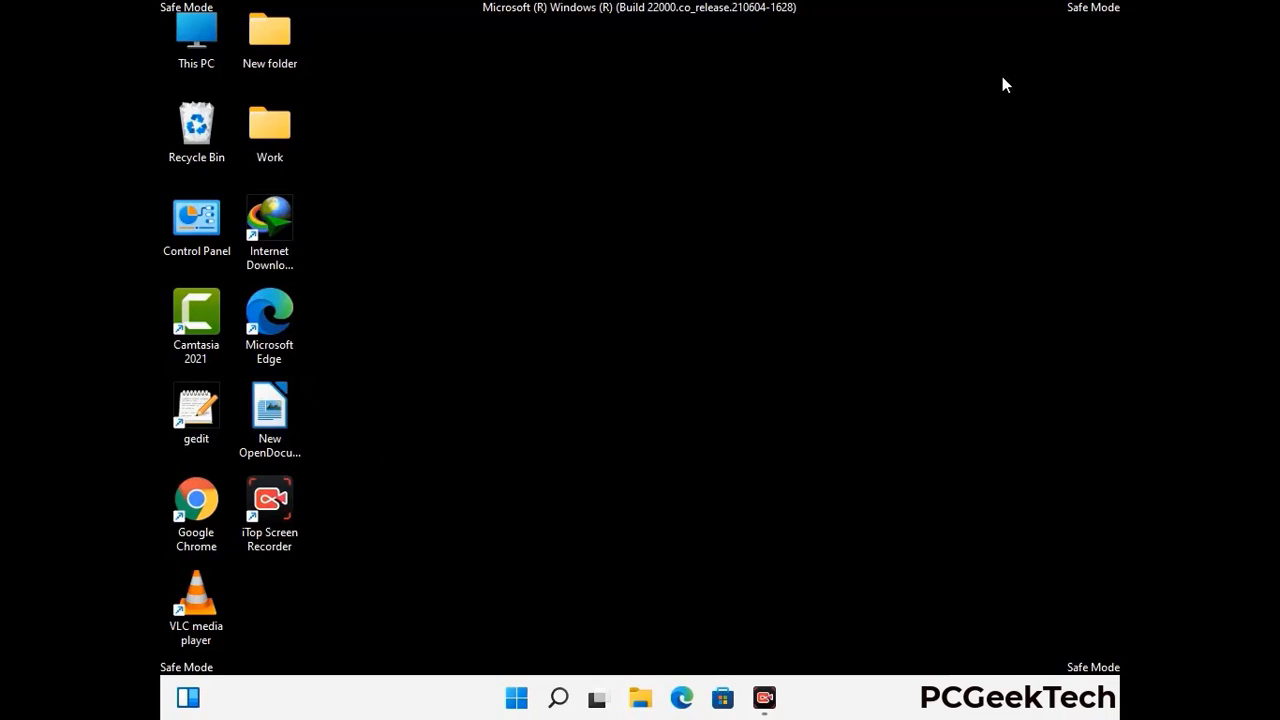
key("super+r")
left_click_drag(417, 462, 667, 258)
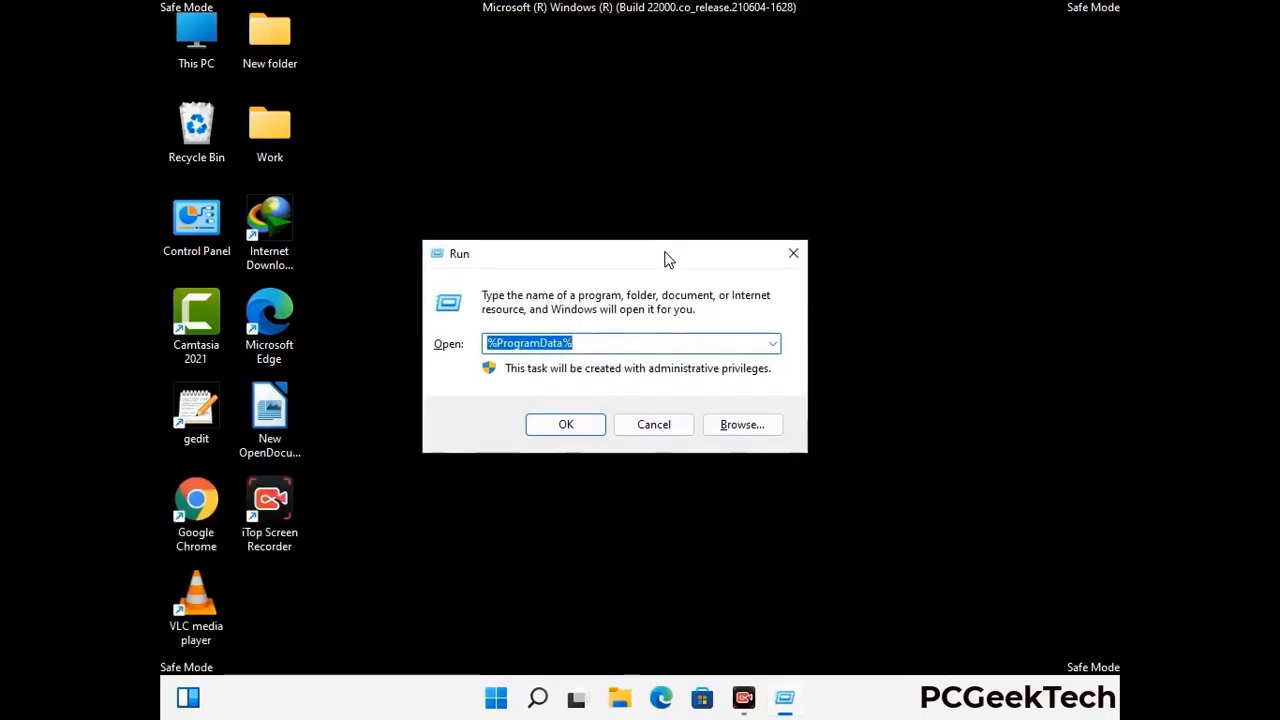
type("%Wi")
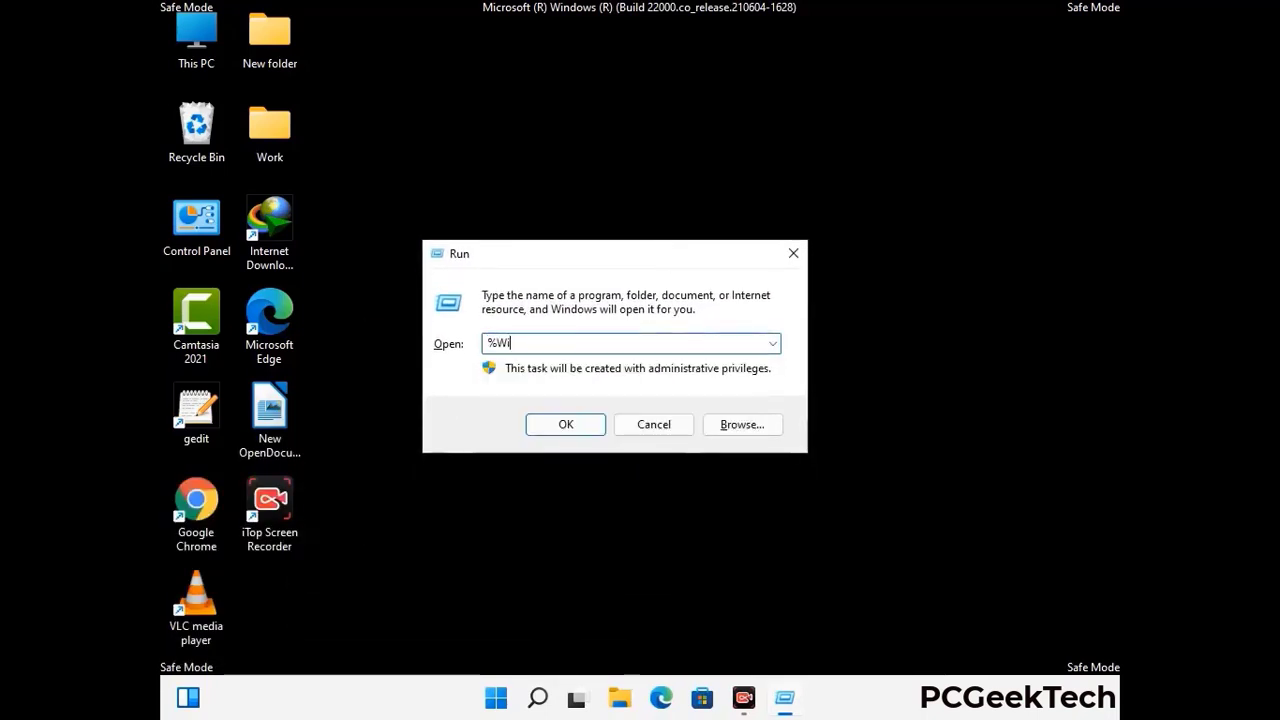
type("nDir%")
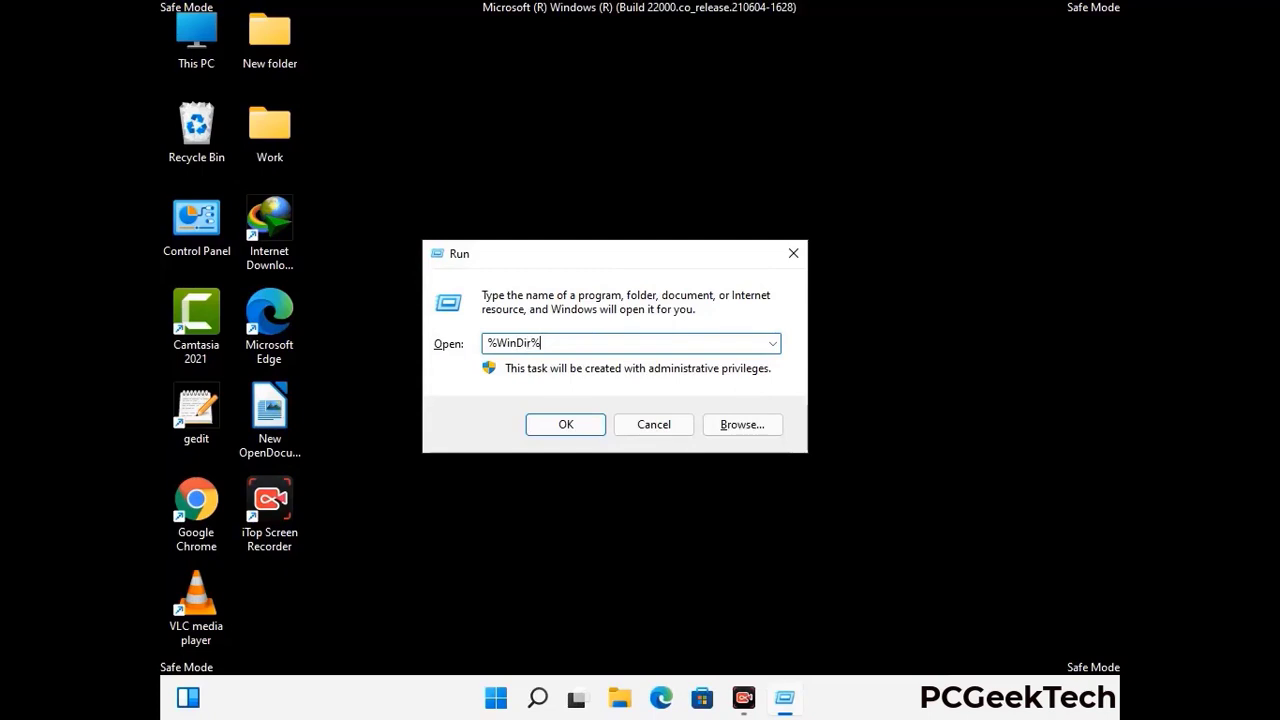
key("Return")
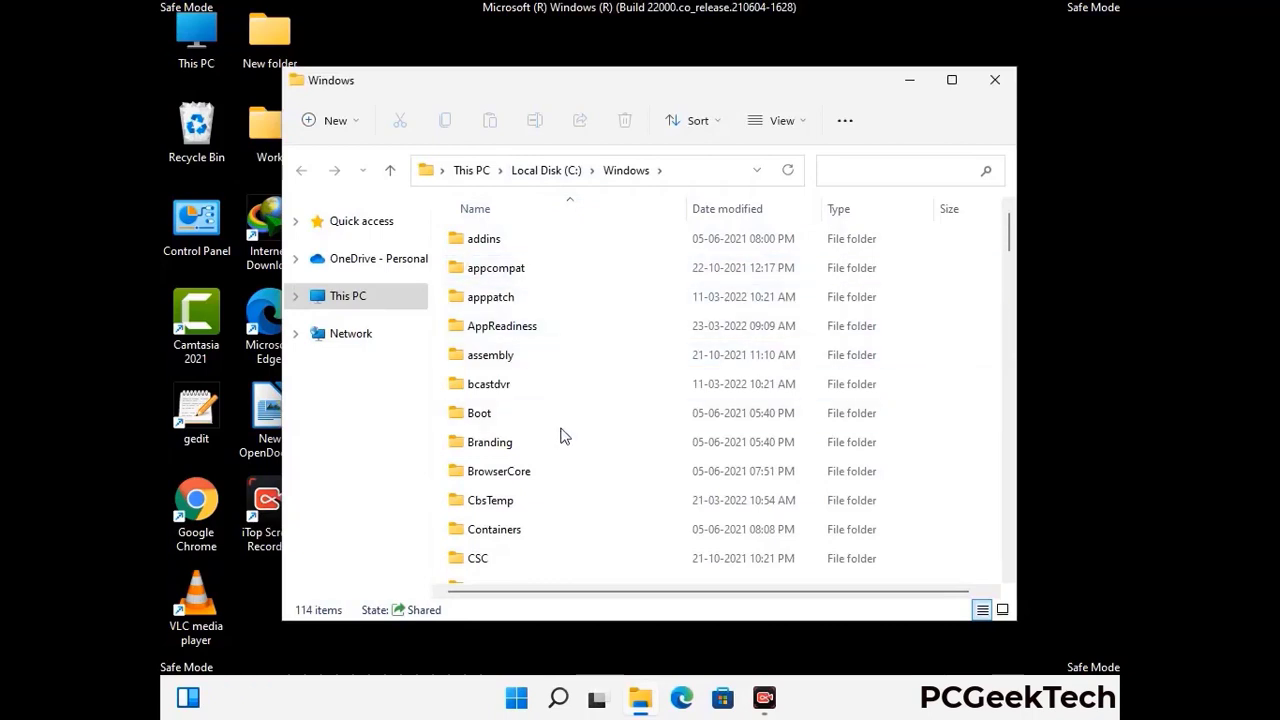
scroll(563, 440, "down", 1)
scroll(563, 440, "down", 2)
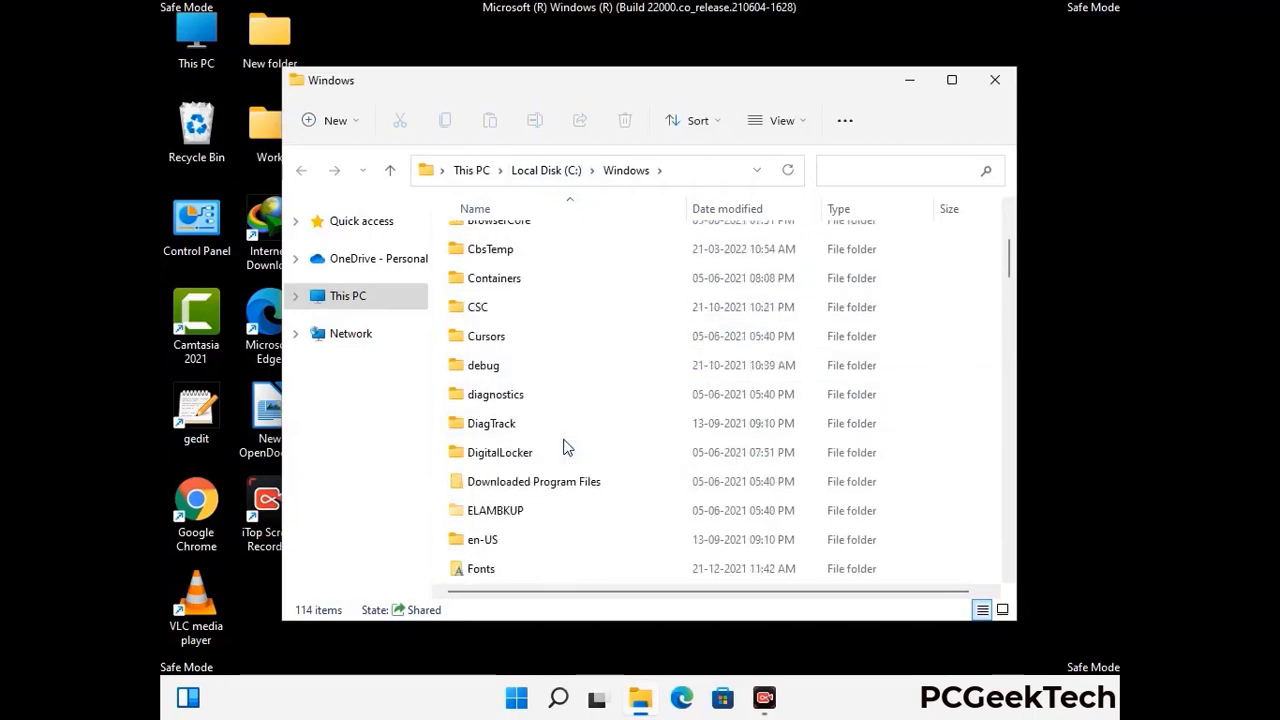
scroll(565, 450, "down", 1)
scroll(565, 450, "down", 5)
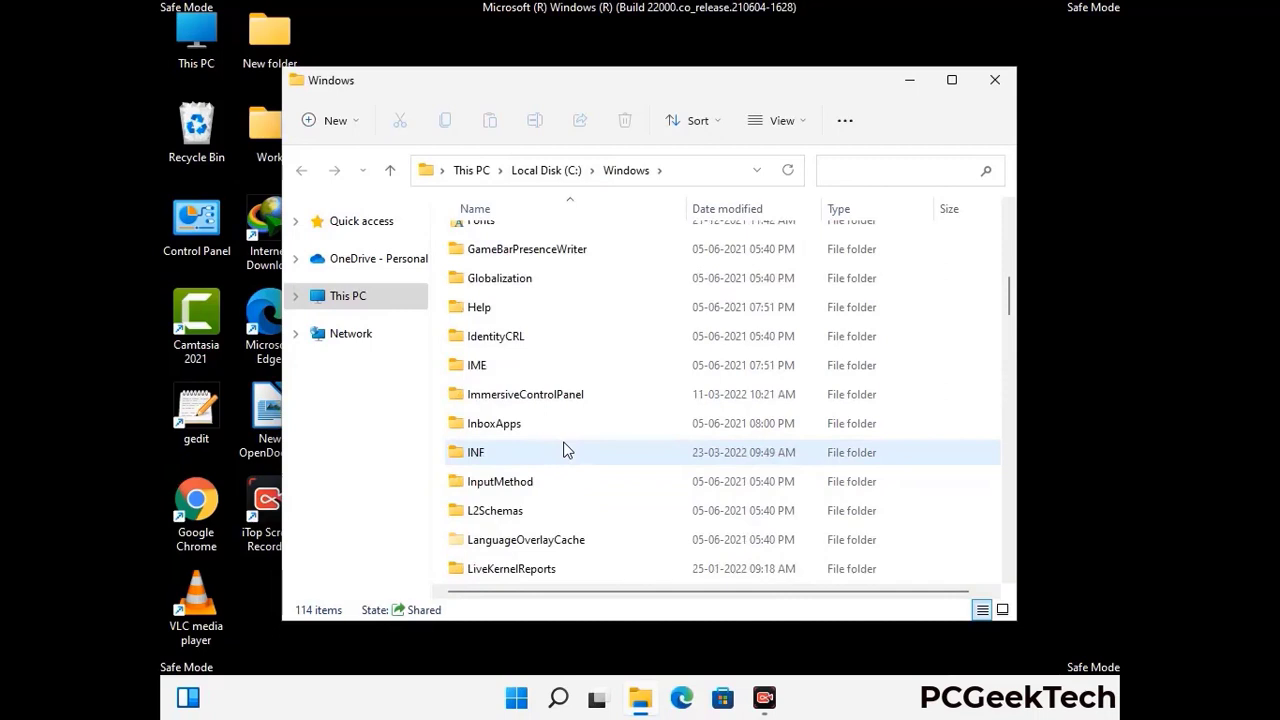
scroll(563, 450, "down", 4)
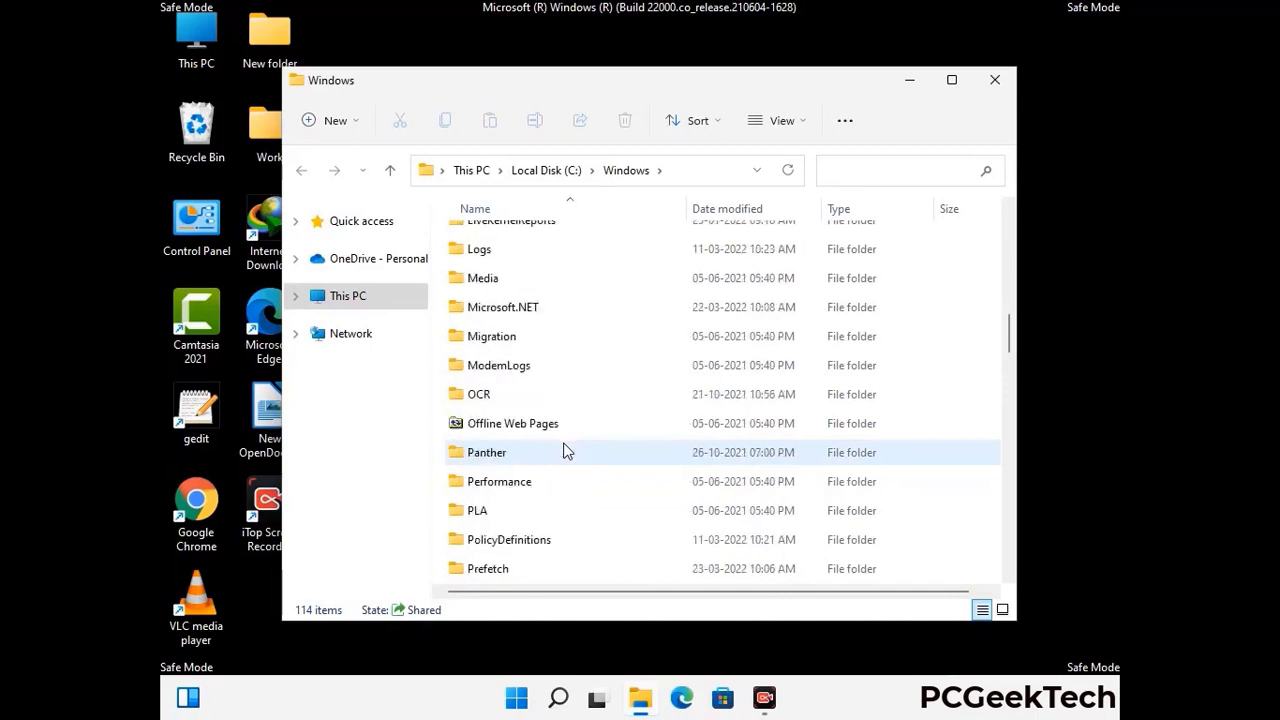
scroll(563, 452, "down", 6)
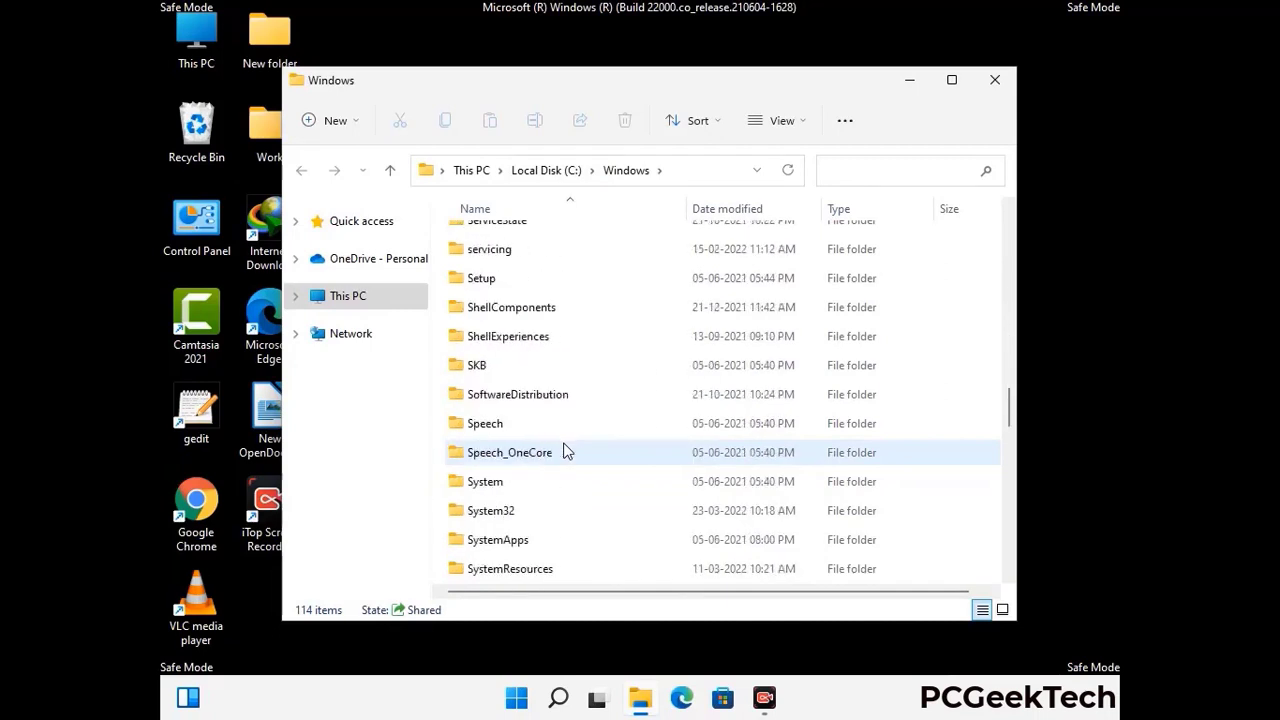
scroll(563, 452, "down", 7)
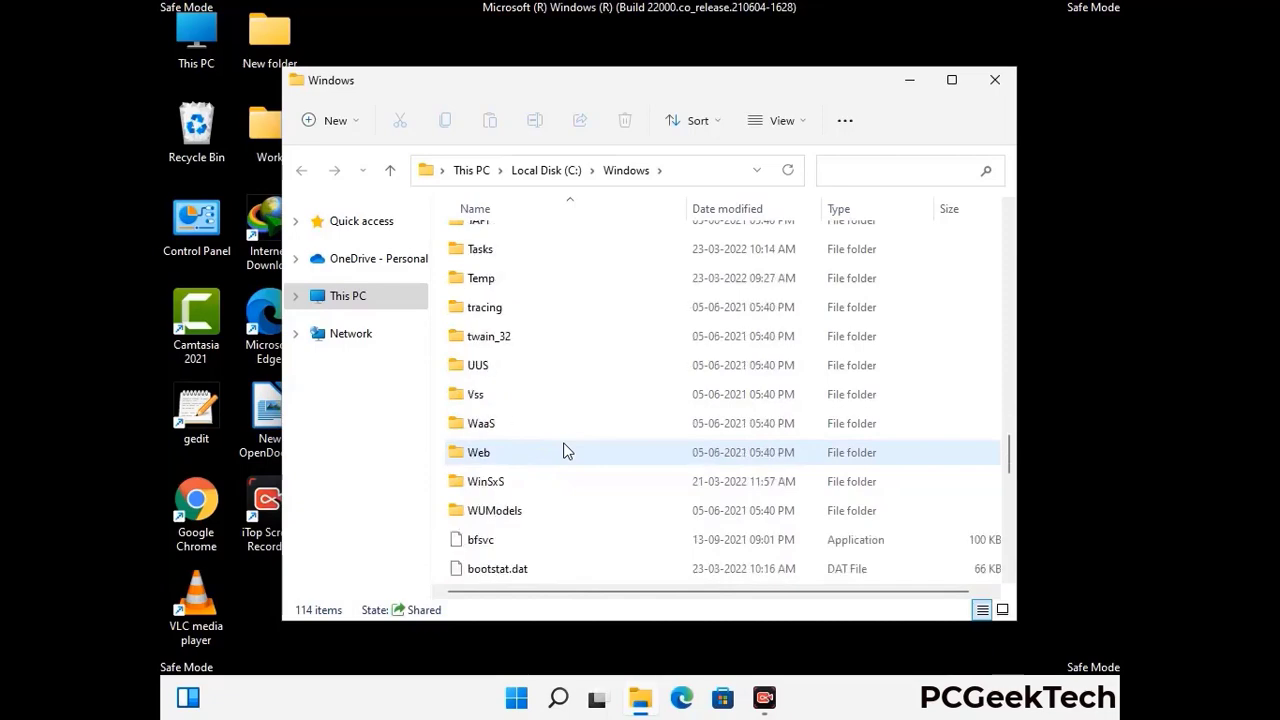
scroll(563, 452, "down", 8)
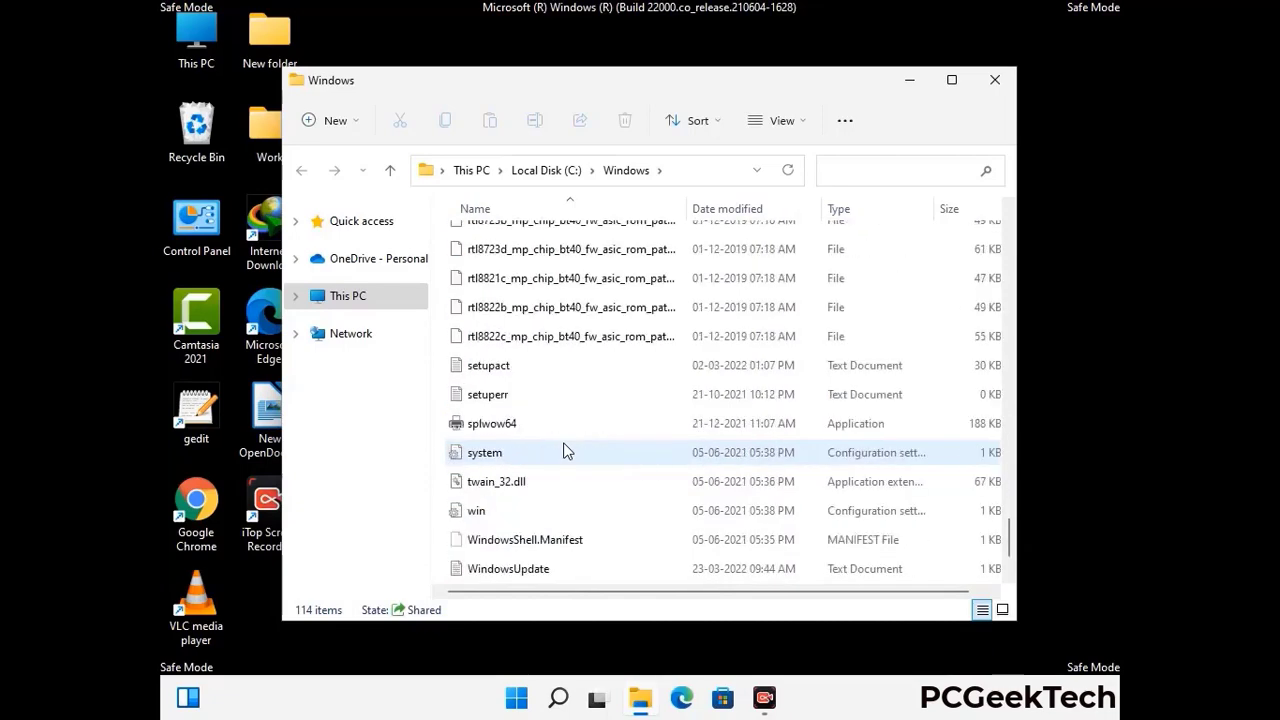
scroll(563, 452, "up", 12)
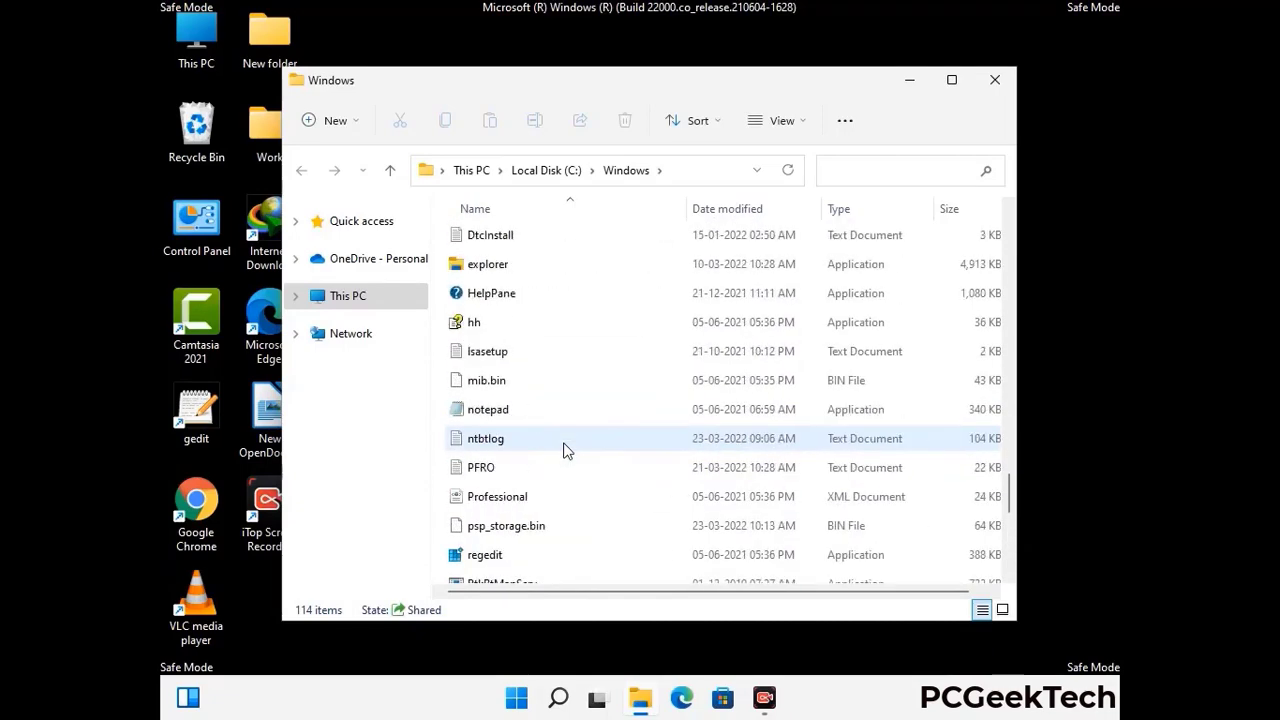
scroll(563, 450, "up", 3)
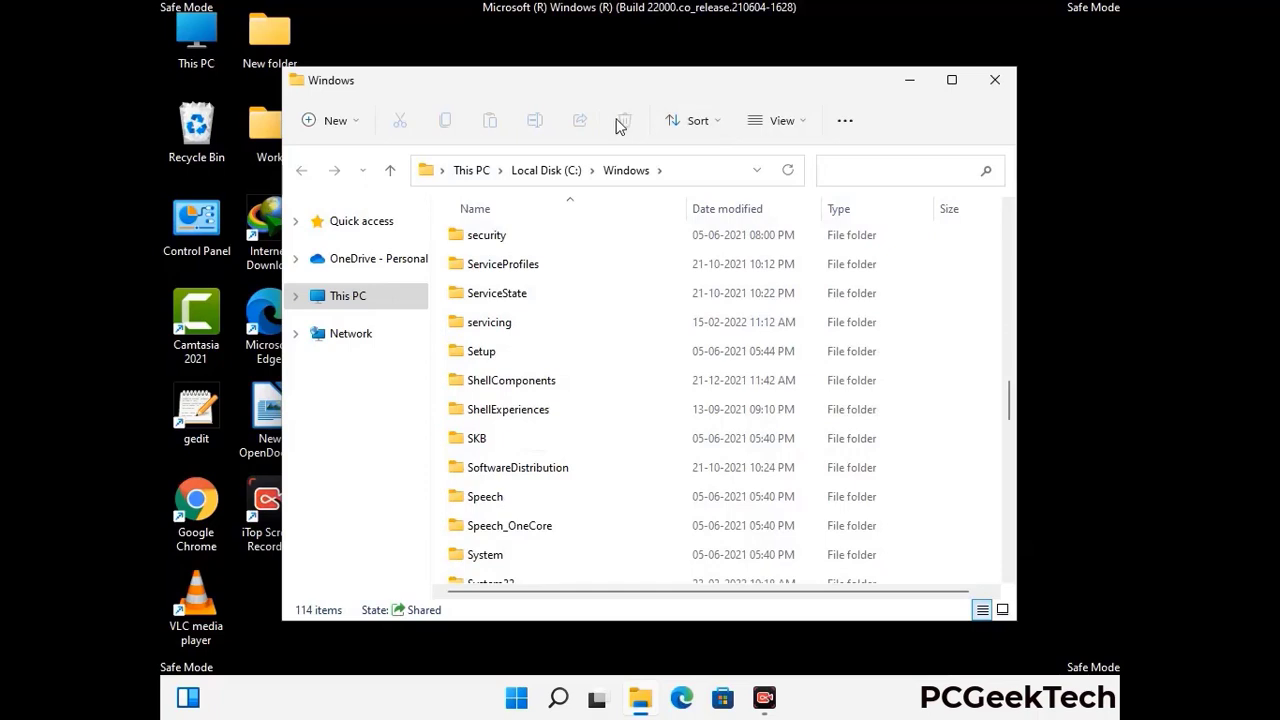
left_click(998, 80)
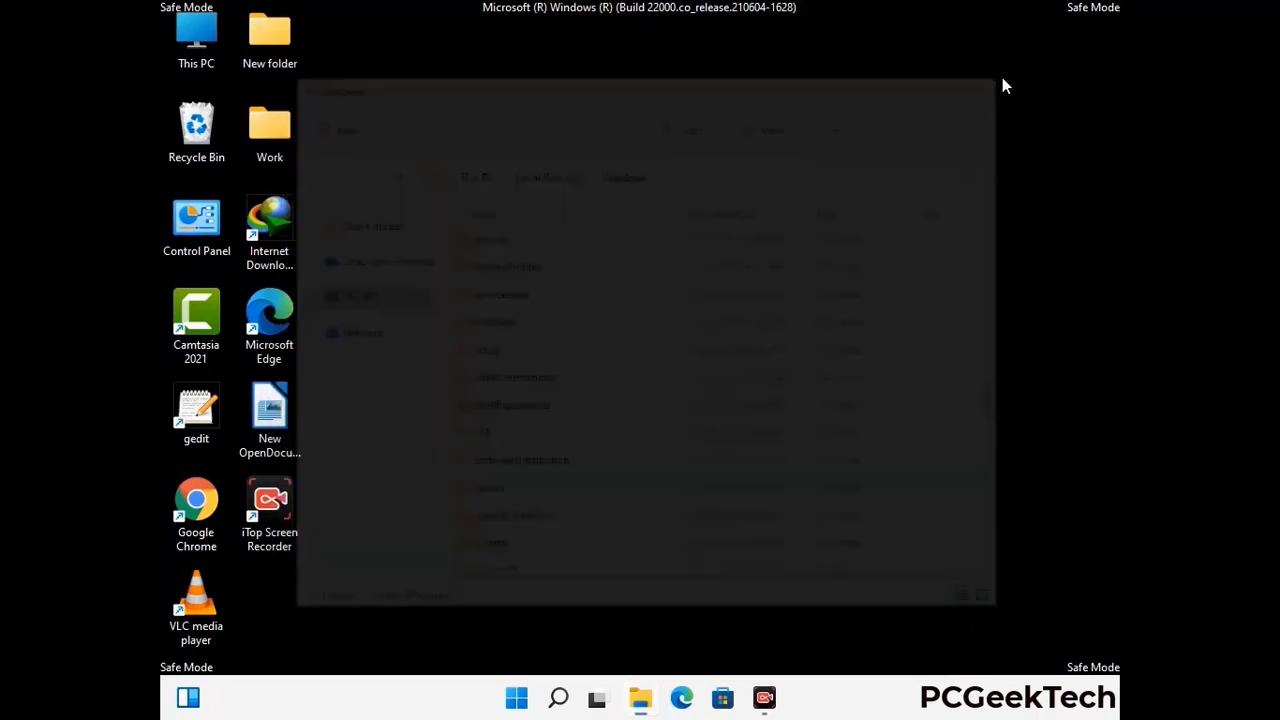
Step: Open the user's Temp folder by running %temp%
key("super+r")
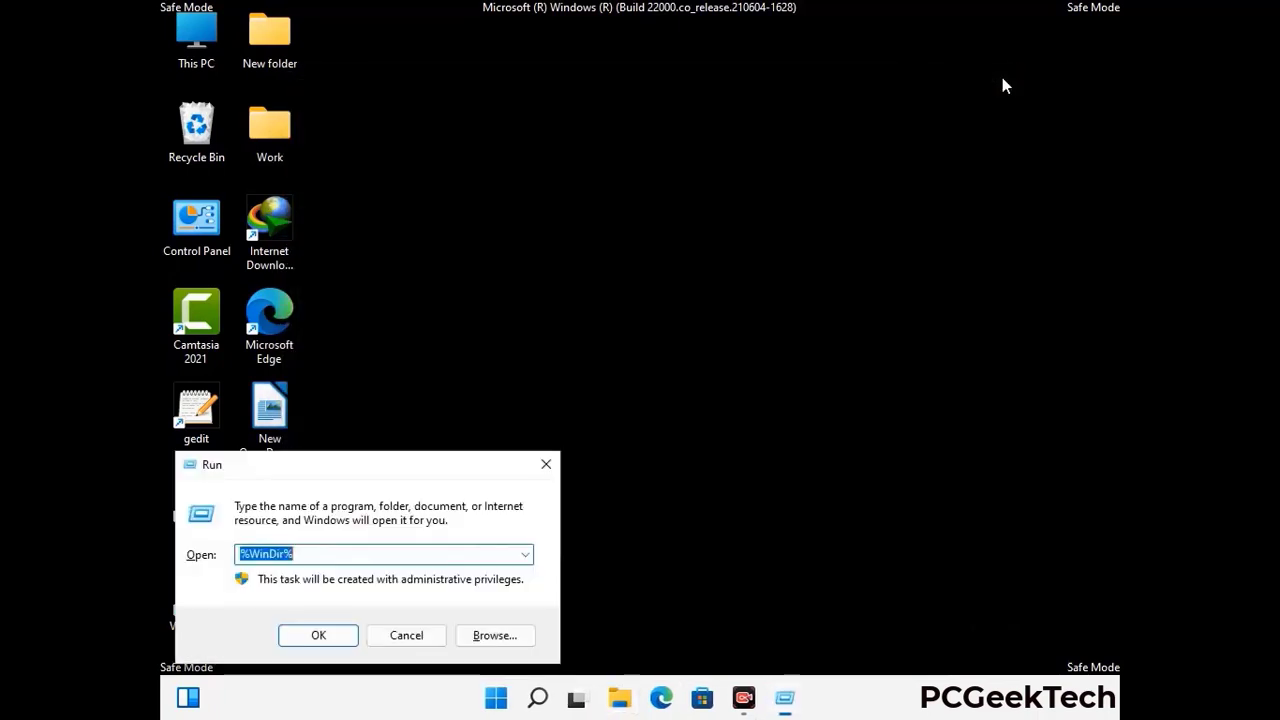
left_click_drag(423, 471, 726, 171)
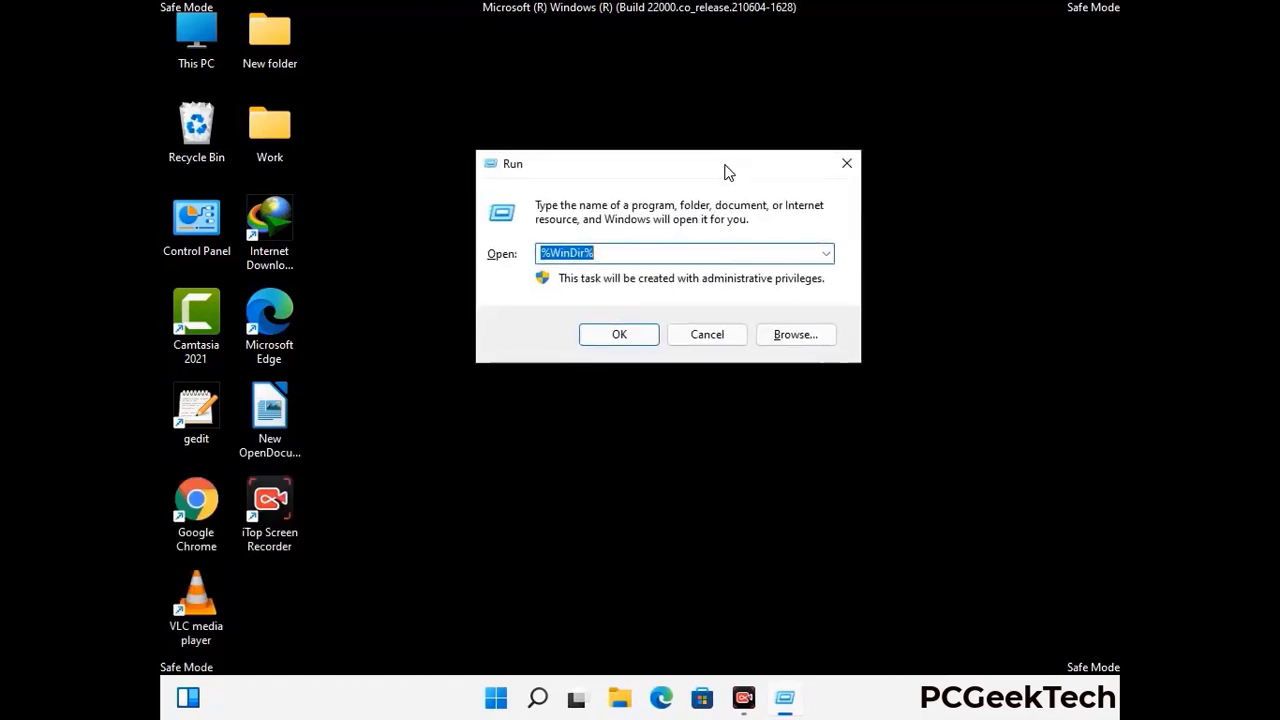
type("%temp%")
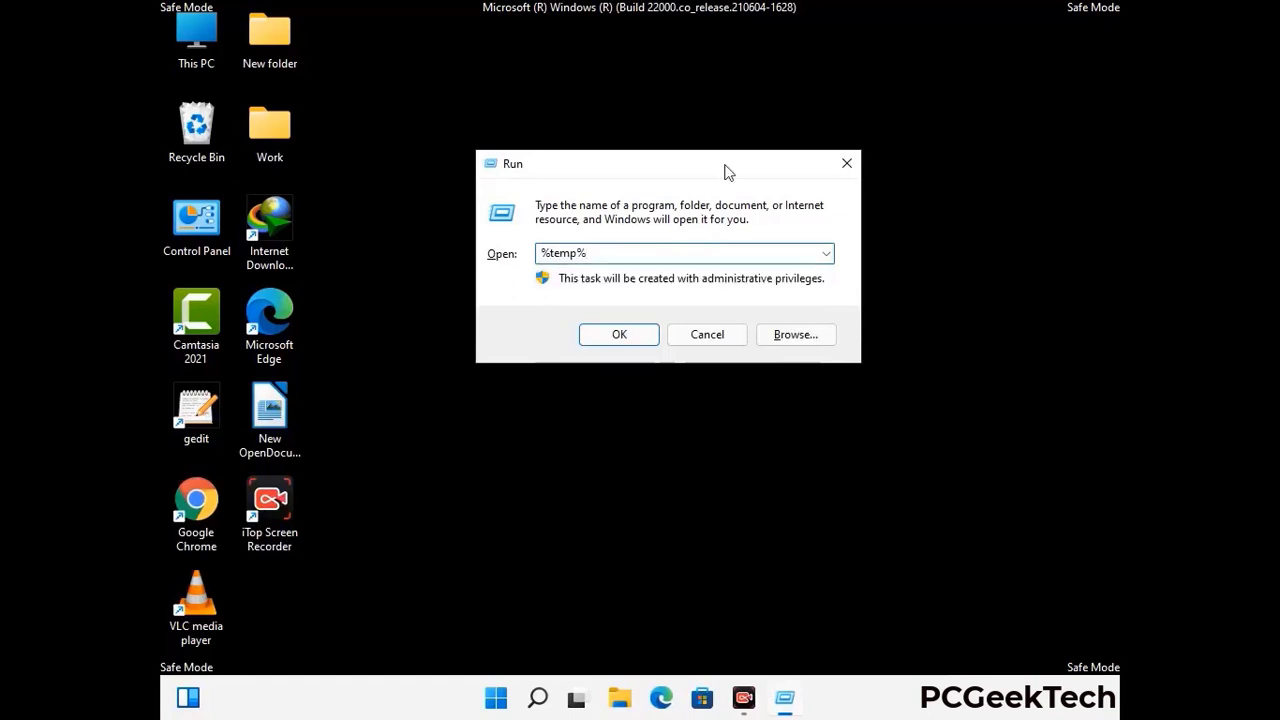
left_click(641, 334)
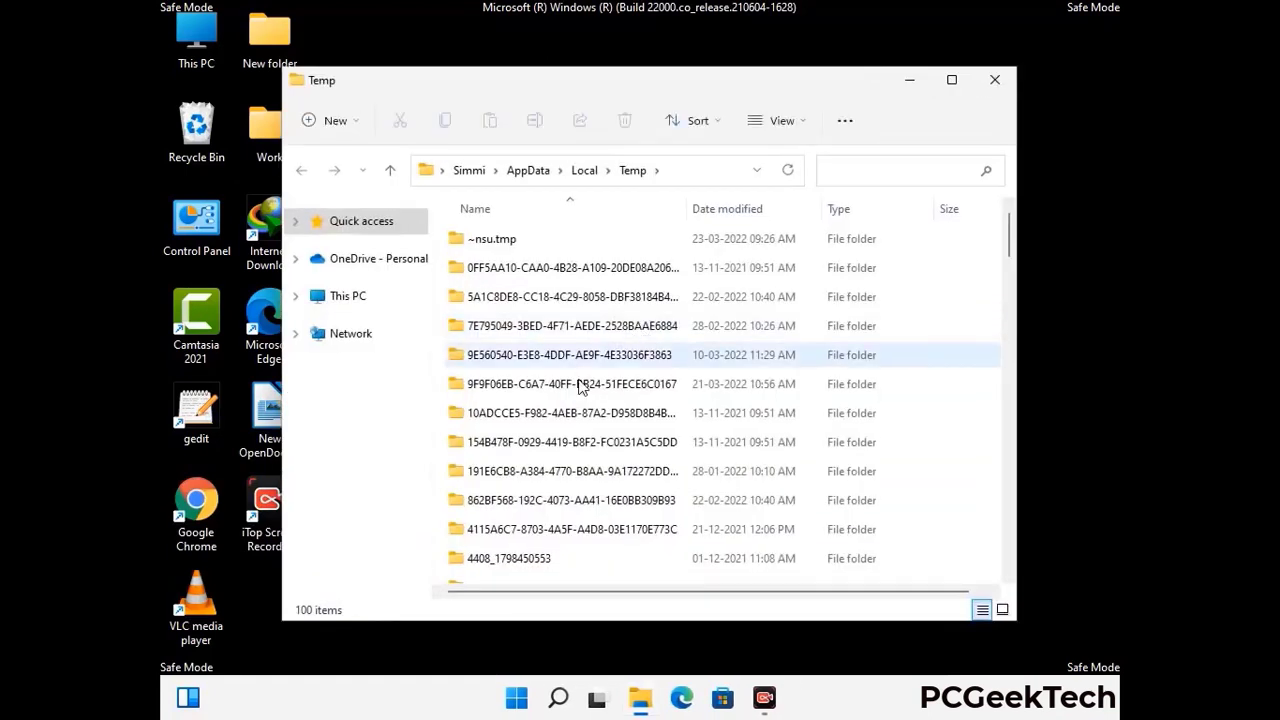
Step: Delete all 100 items in AppData\Local\Temp and close the window
left_click(578, 382)
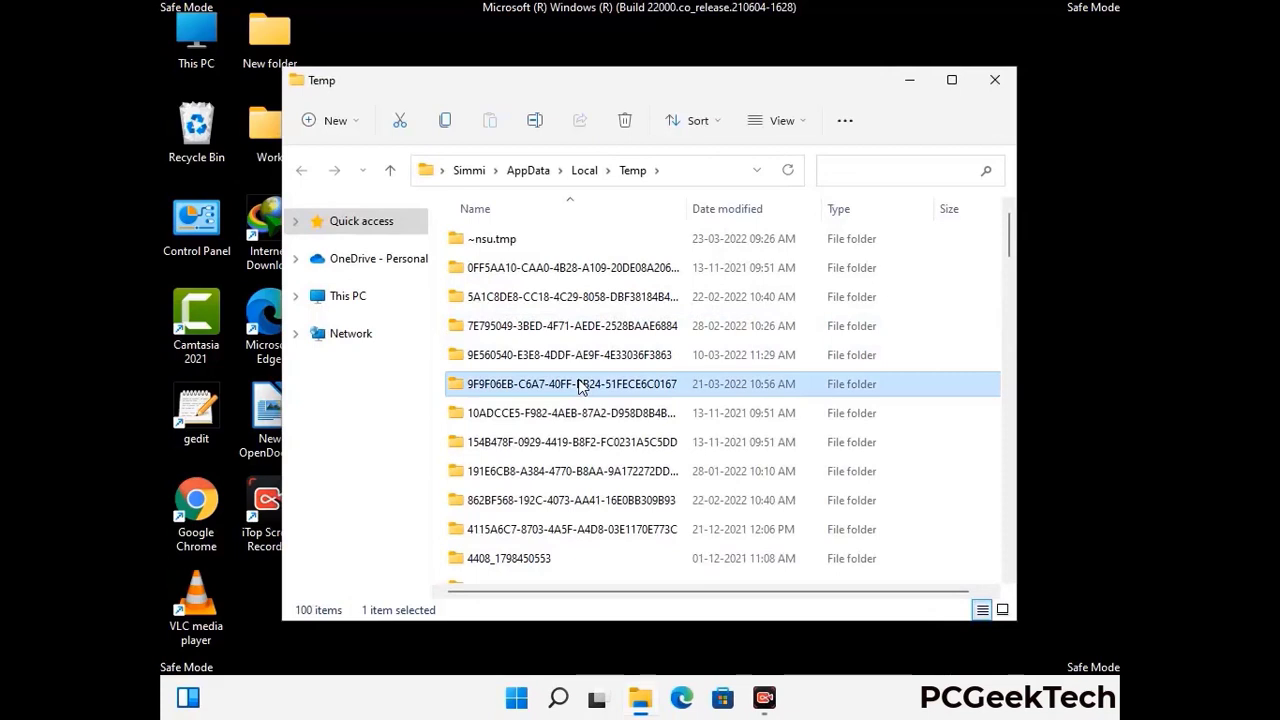
key("ctrl+a")
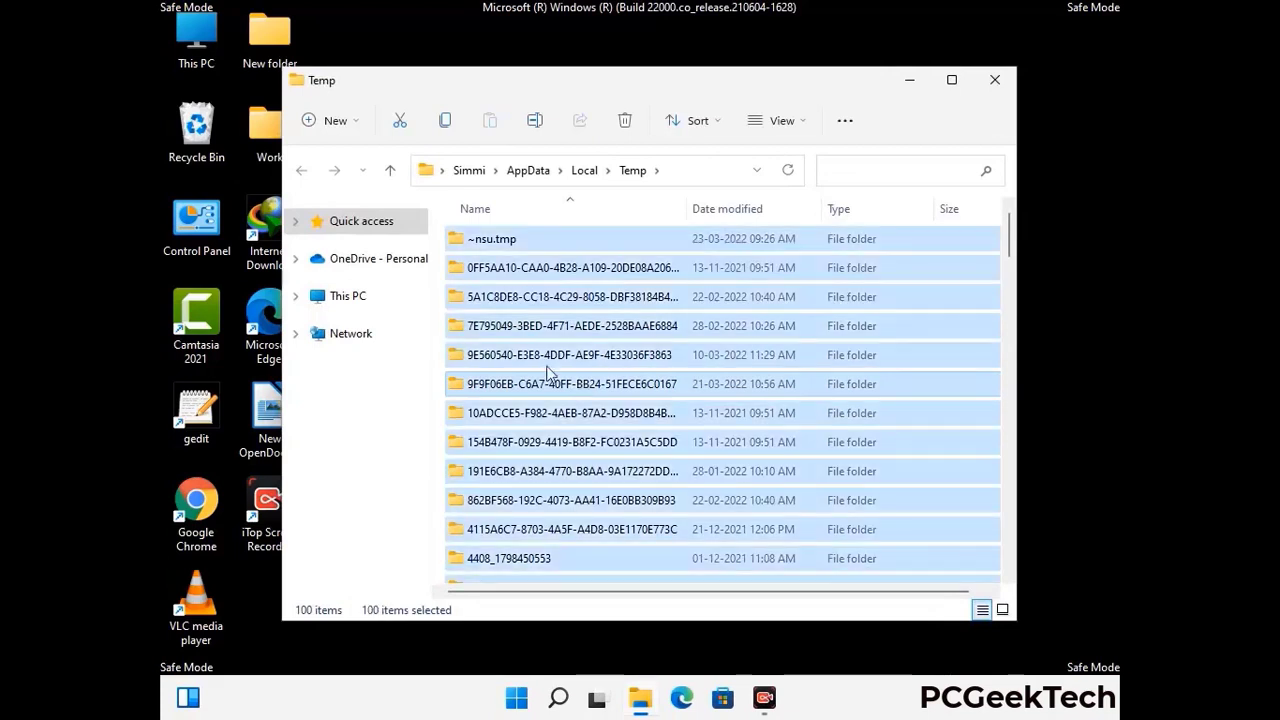
left_click(627, 121)
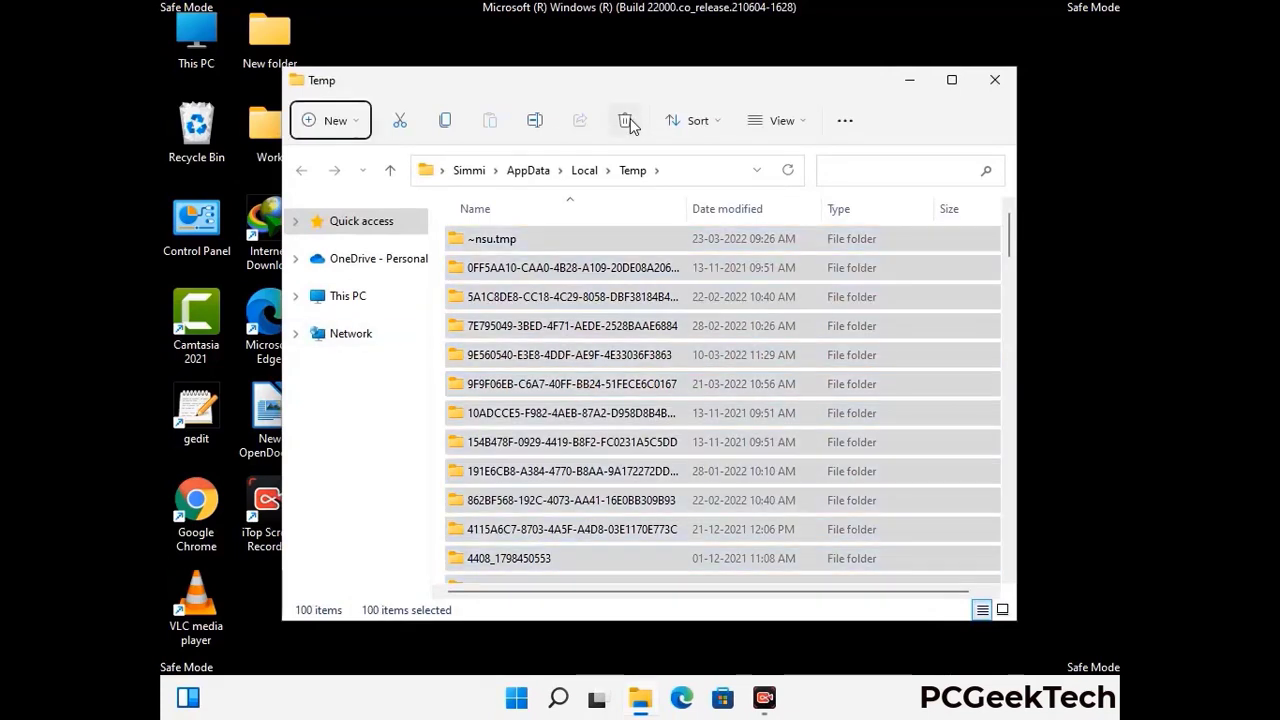
left_click(995, 79)
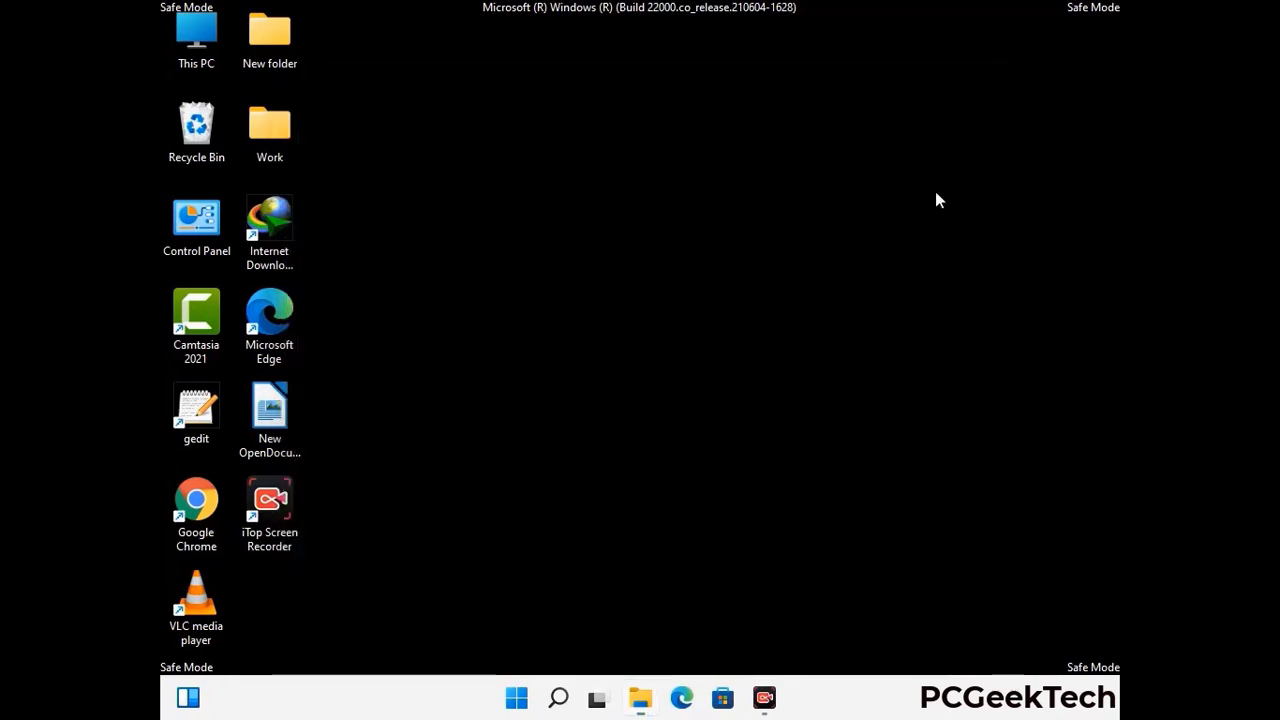
Step: Open C:\Windows\Temp by running temp
key("super+r")
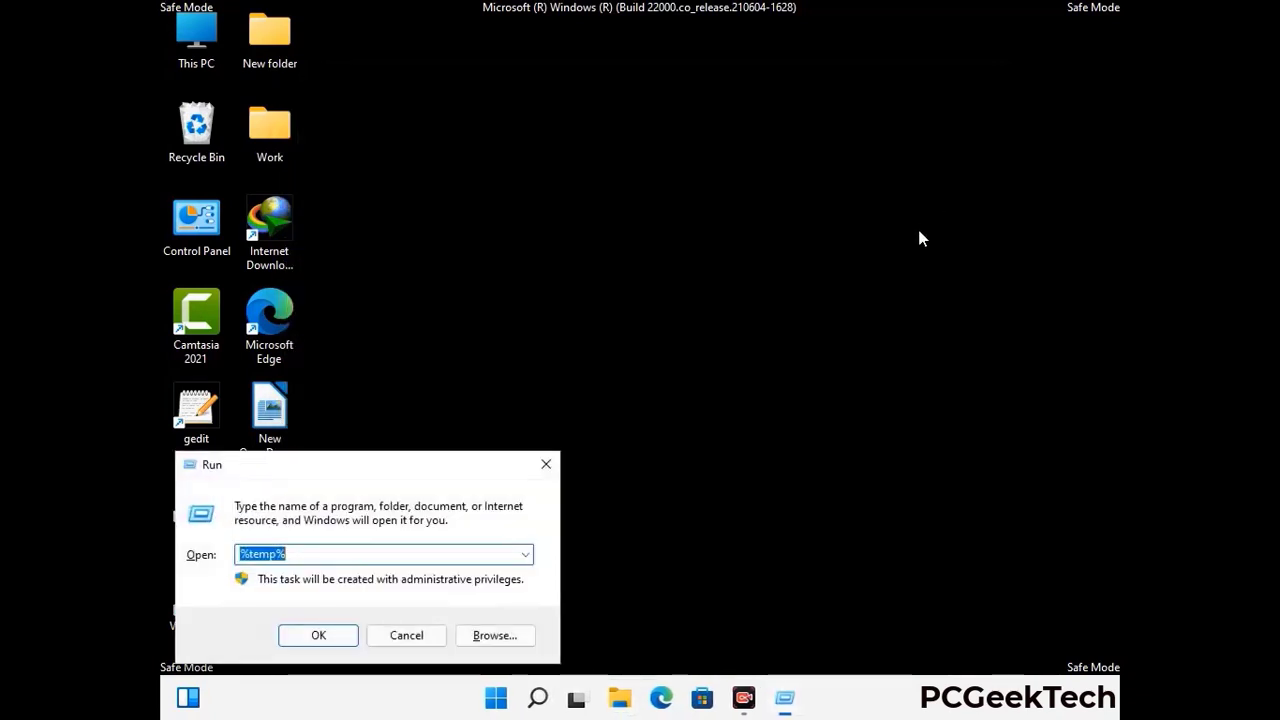
left_click_drag(435, 463, 730, 186)
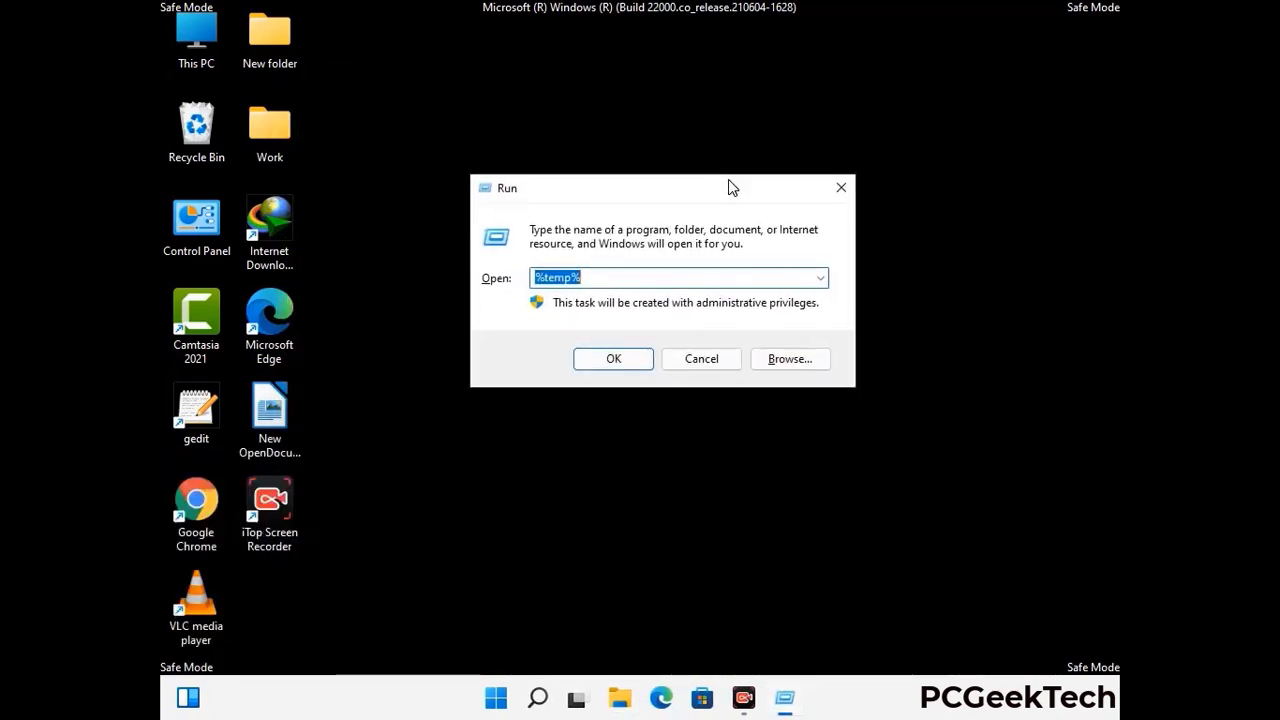
type("temp")
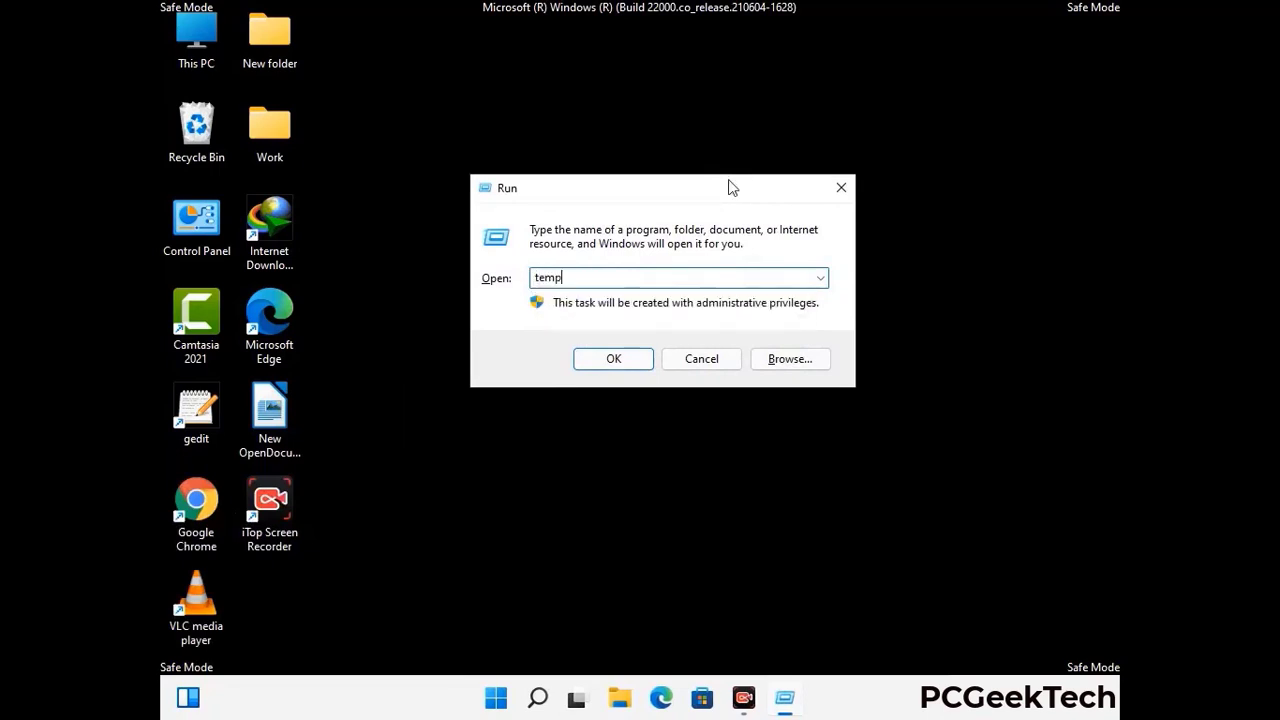
key("Return")
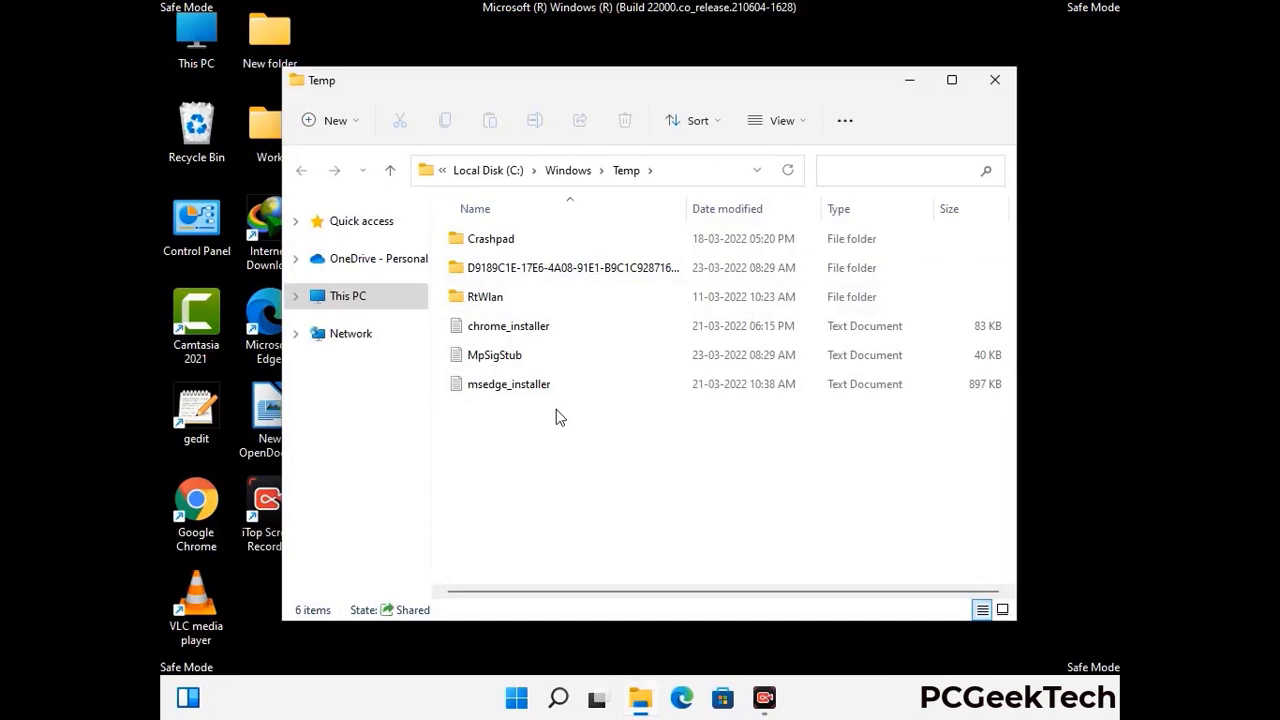
Step: Delete all six items in C:\Windows\Temp and close the window
key("ctrl+a")
key("Tab")
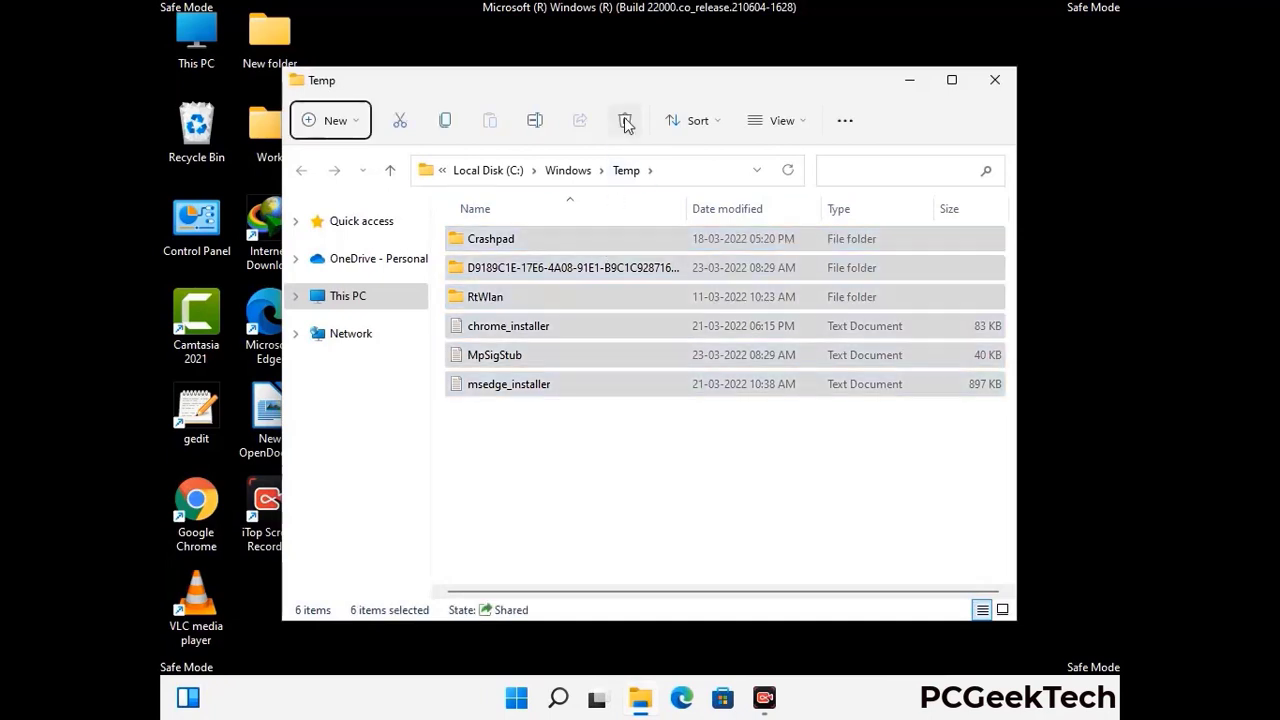
left_click(625, 120)
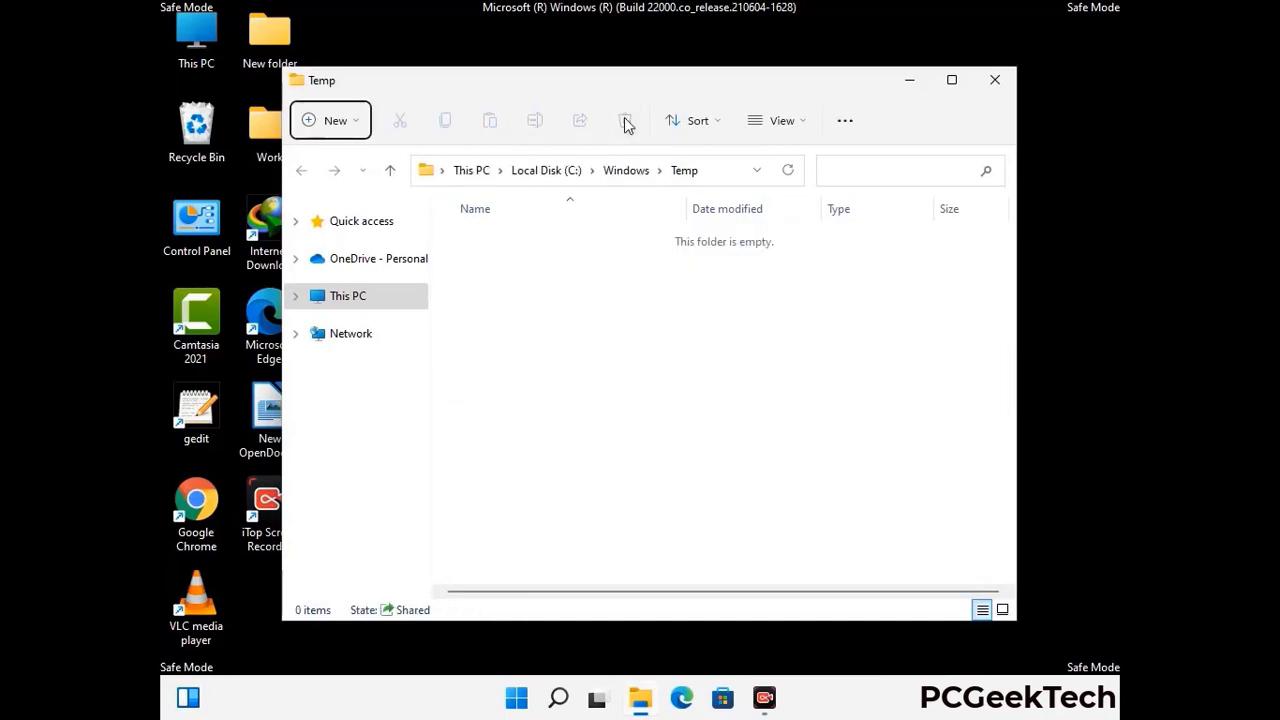
left_click(995, 82)
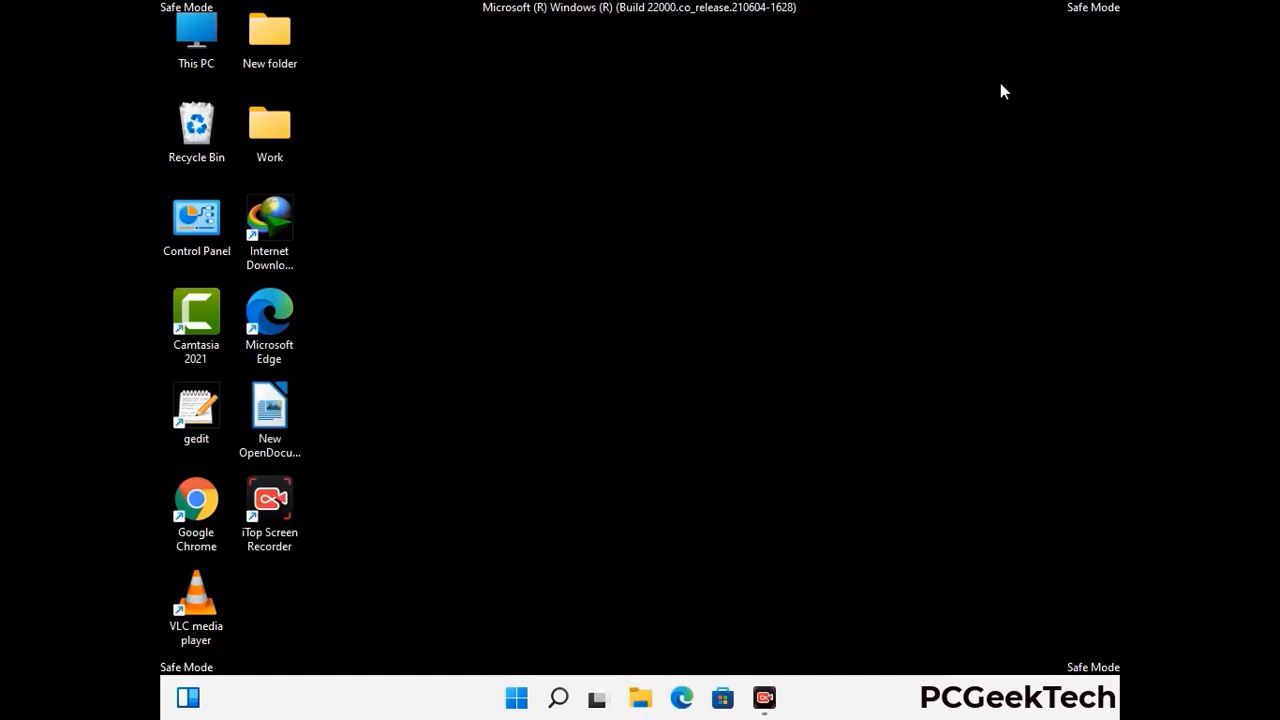
Step: Launch Registry Editor by running regedit from the Run box
key("super+r")
left_click_drag(390, 461, 667, 160)
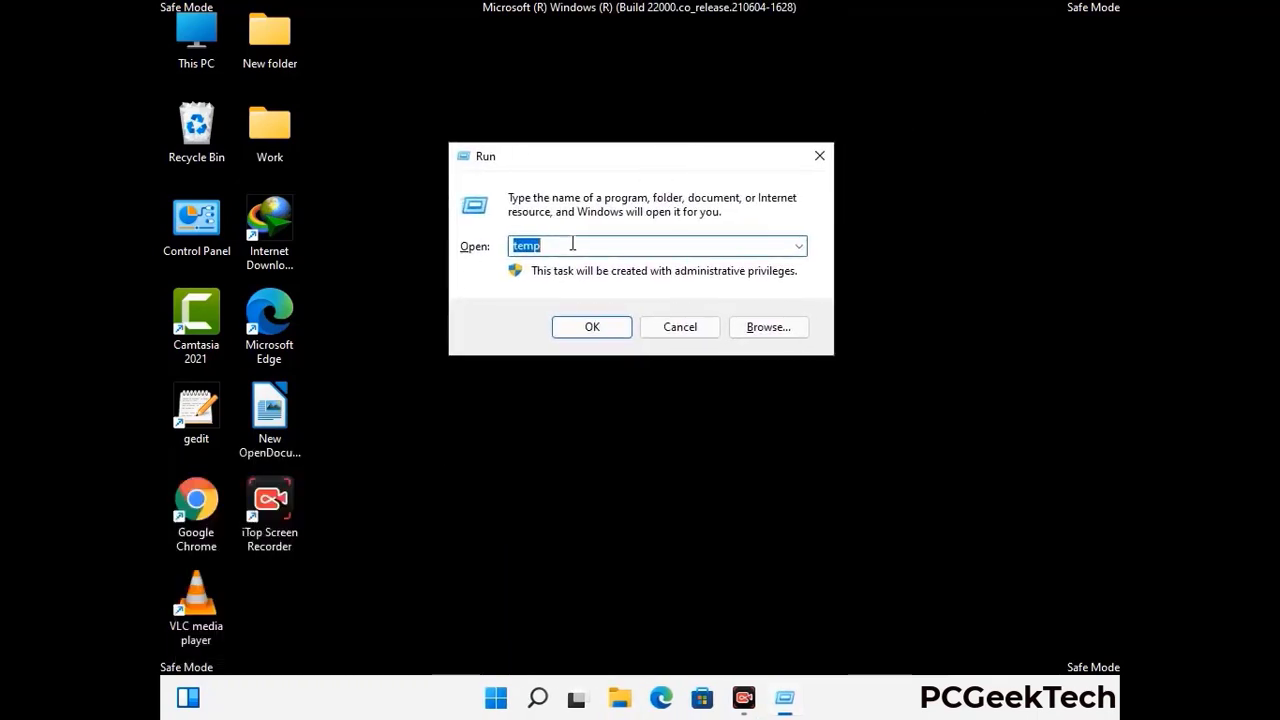
type("regedit")
key("Return")
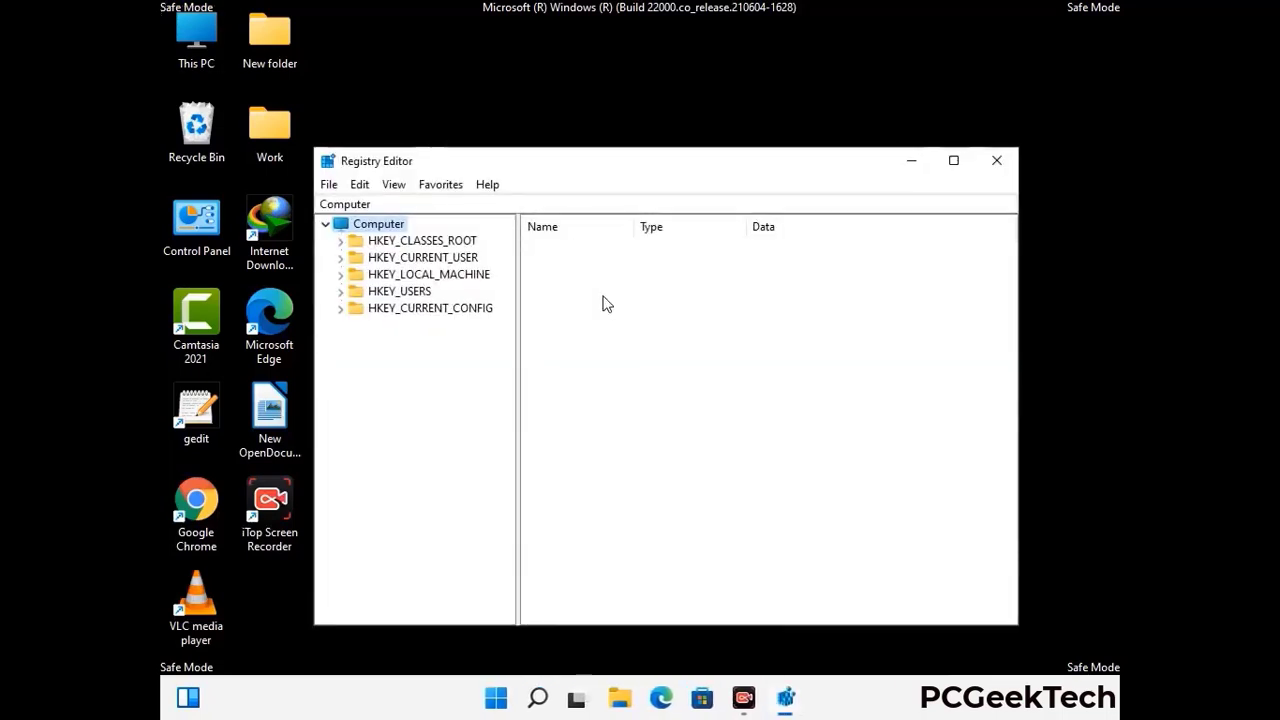
Step: Expand HKEY_CURRENT_USER down through Software to the Microsoft key
left_click(429, 274)
left_click(340, 257)
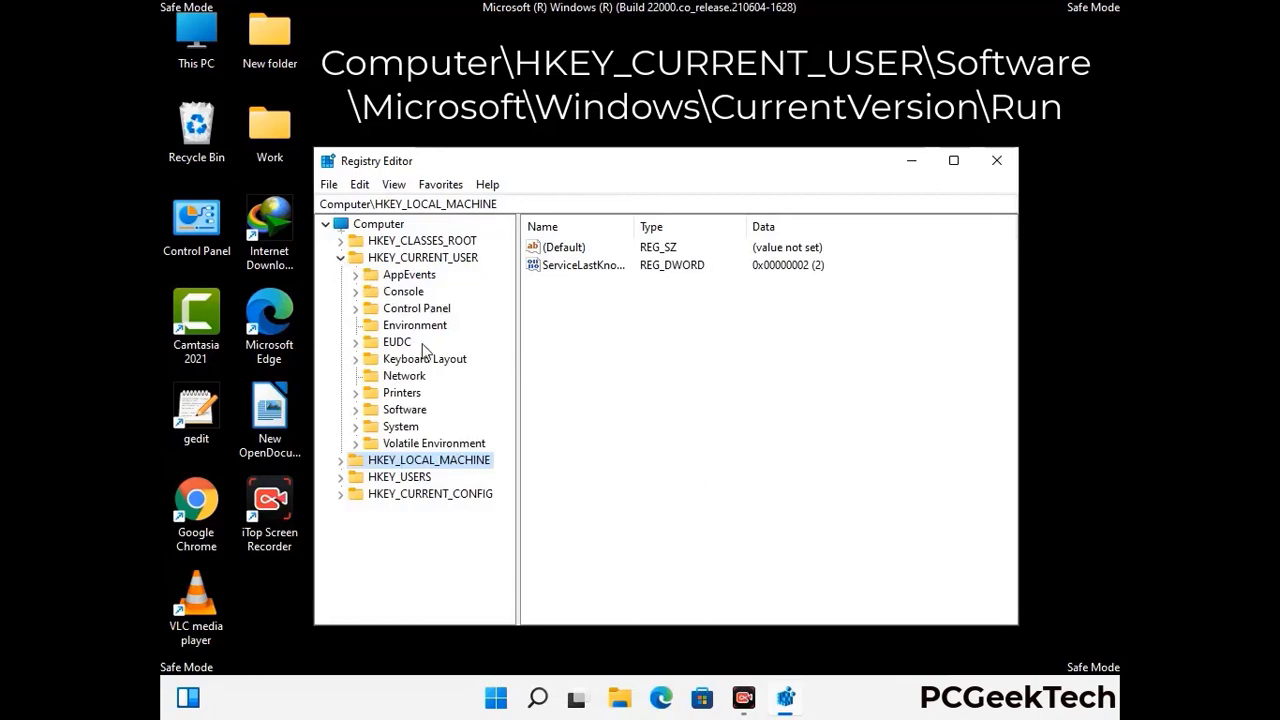
left_click(400, 412)
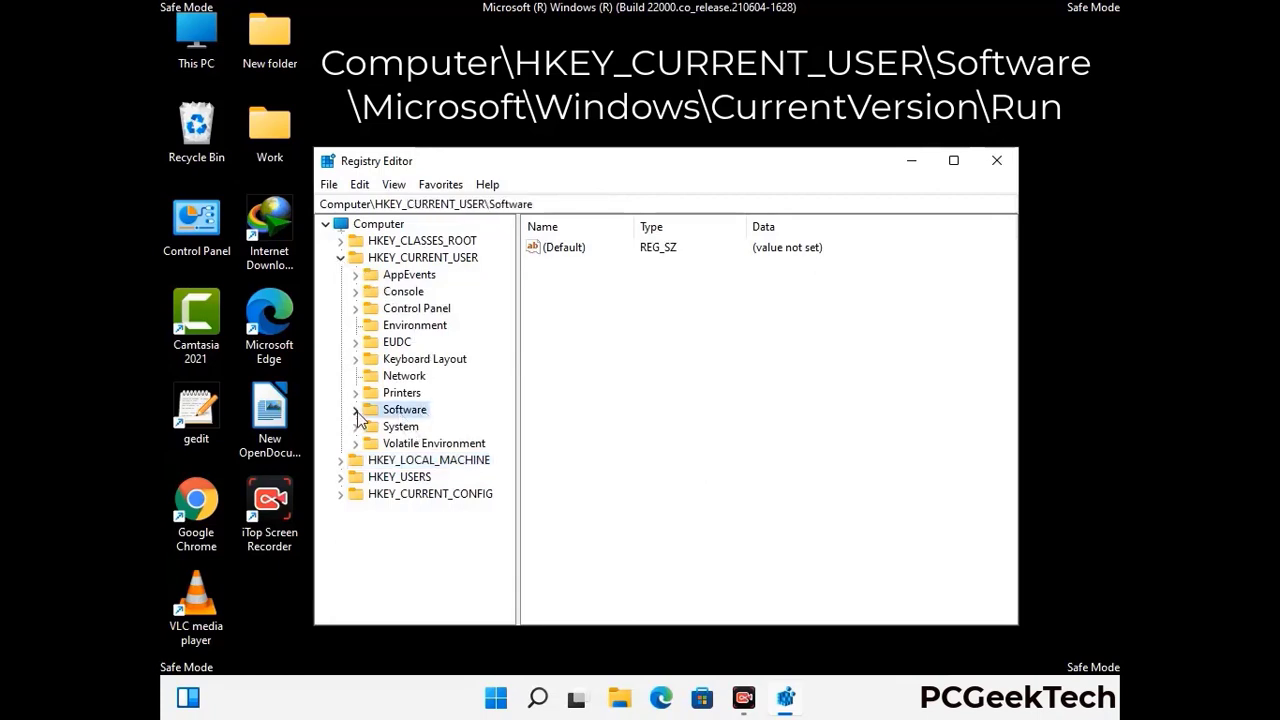
left_click(353, 411)
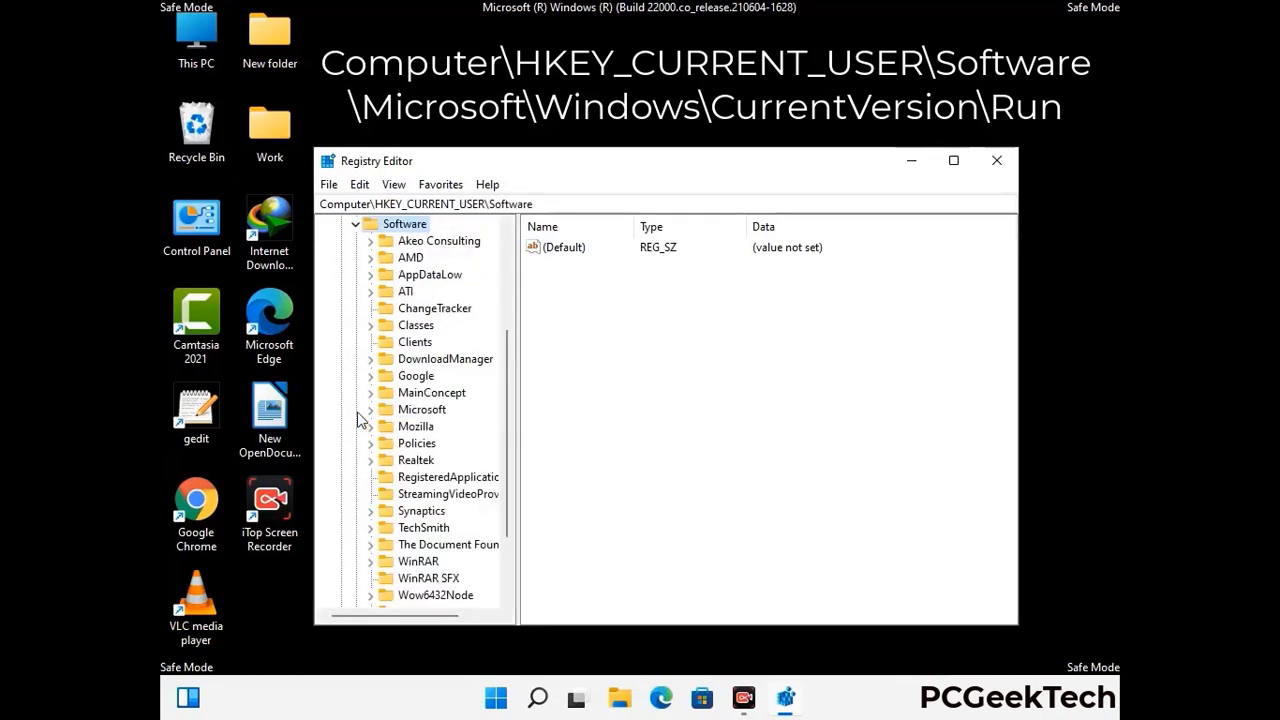
double_click(418, 410)
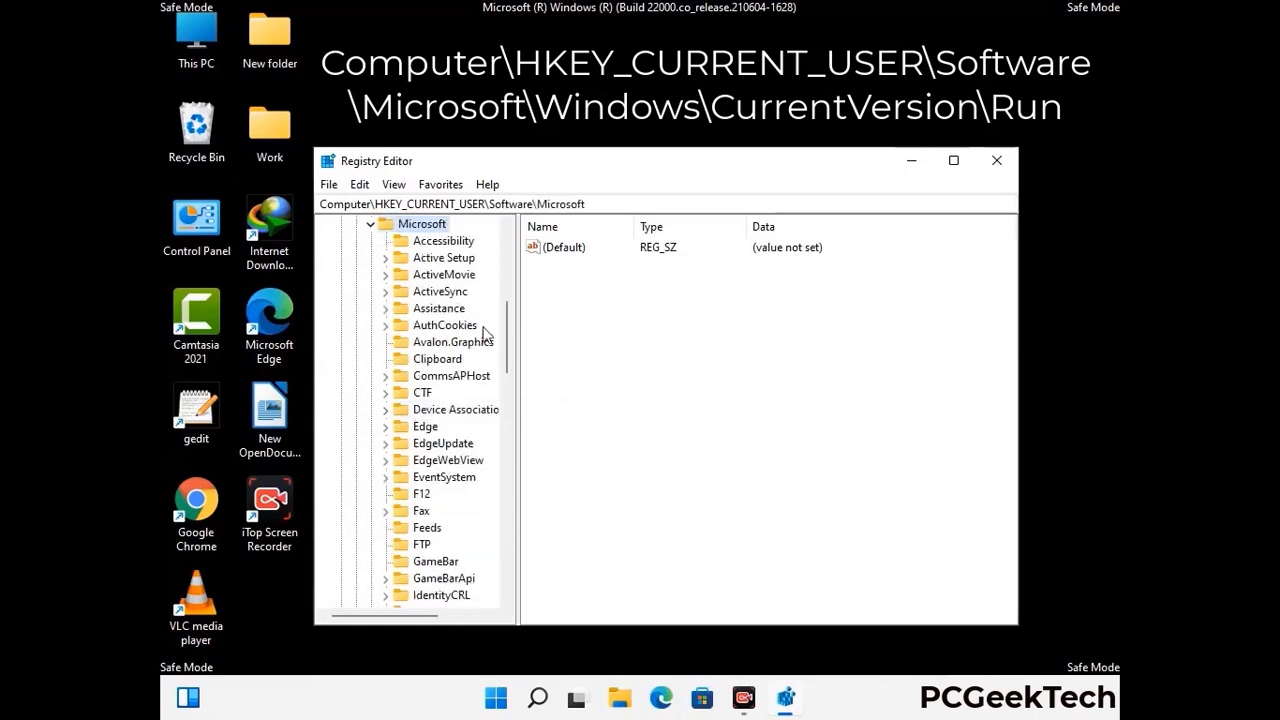
scroll(462, 438, "down", 2)
scroll(462, 438, "down", 2)
scroll(462, 438, "down", 1)
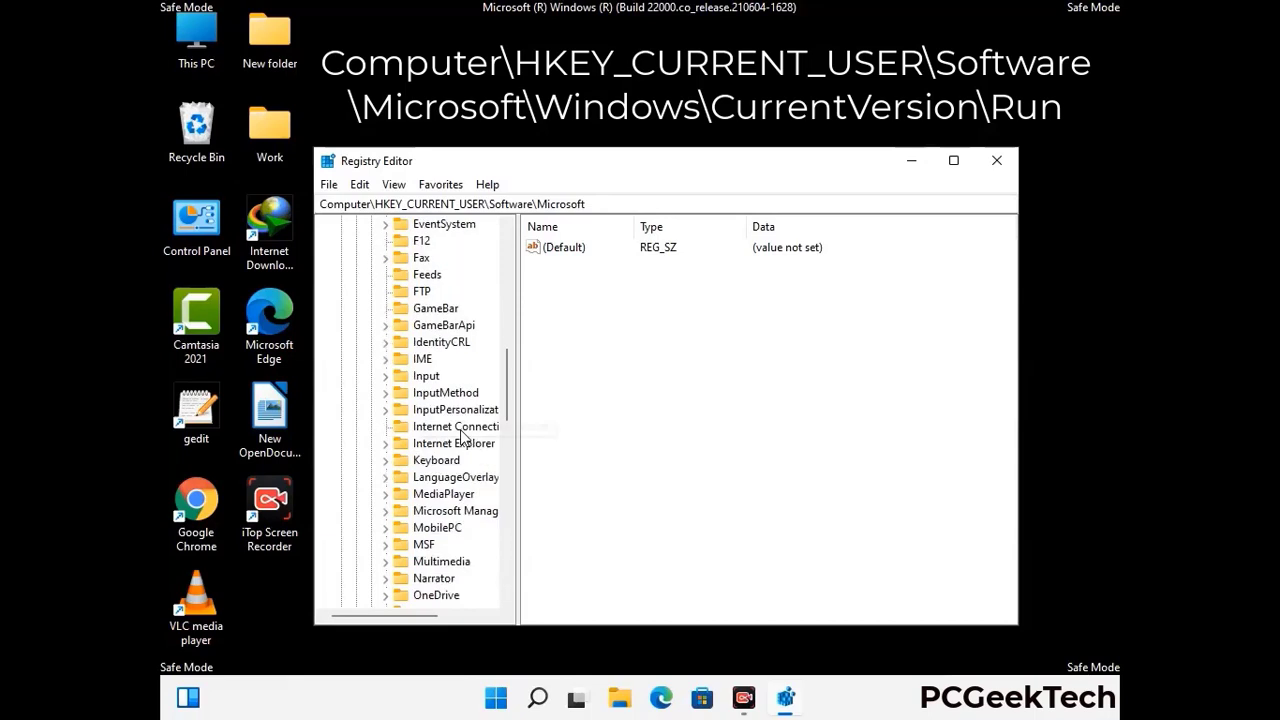
scroll(462, 438, "down", 2)
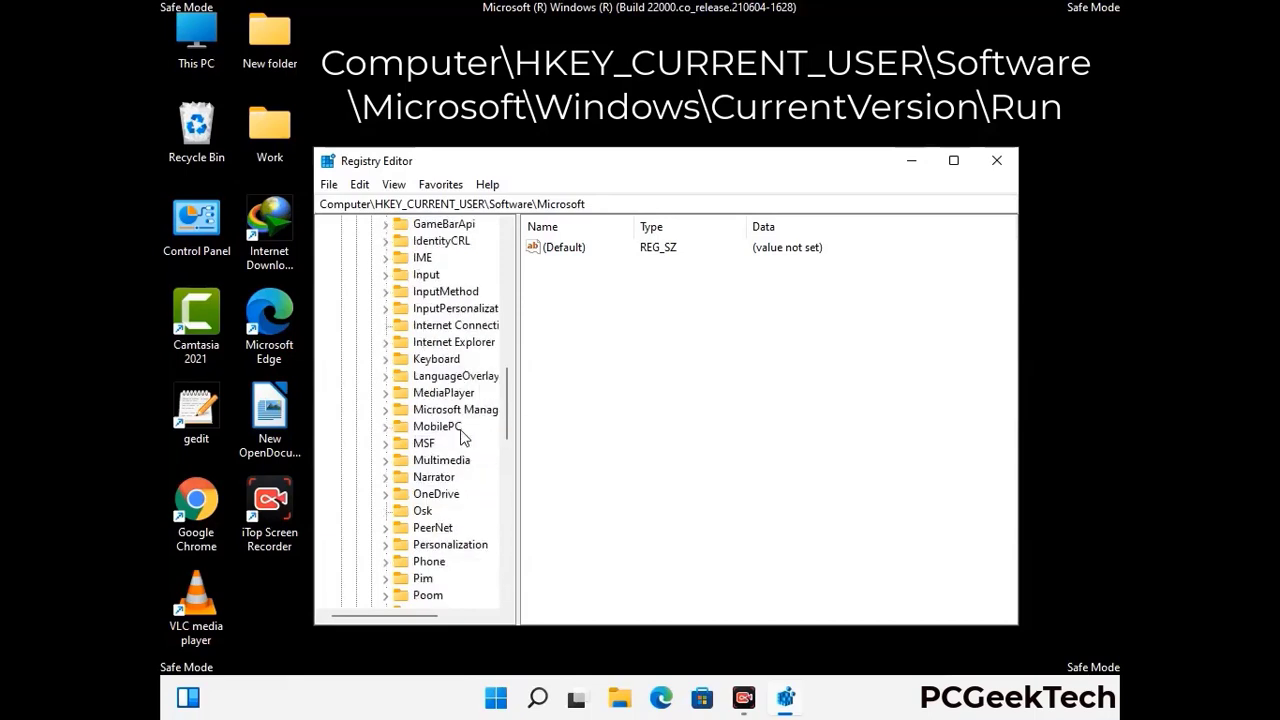
scroll(462, 438, "down", 7)
scroll(462, 438, "down", 3)
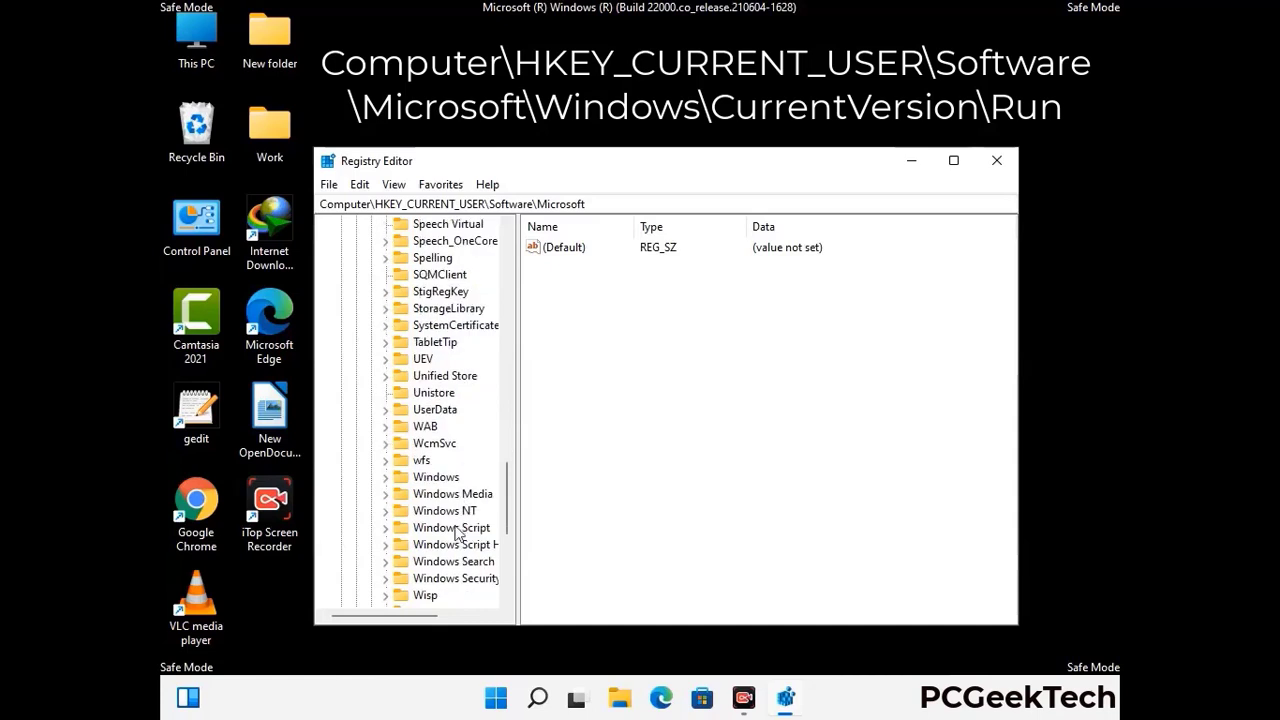
Step: Drill into Windows > CurrentVersion and select the Run key to show its startup values
double_click(448, 478)
scroll(464, 468, "down", 1)
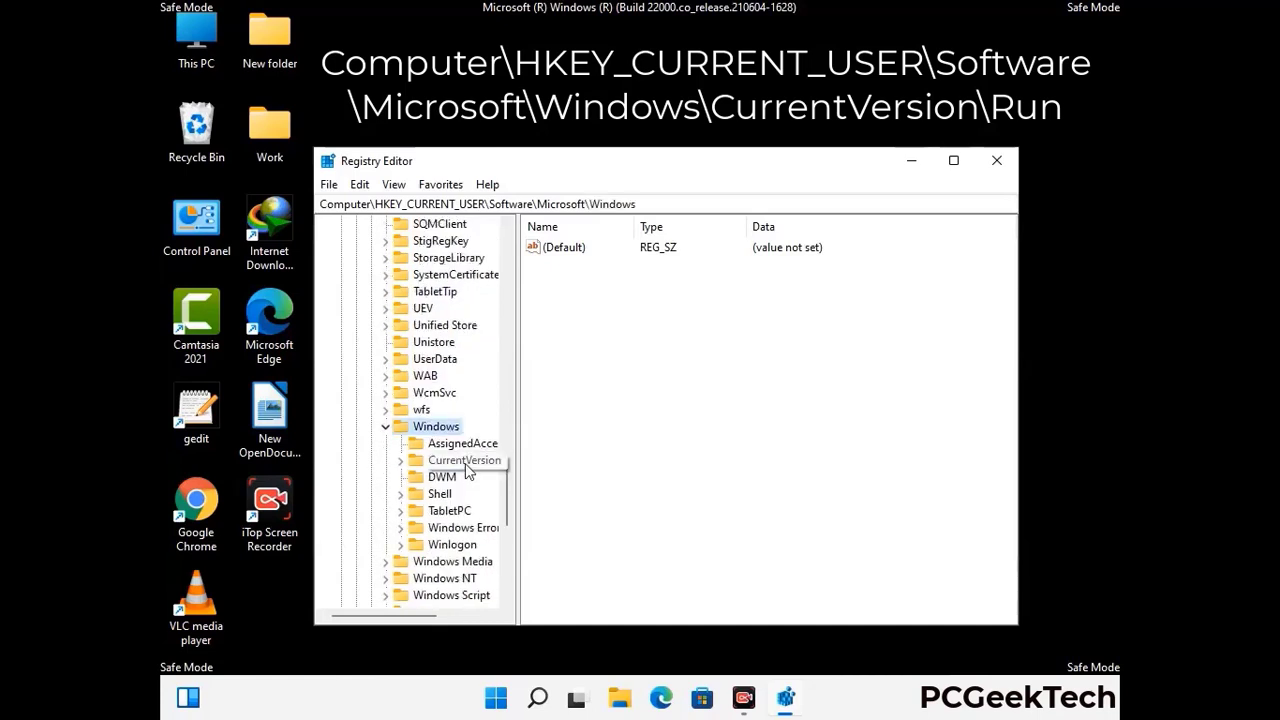
double_click(466, 466)
scroll(460, 440, "down", 5)
scroll(460, 432, "down", 4)
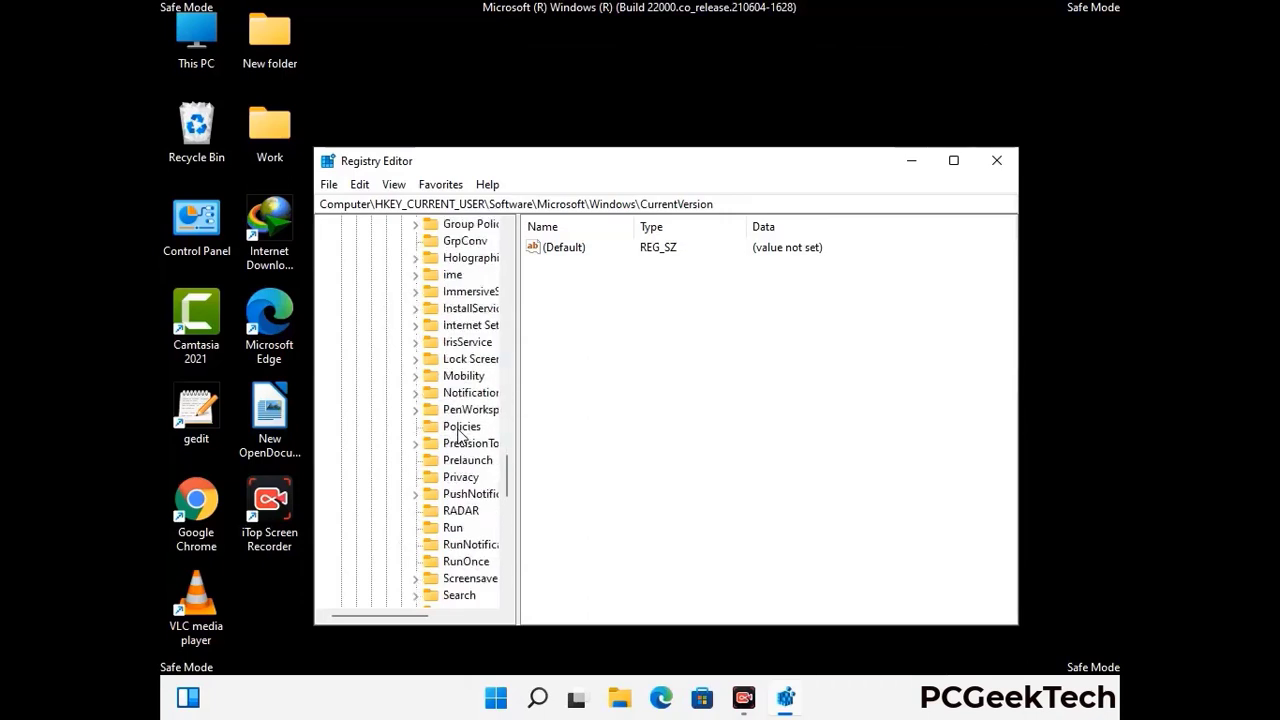
scroll(460, 436, "down", 1)
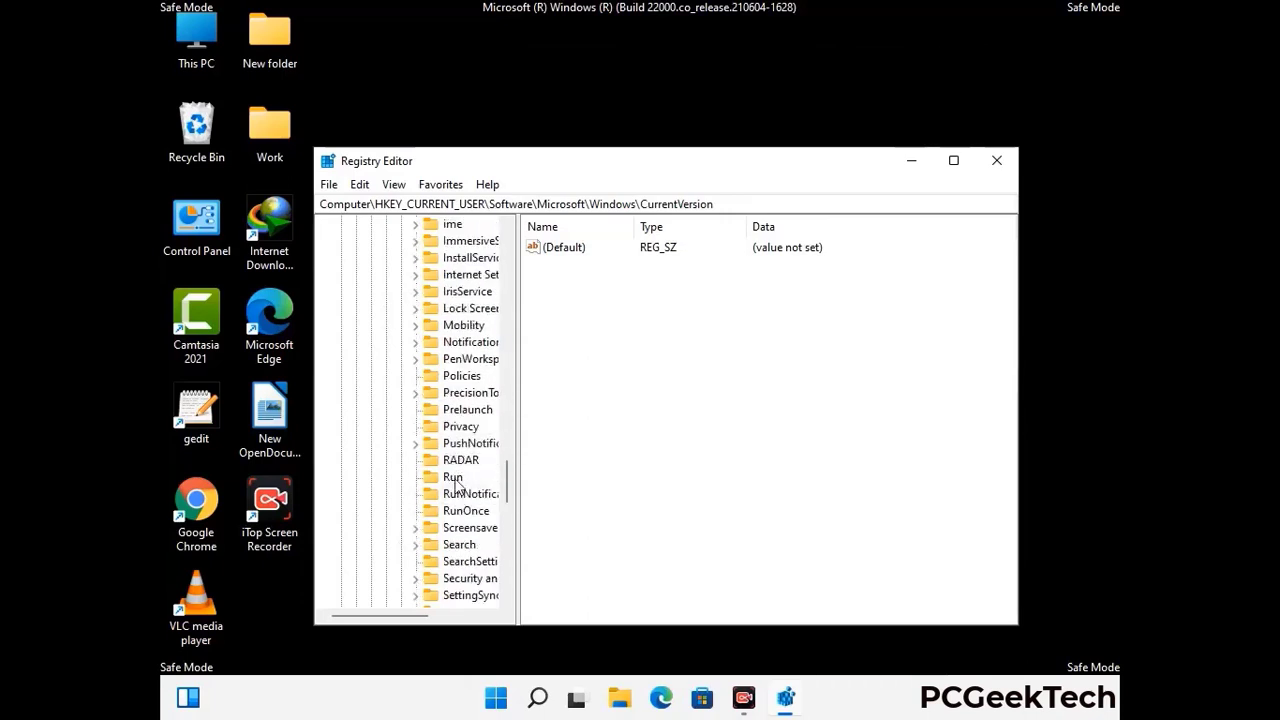
left_click(453, 478)
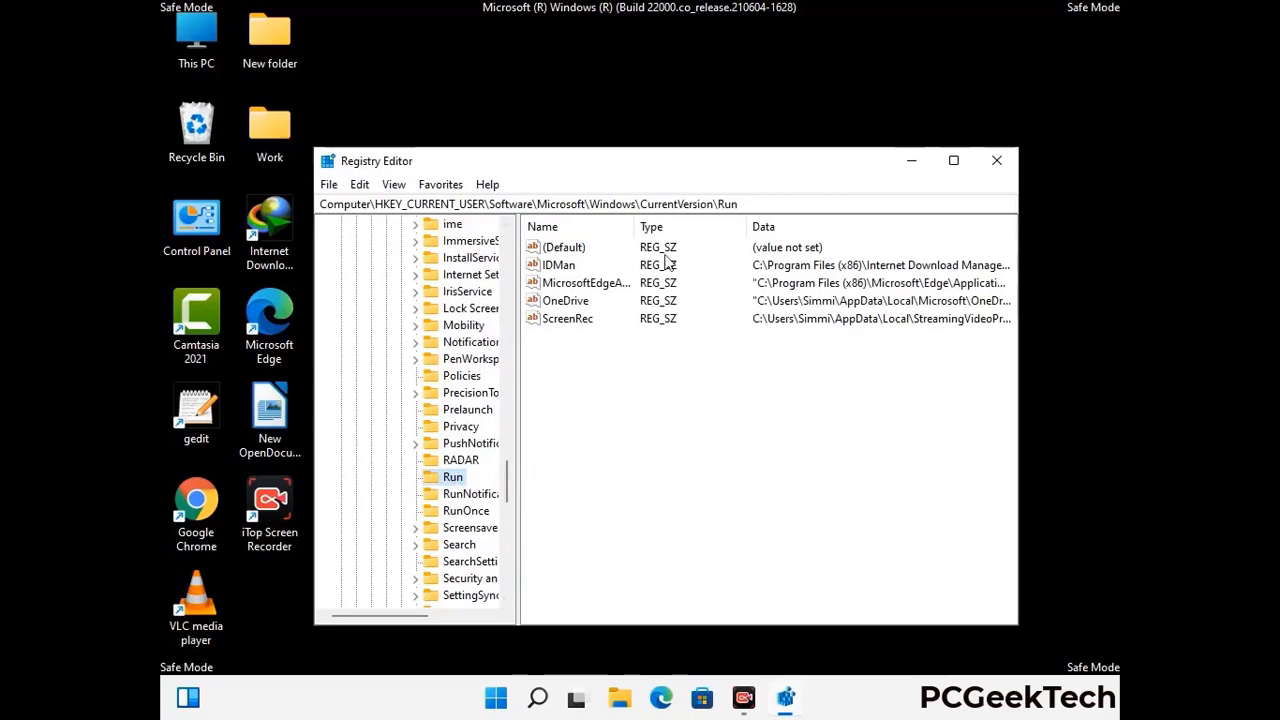
Step: Delete the ScreenRec value from the Run key and confirm the removal
left_click(566, 322)
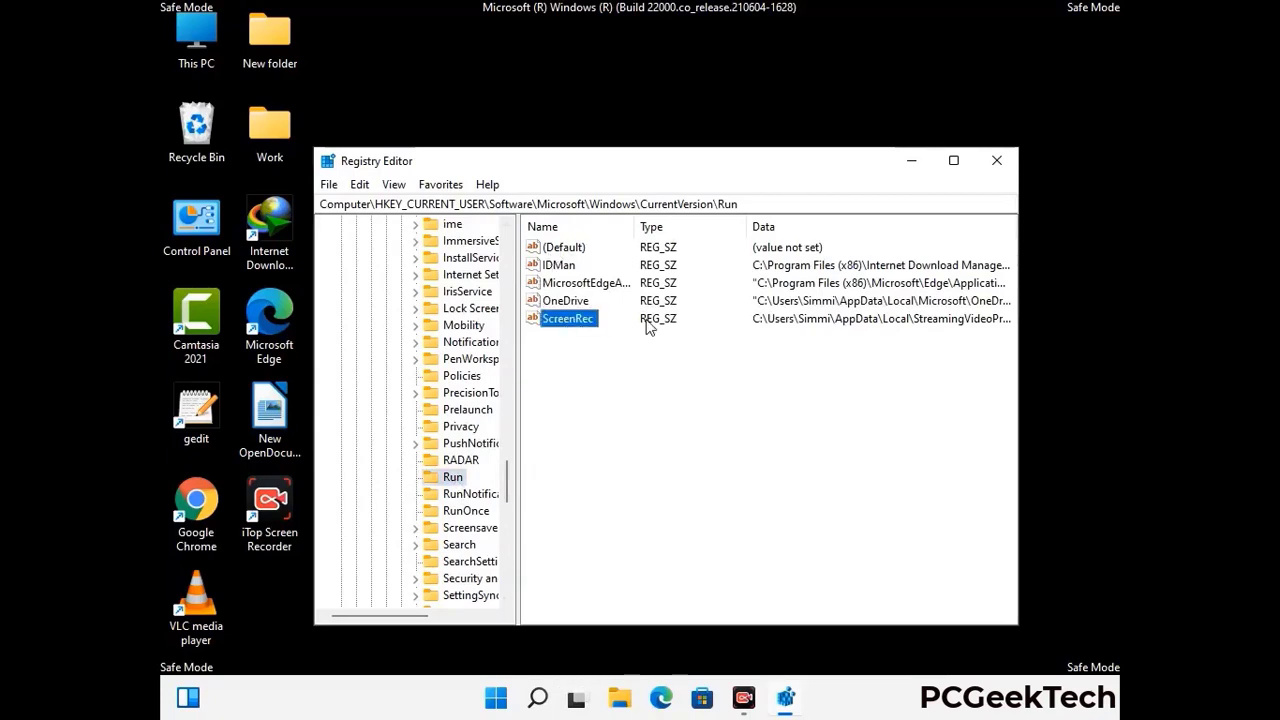
left_click(578, 320)
key("Return")
right_click(578, 323)
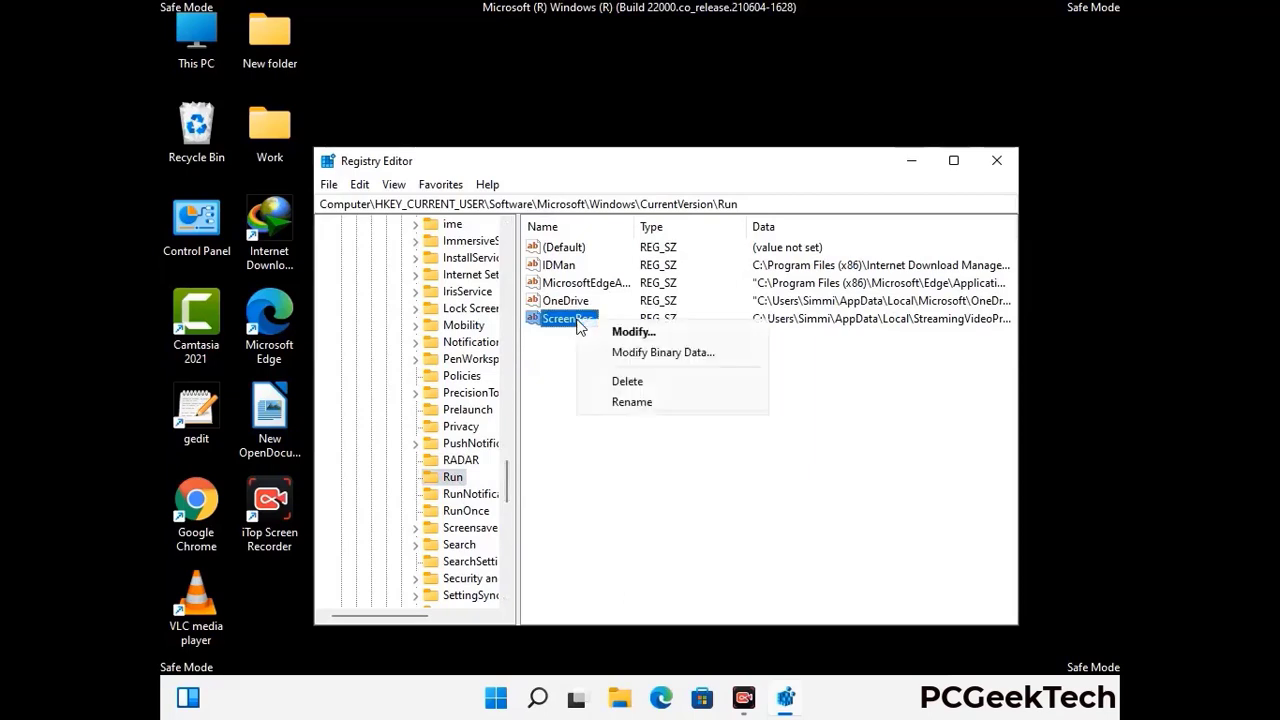
left_click(614, 382)
left_click(797, 350)
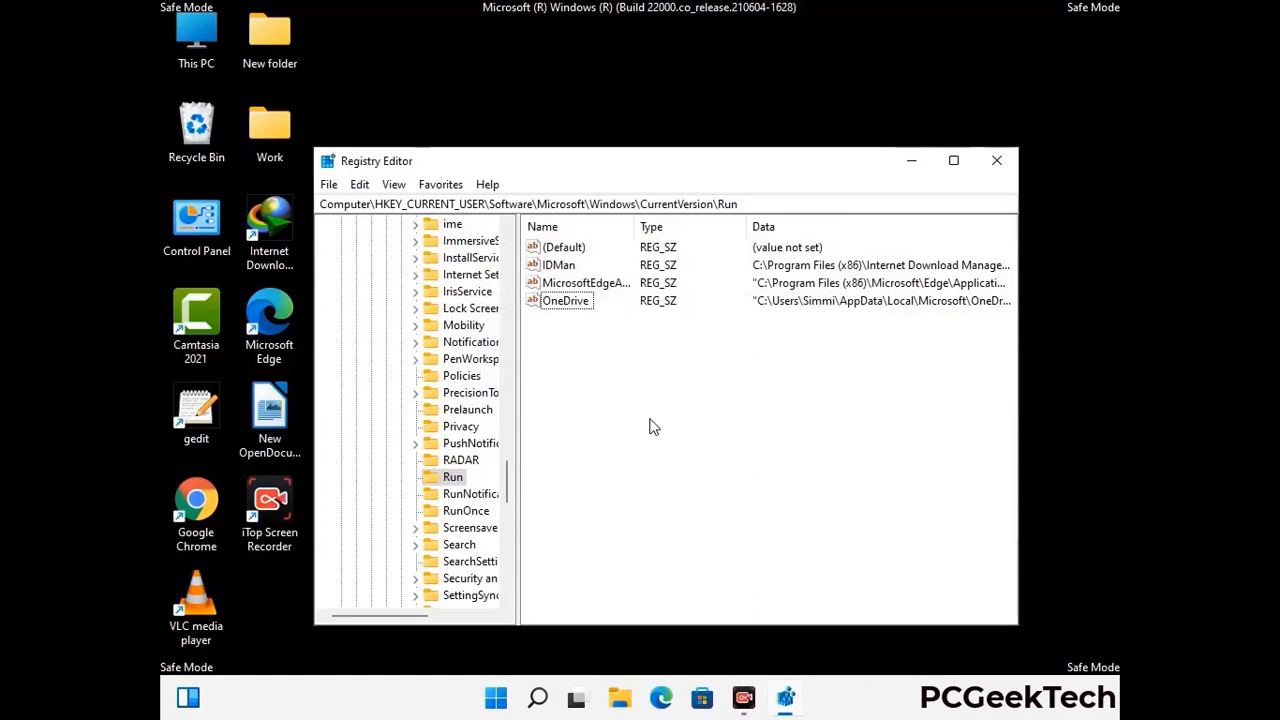
Step: Search the registry for 'Virus Nam', then dismiss the search and close Registry Editor
key("ctrl+f")
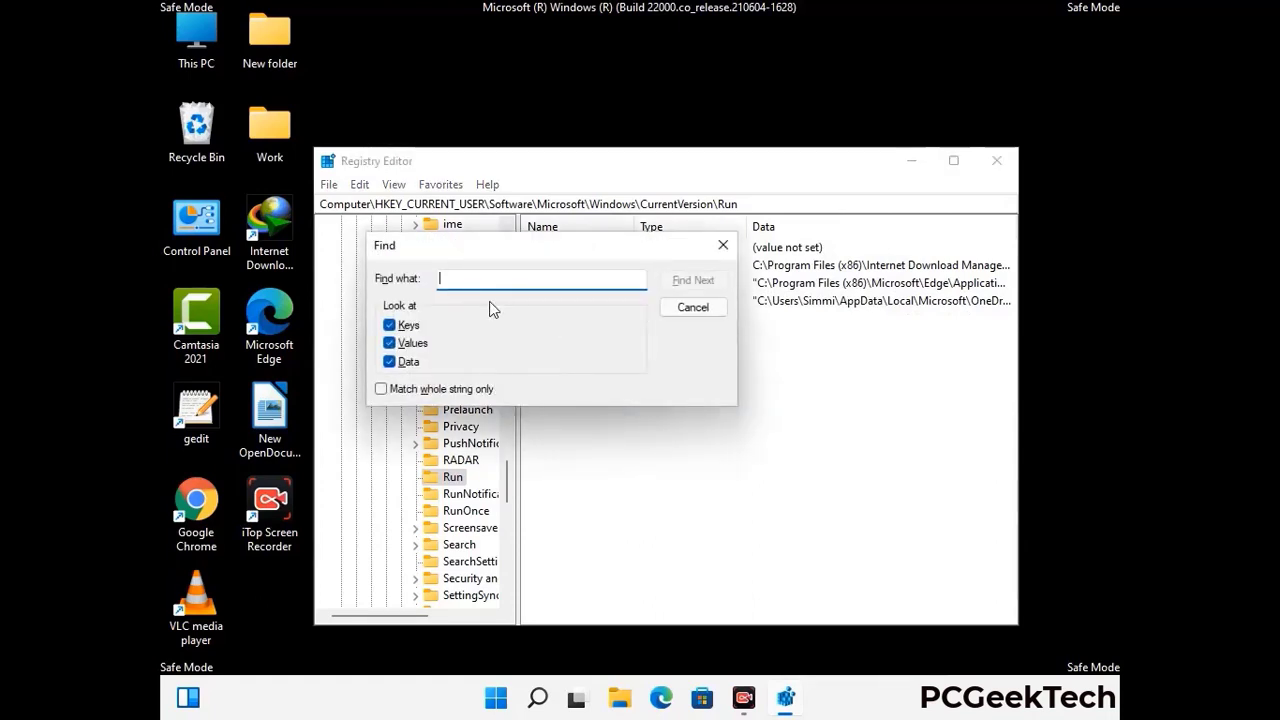
type("Virus Name")
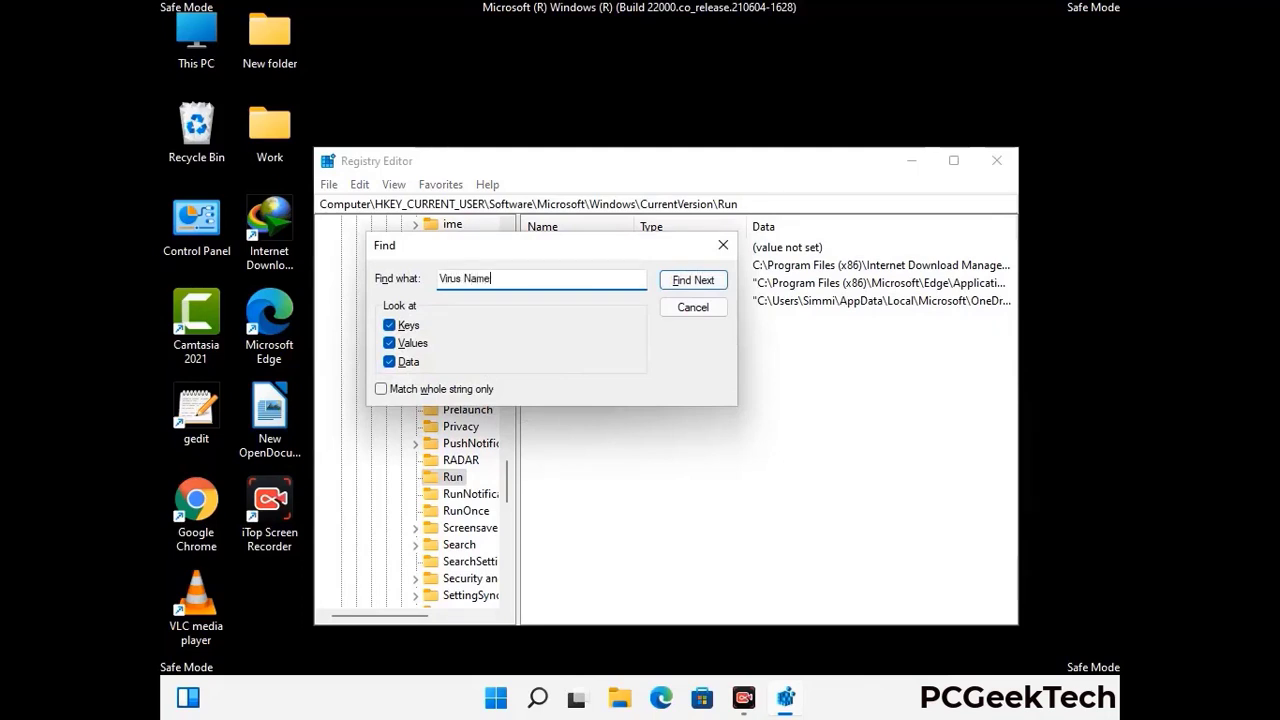
left_click(678, 285)
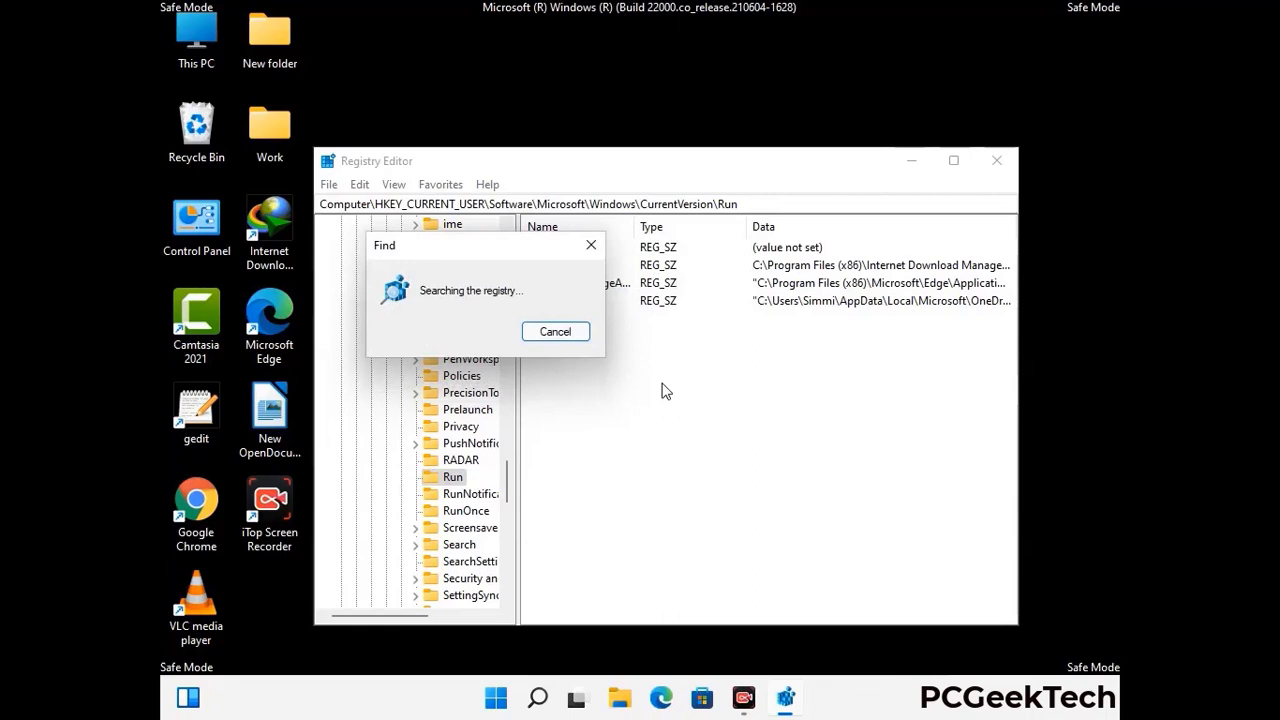
left_click(598, 248)
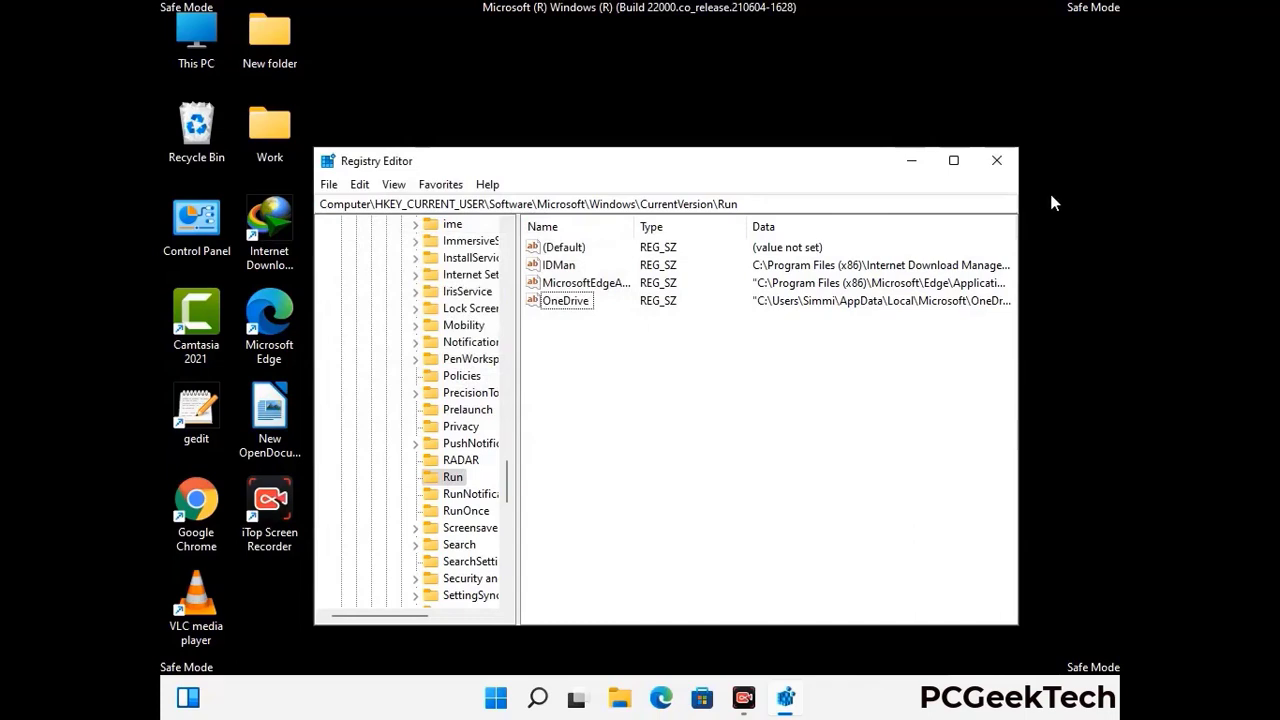
left_click(997, 161)
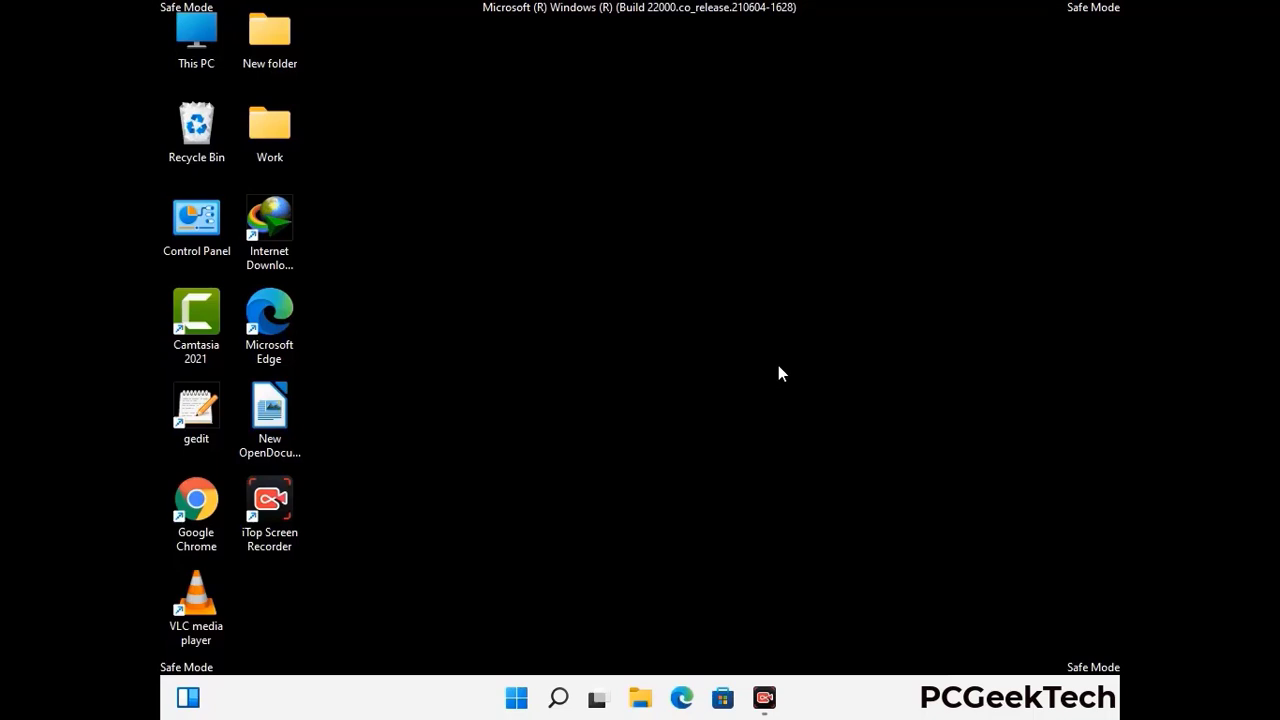
Step: Start System Configuration by running msconfig from the Run box
key("super+r")
left_click_drag(374, 466, 656, 199)
type("ms")
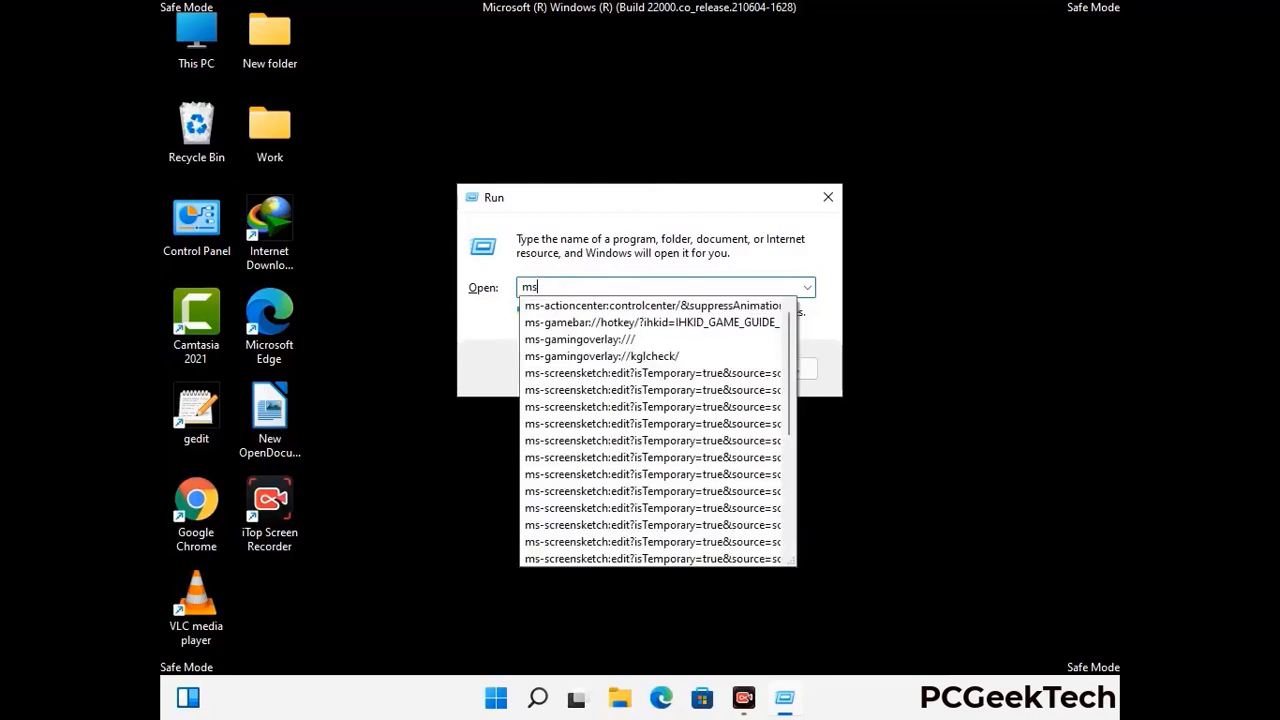
type("config")
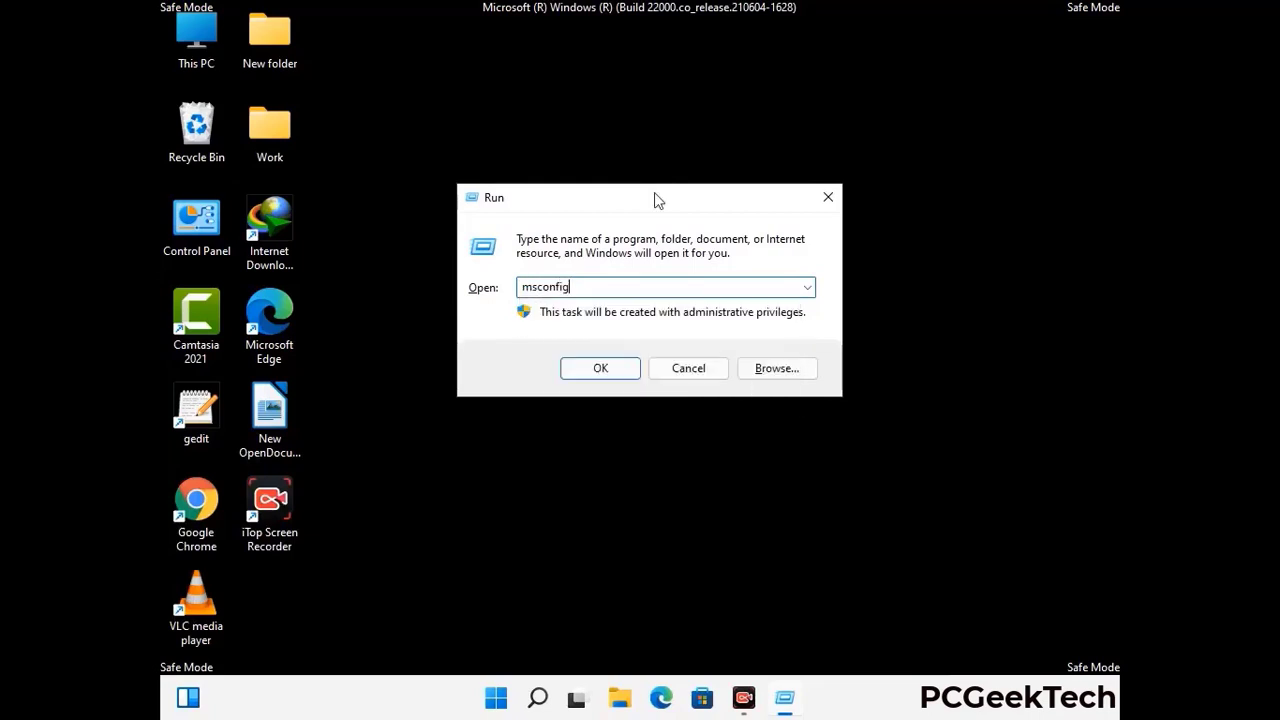
left_click(591, 366)
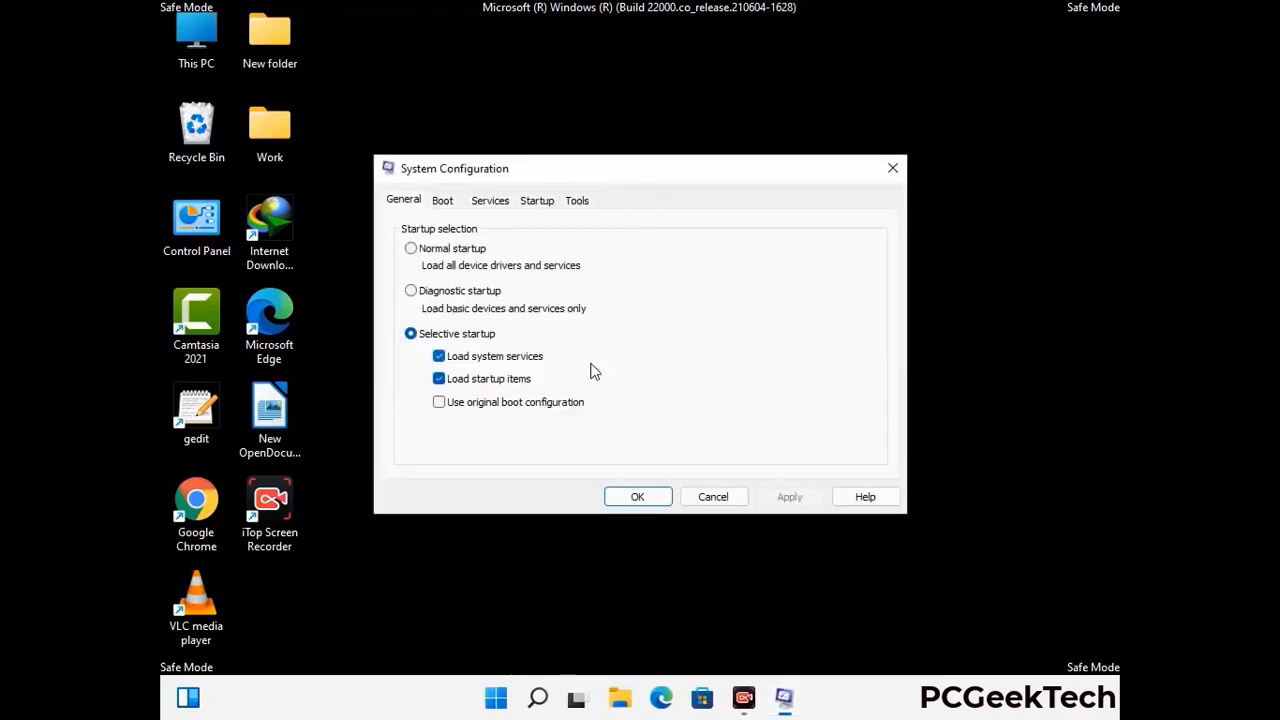
Step: Clear the Safe boot checkbox on the Boot tab
left_click(442, 200)
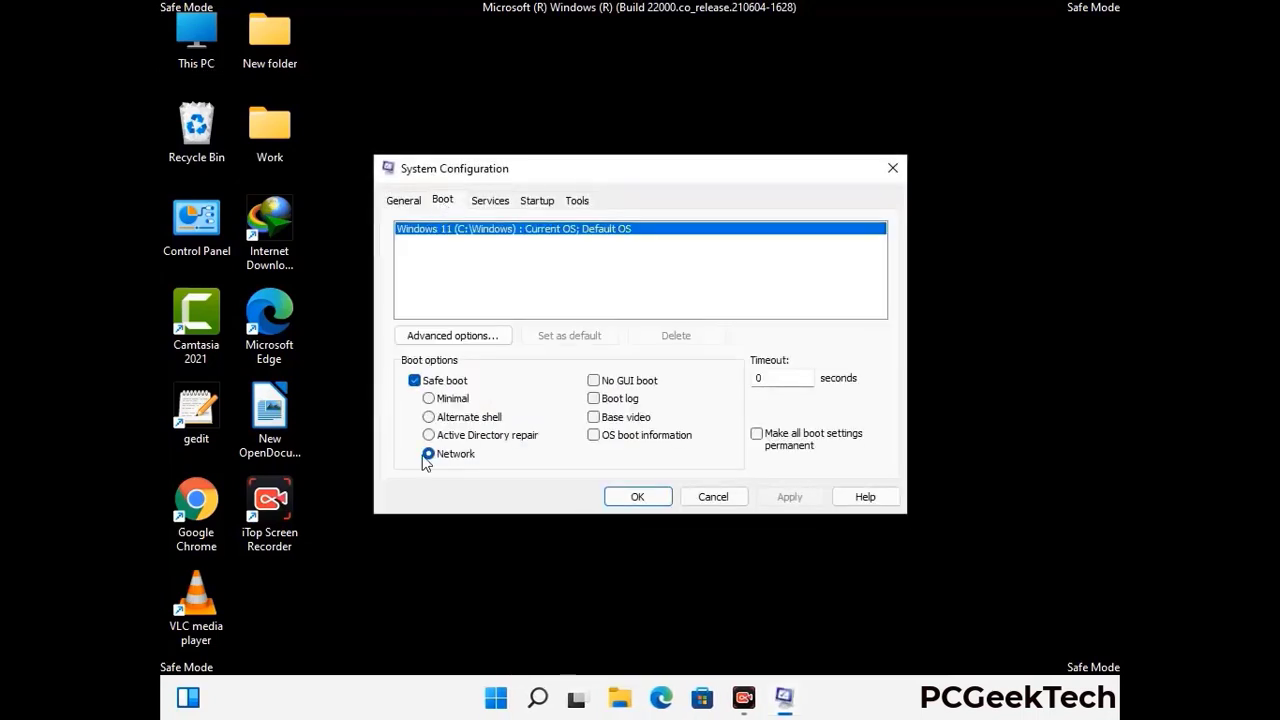
left_click(413, 381)
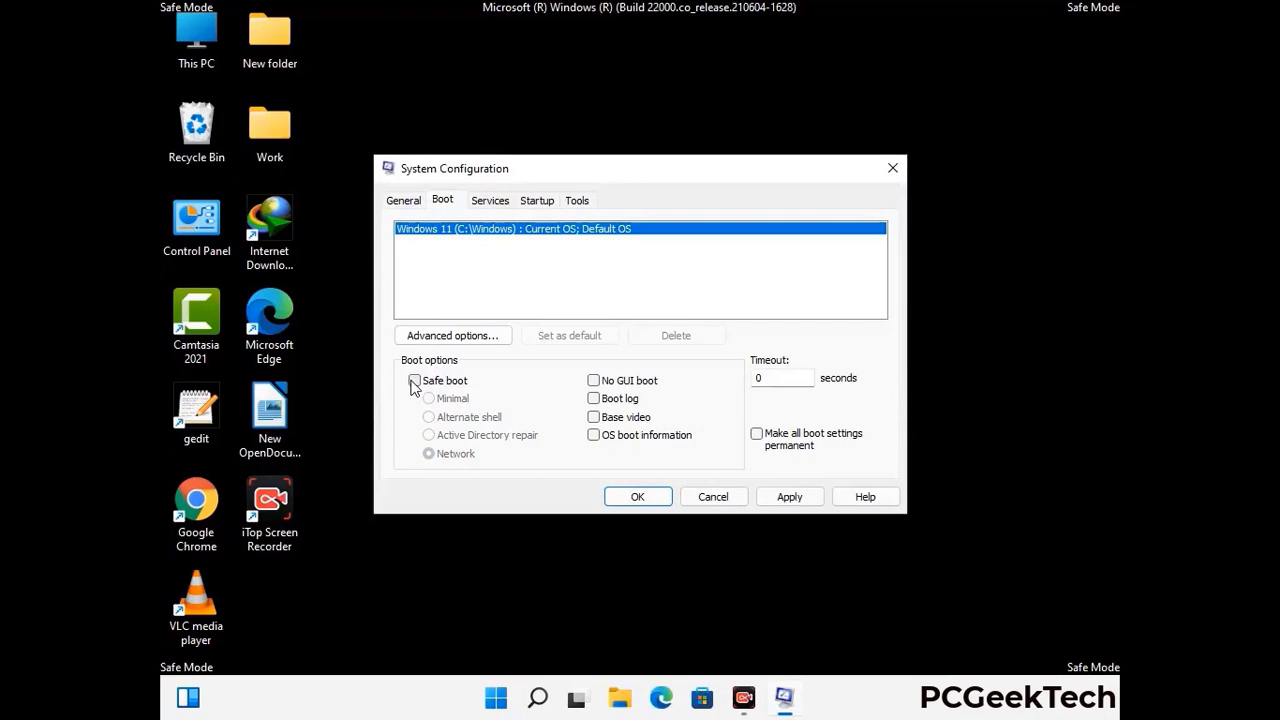
left_click(787, 500)
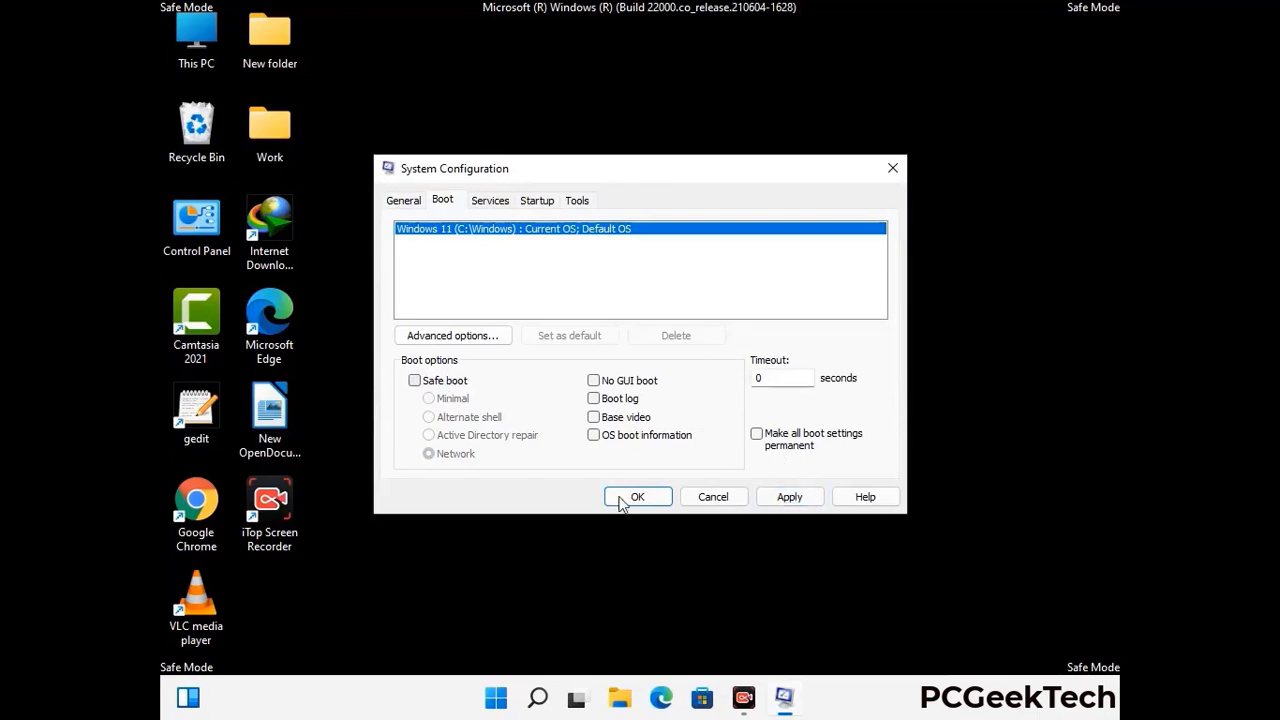